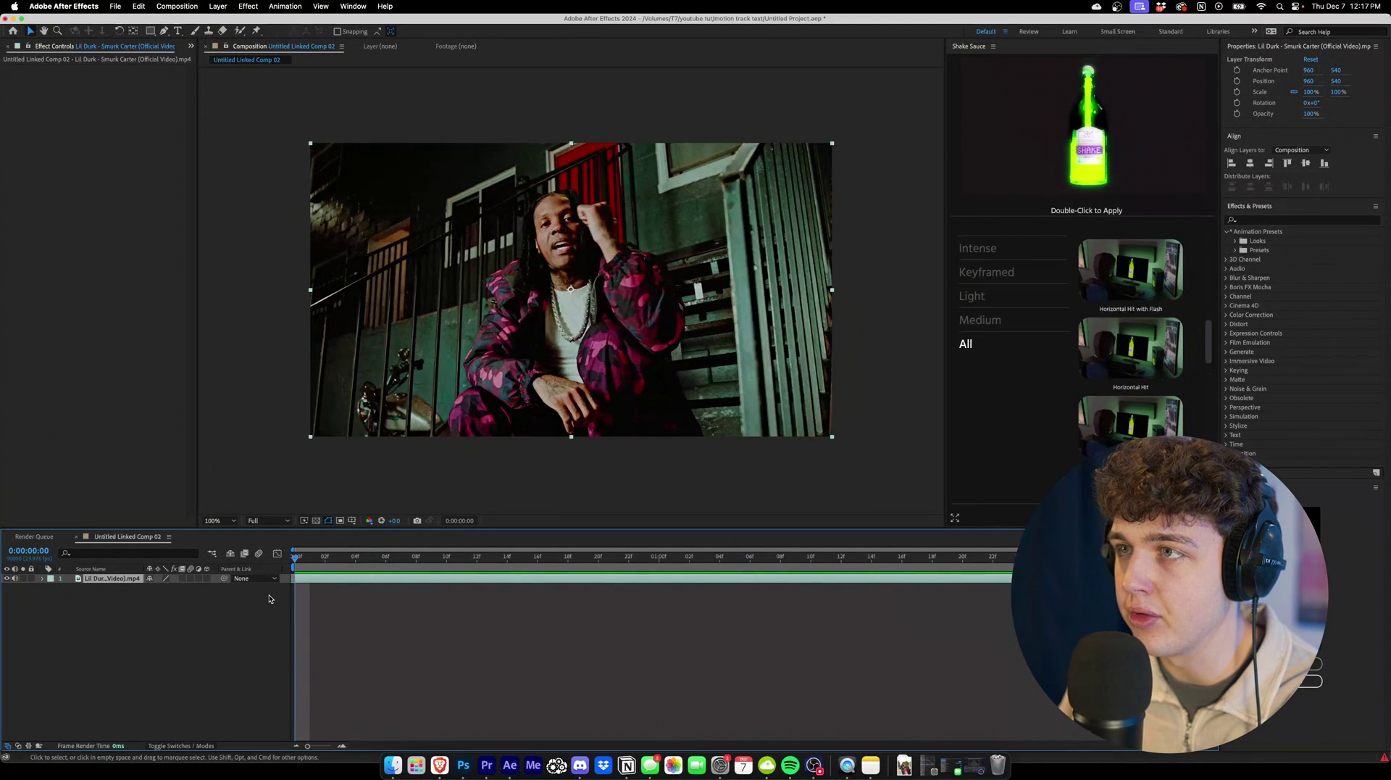
- Play back the music video clip to examine its camera movement, with the playhead at the first frame
key("space")
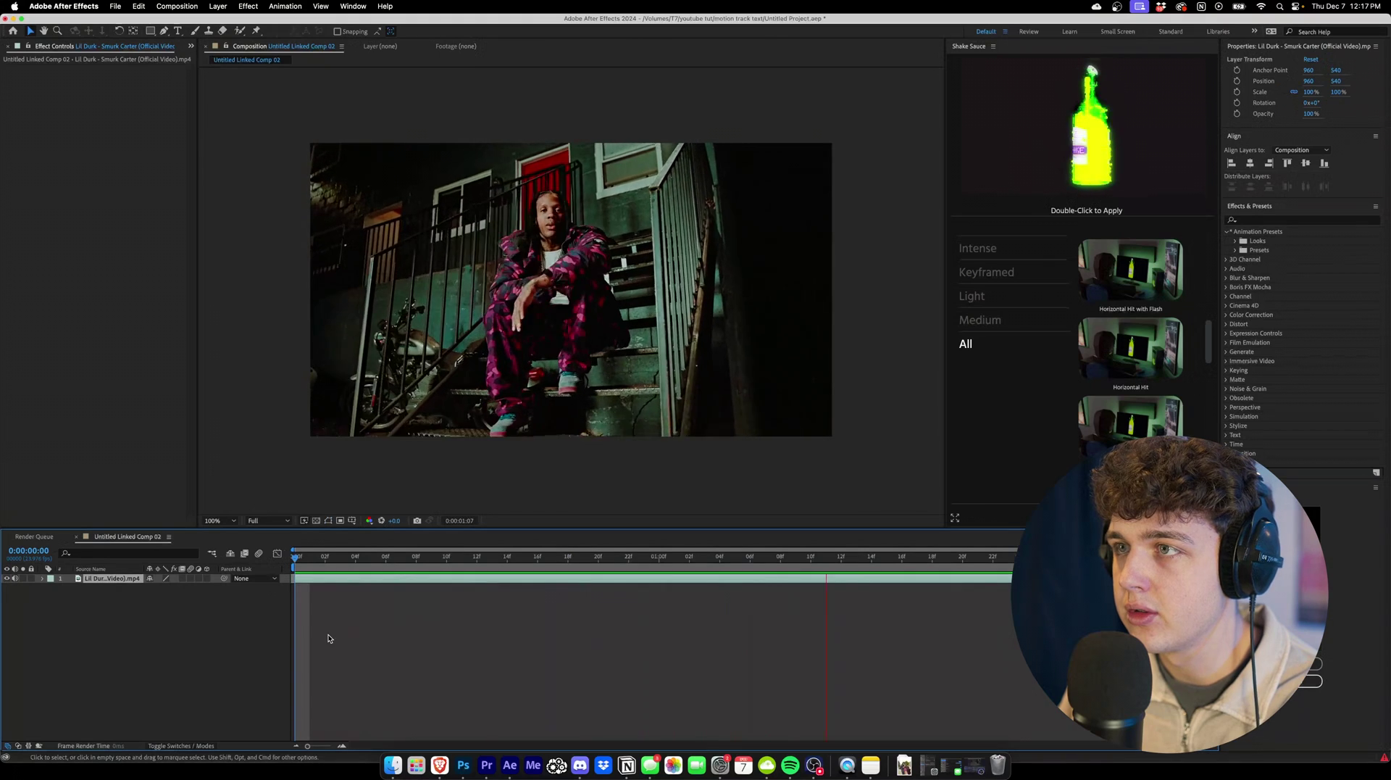
key("space")
mouse_move(307, 562)
left_mouse_down()
mouse_move(533, 554)
mouse_move(369, 558)
mouse_move(302, 582)
left_mouse_up()
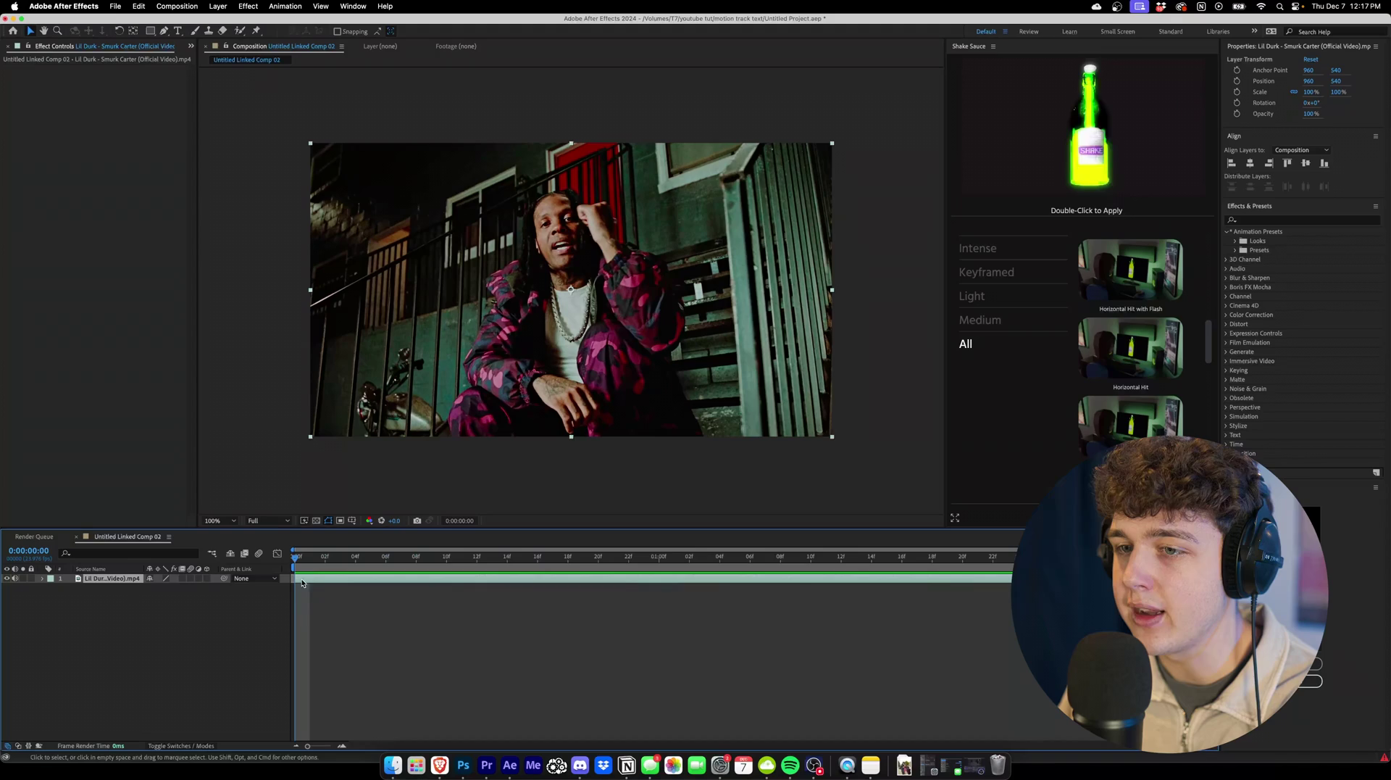
- Try camera tracking on the video layer with its Advanced settings expanded, and remove the 3D Camera Tracker effect
right_click(126, 582)
mouse_move(137, 582)
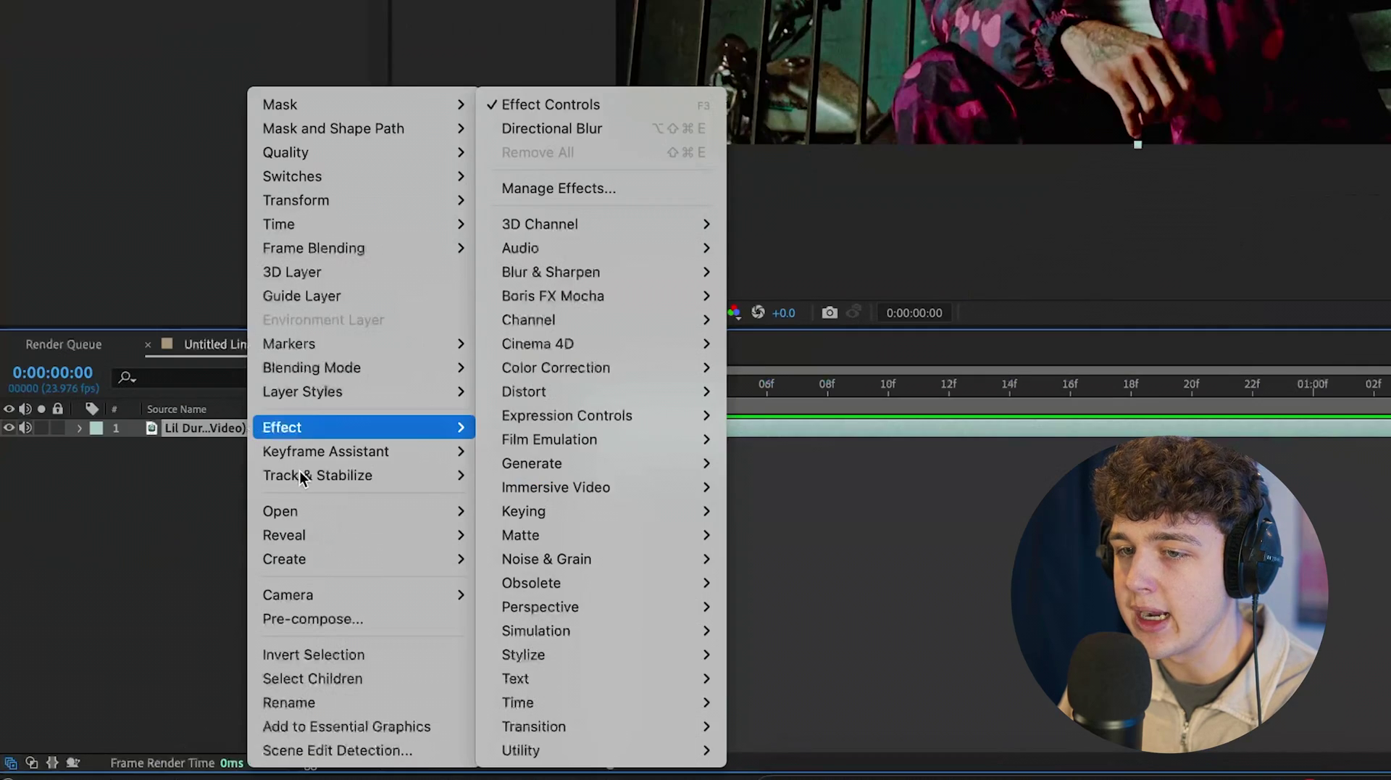
mouse_move(303, 476)
left_click(534, 475)
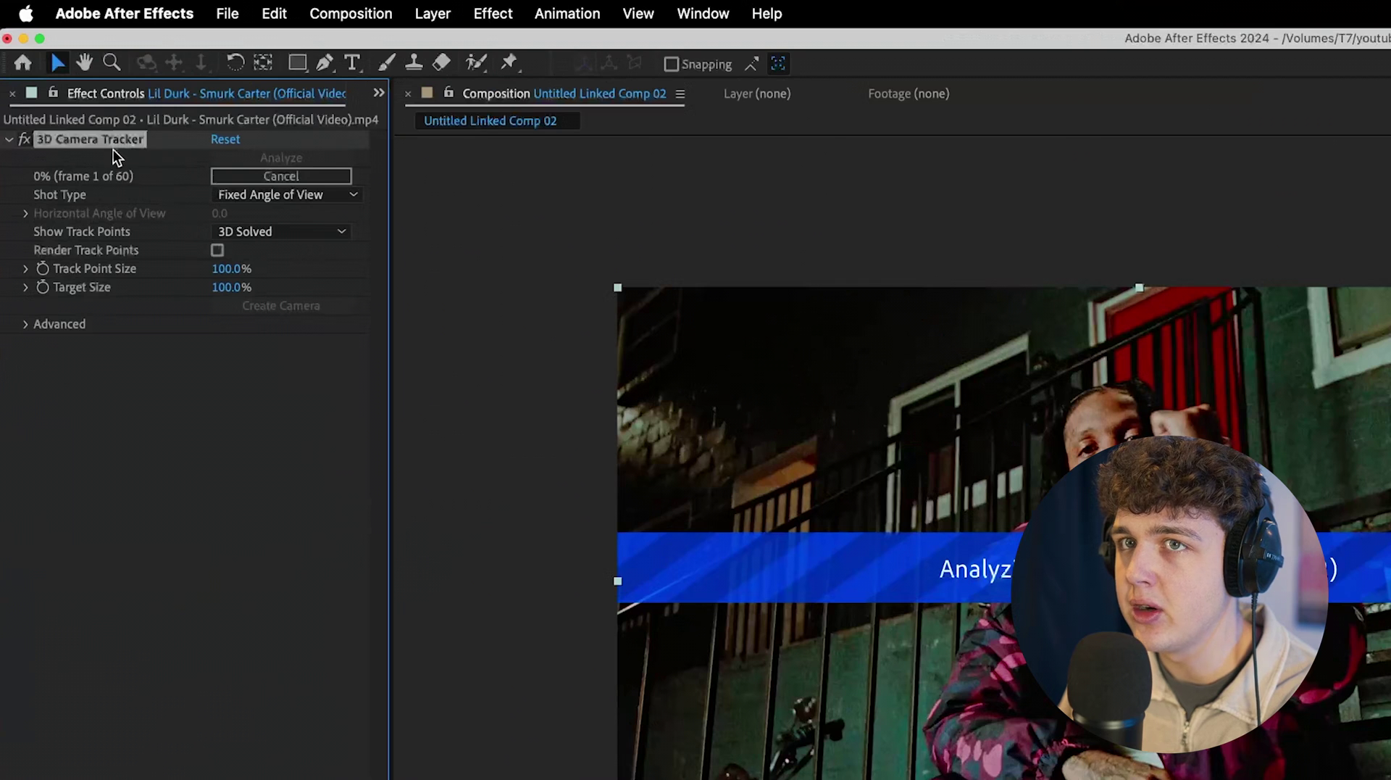
left_click(33, 323)
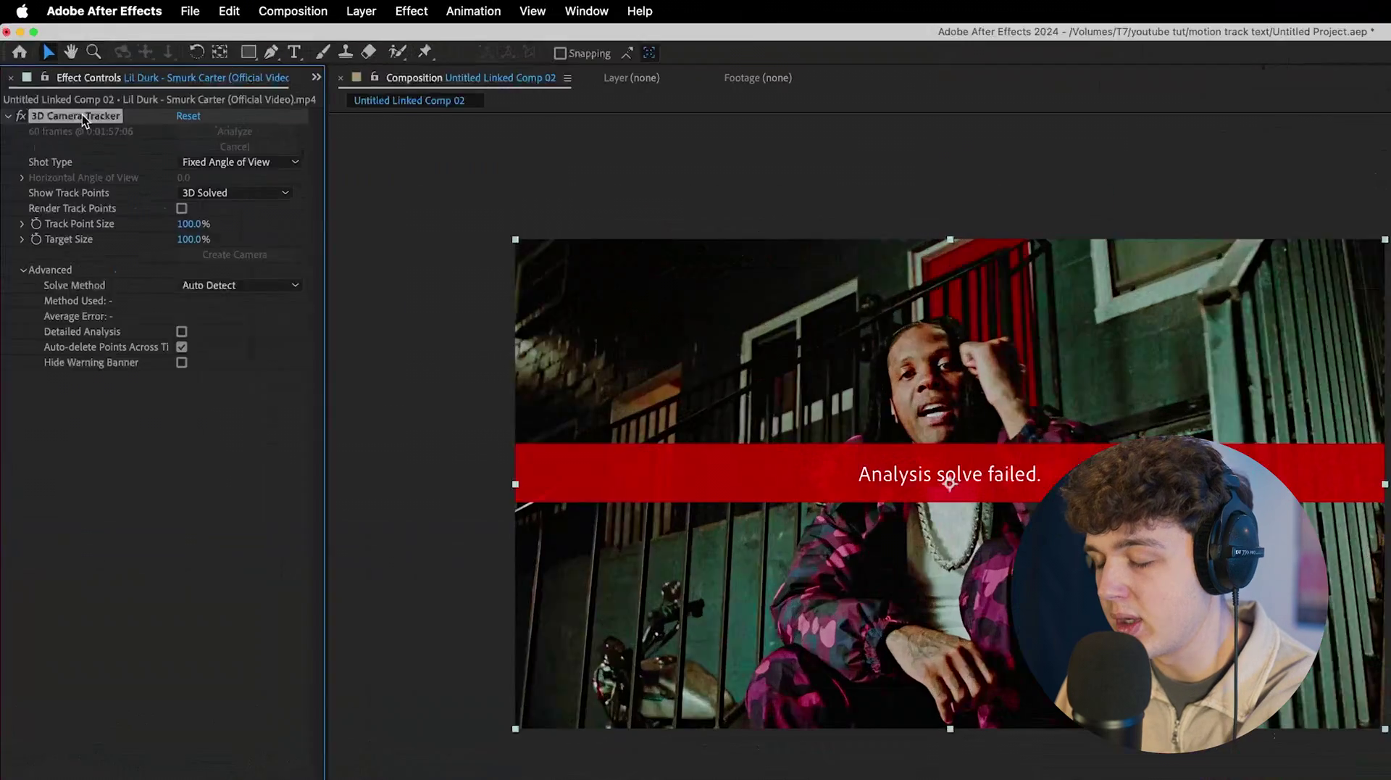
key("Delete")
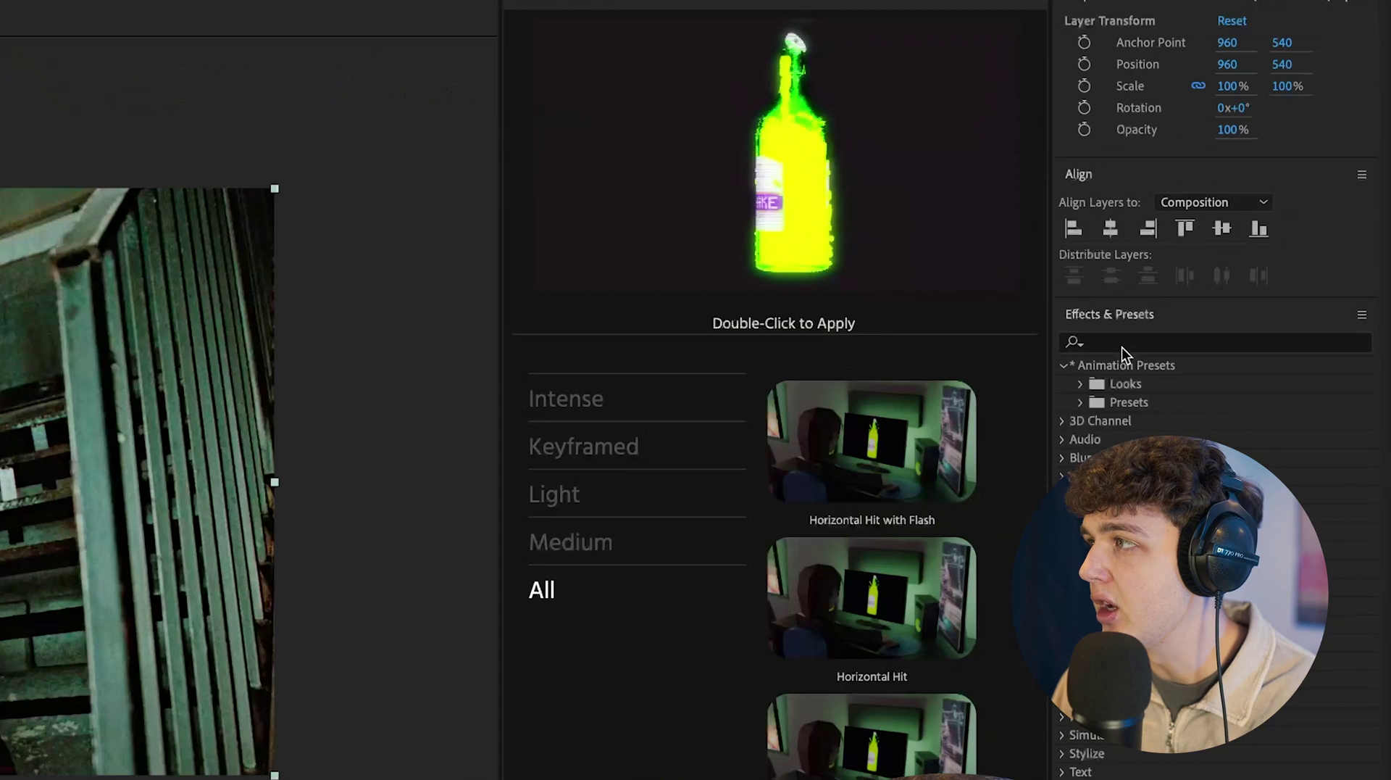
- Apply the Lumetri Color and Unsharp Mask effects to the video layer
left_click(1080, 342)
type("lume")
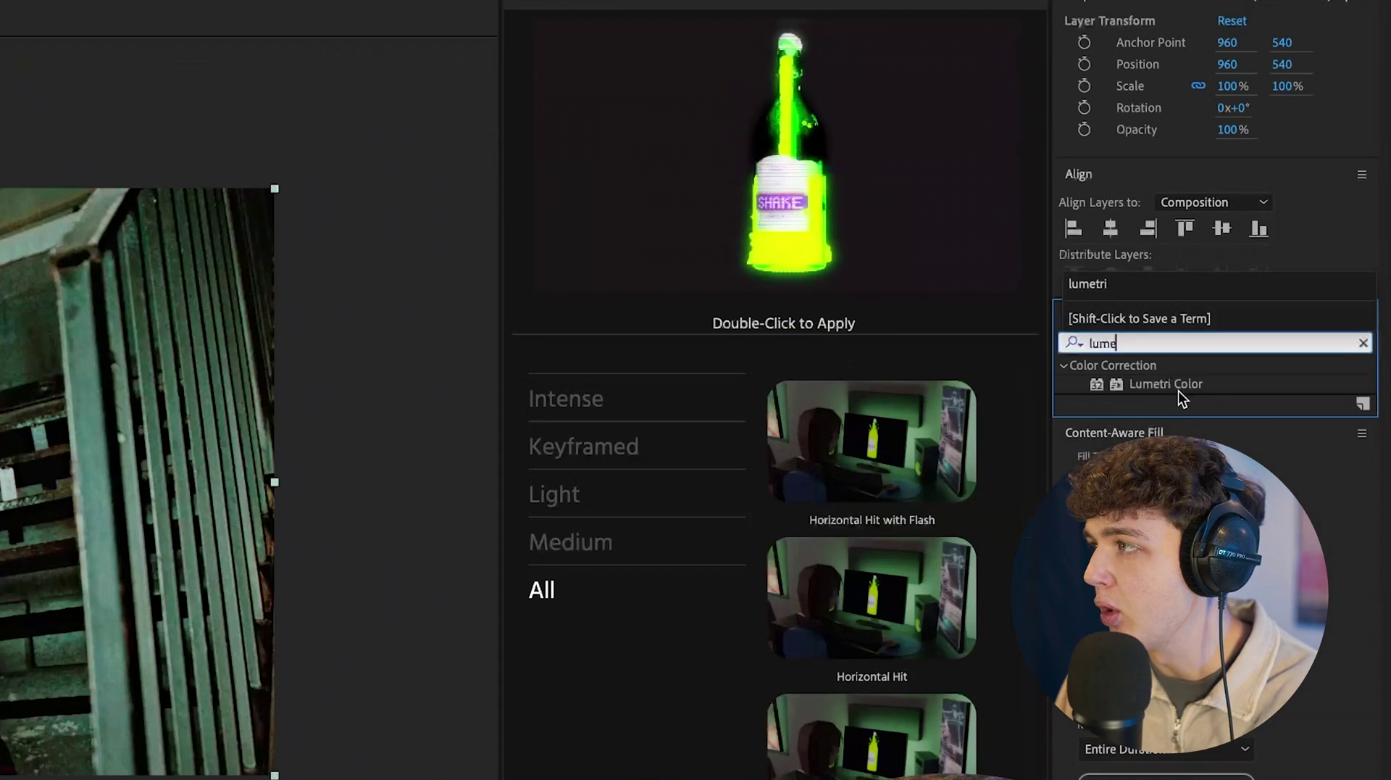
left_click_drag(1178, 391, 123, 582)
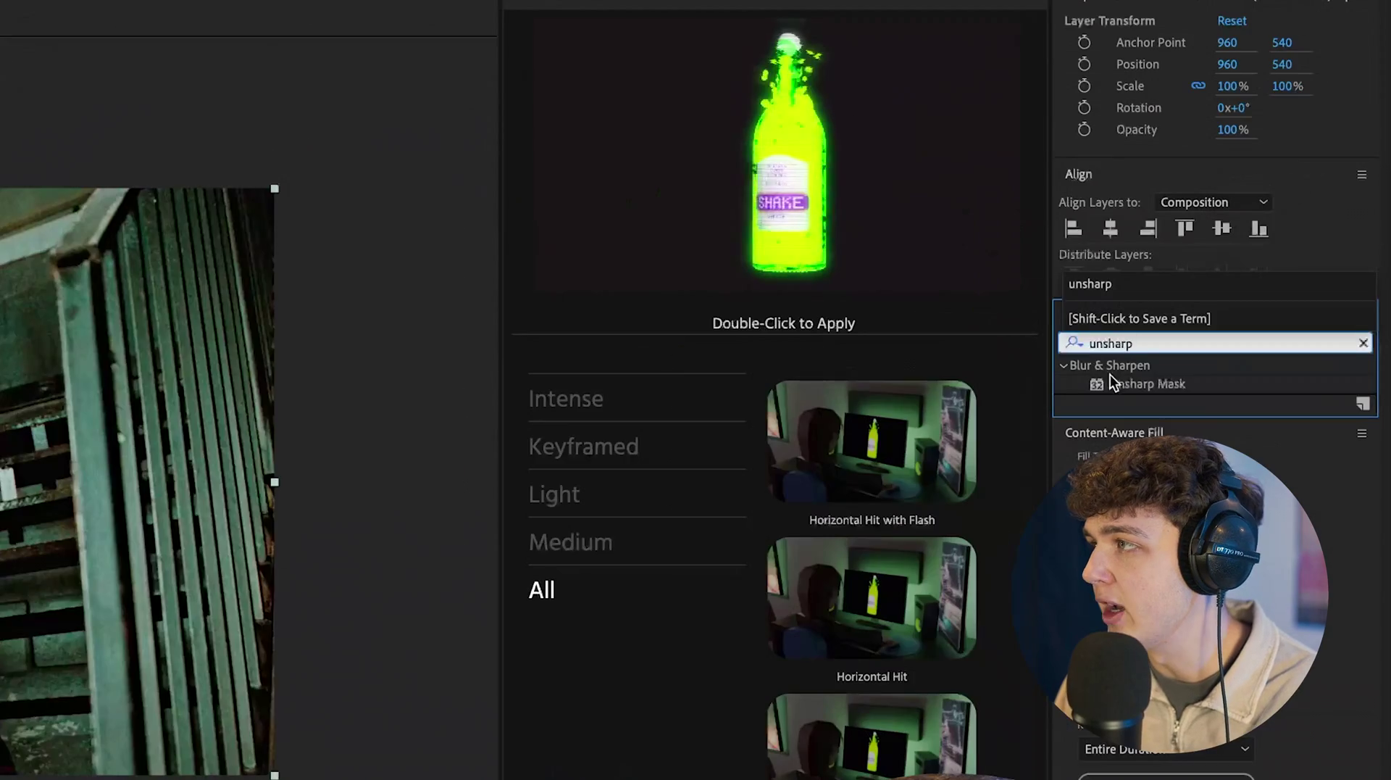
left_click_drag(1114, 382, 120, 581)
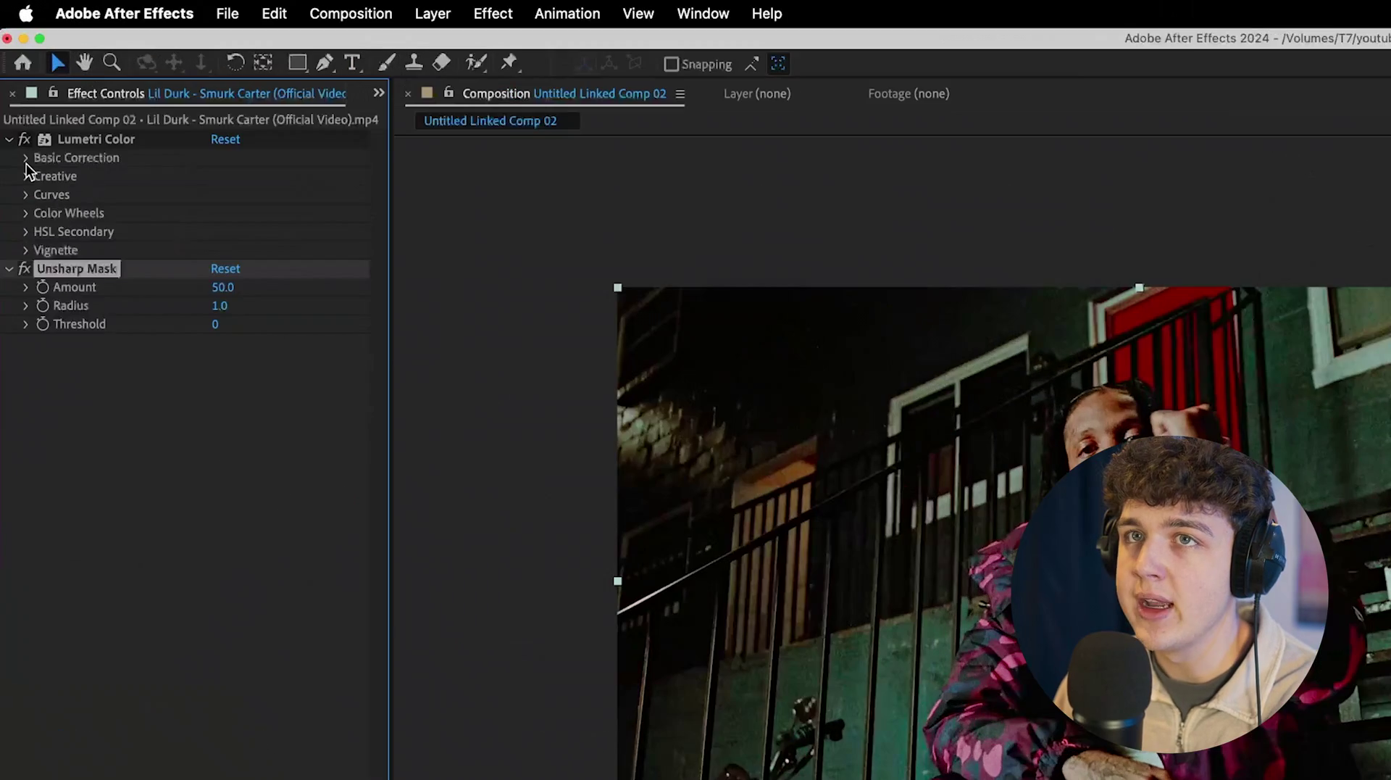
- In Lumetri Color's Basic Correction, set the contrast to -150 and the exposure to 2.1
left_click(14, 78)
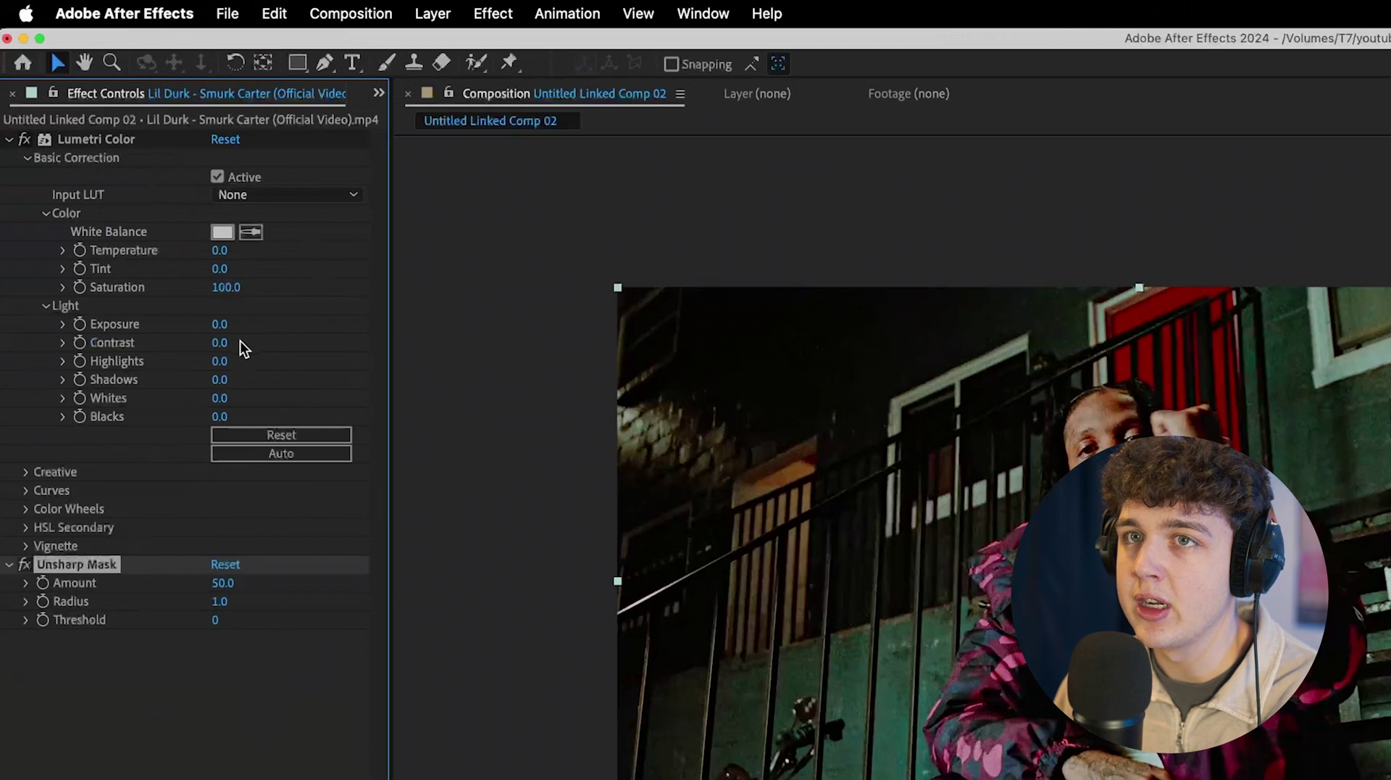
left_click_drag(223, 351, 28, 343)
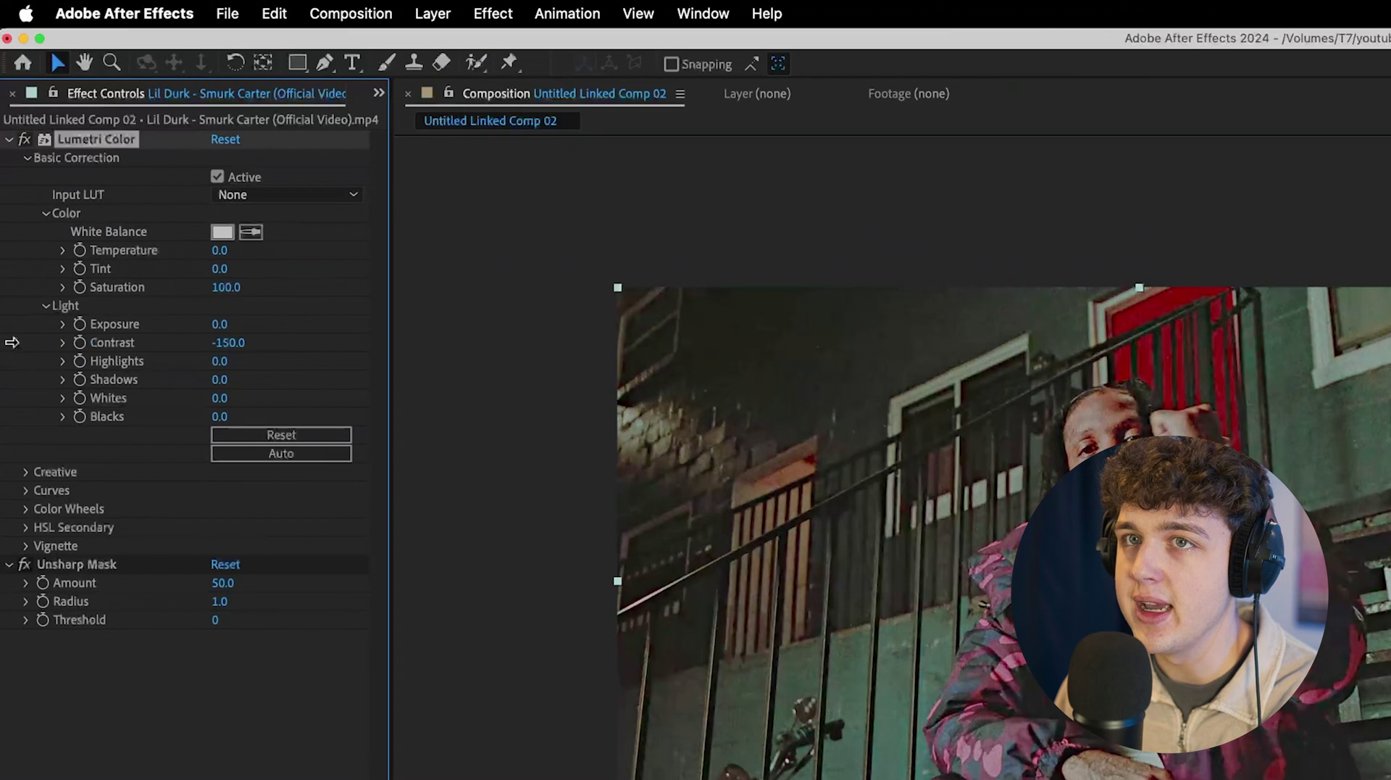
left_click_drag(223, 328, 246, 330)
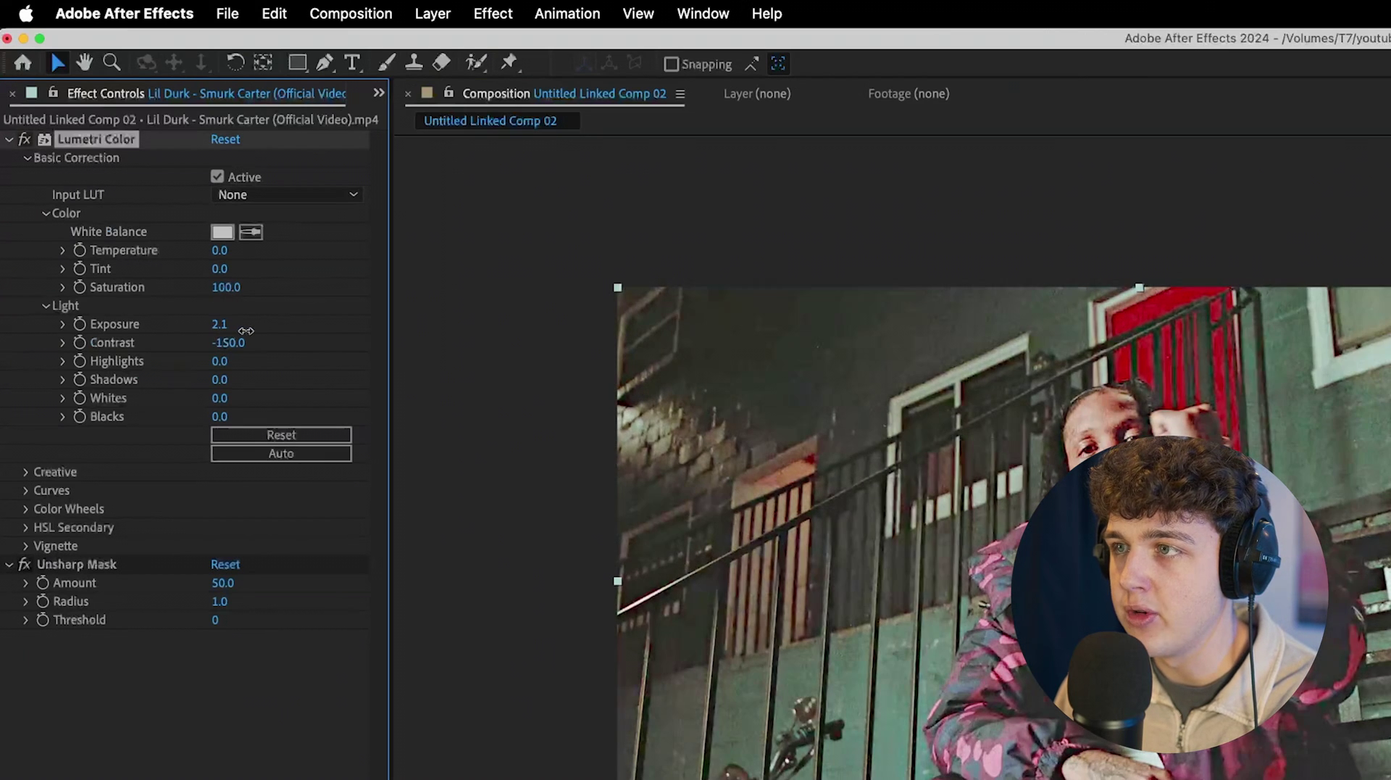
- Raise the Unsharp Mask radius to about 16 and its amount to about 130
left_click(73, 565)
left_click_drag(224, 603, 347, 604)
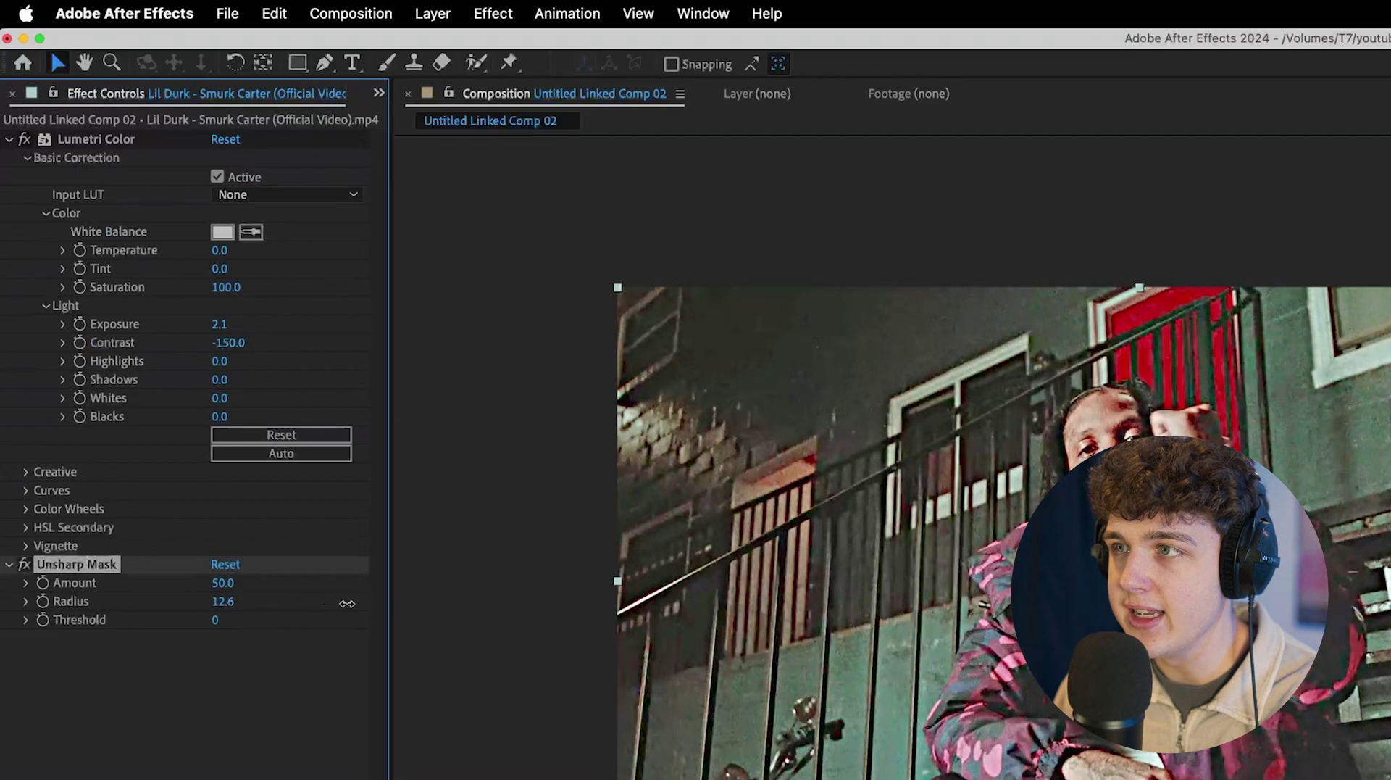
left_click_drag(222, 584, 321, 592)
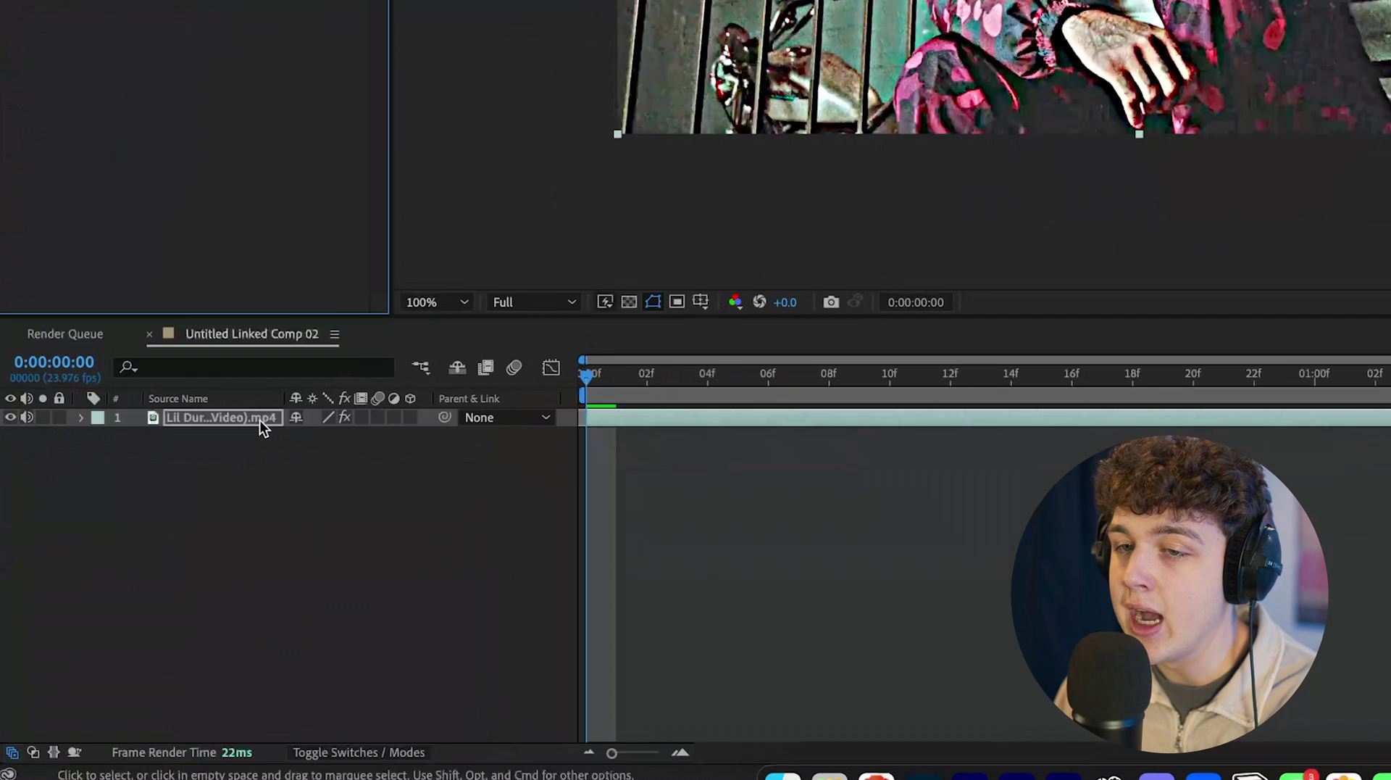
- Pre-compose the video layer, moving all attributes into the new composition
right_click(132, 579)
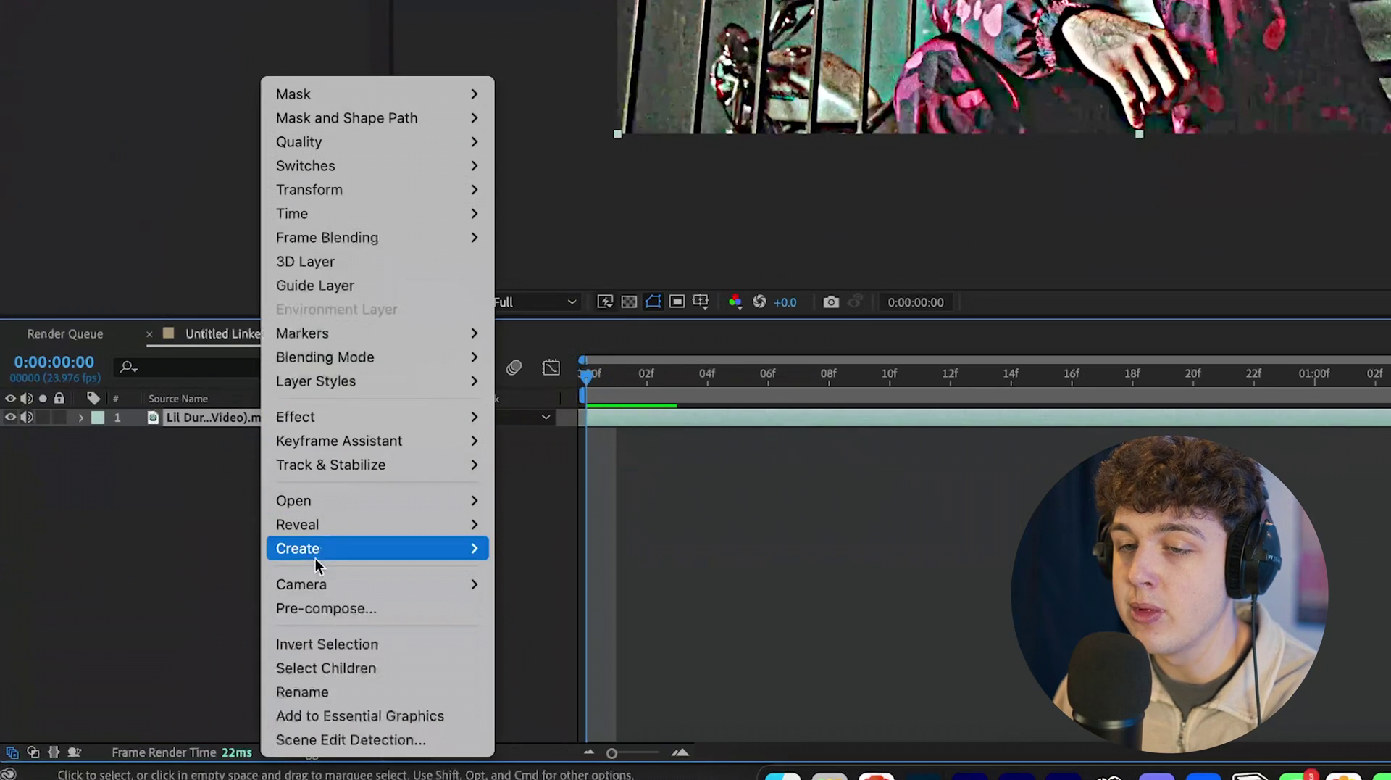
left_click(318, 608)
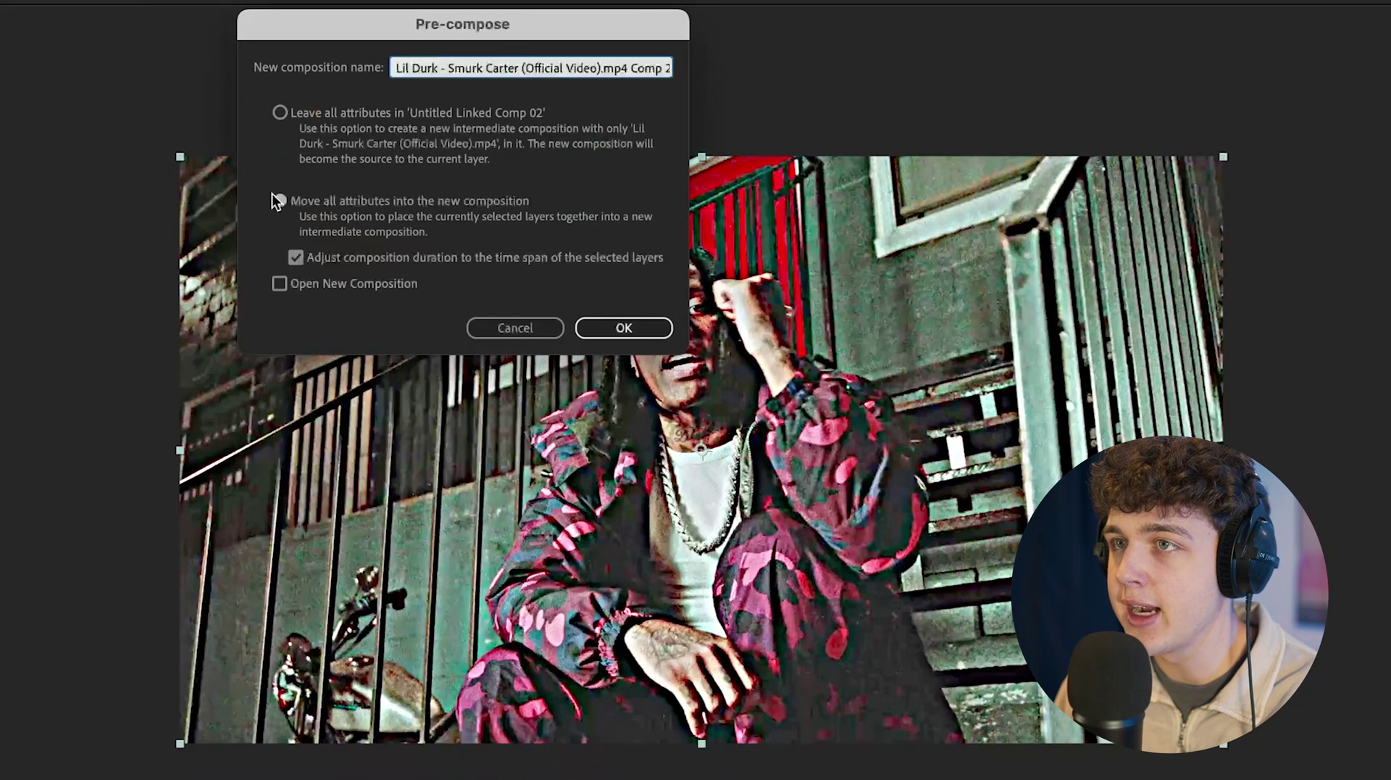
left_click(642, 333)
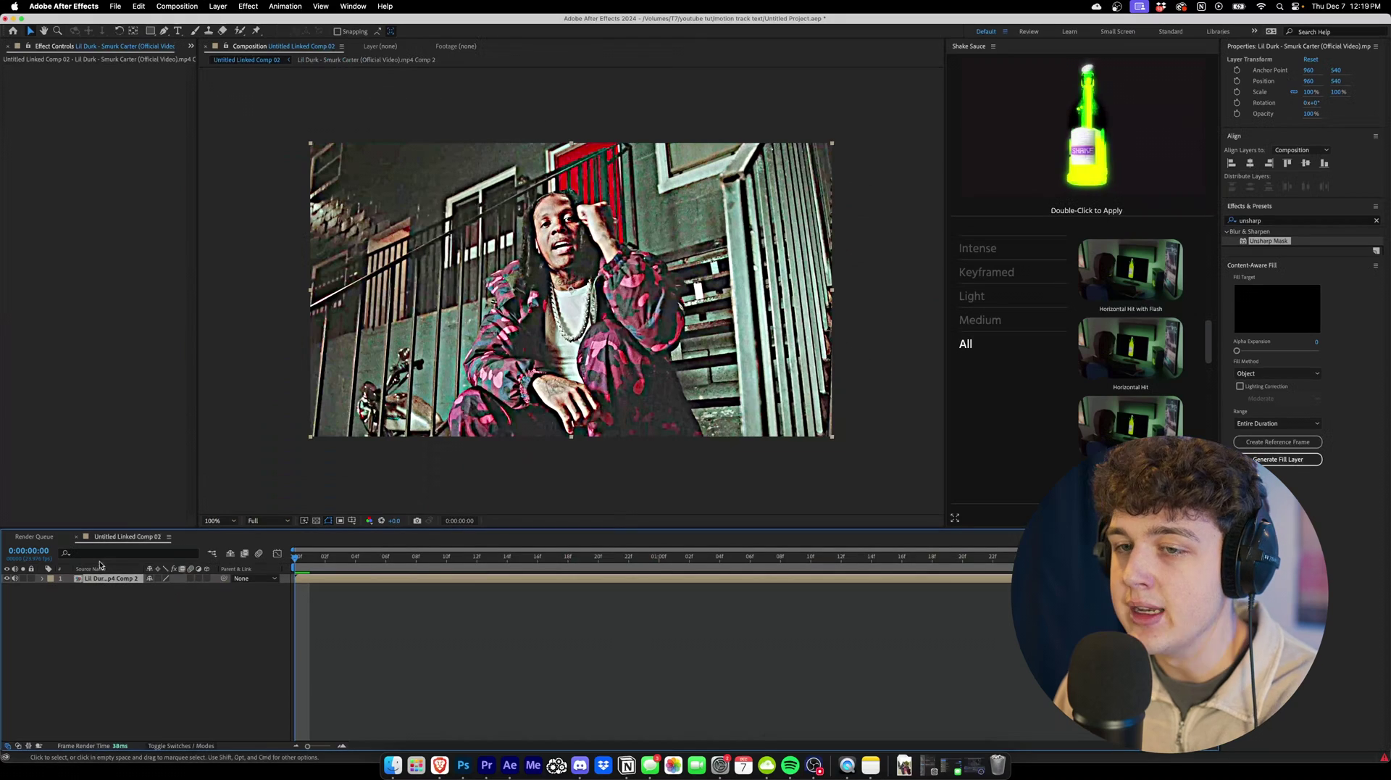
- Run camera tracking on the pre-composed video layer
right_click(101, 583)
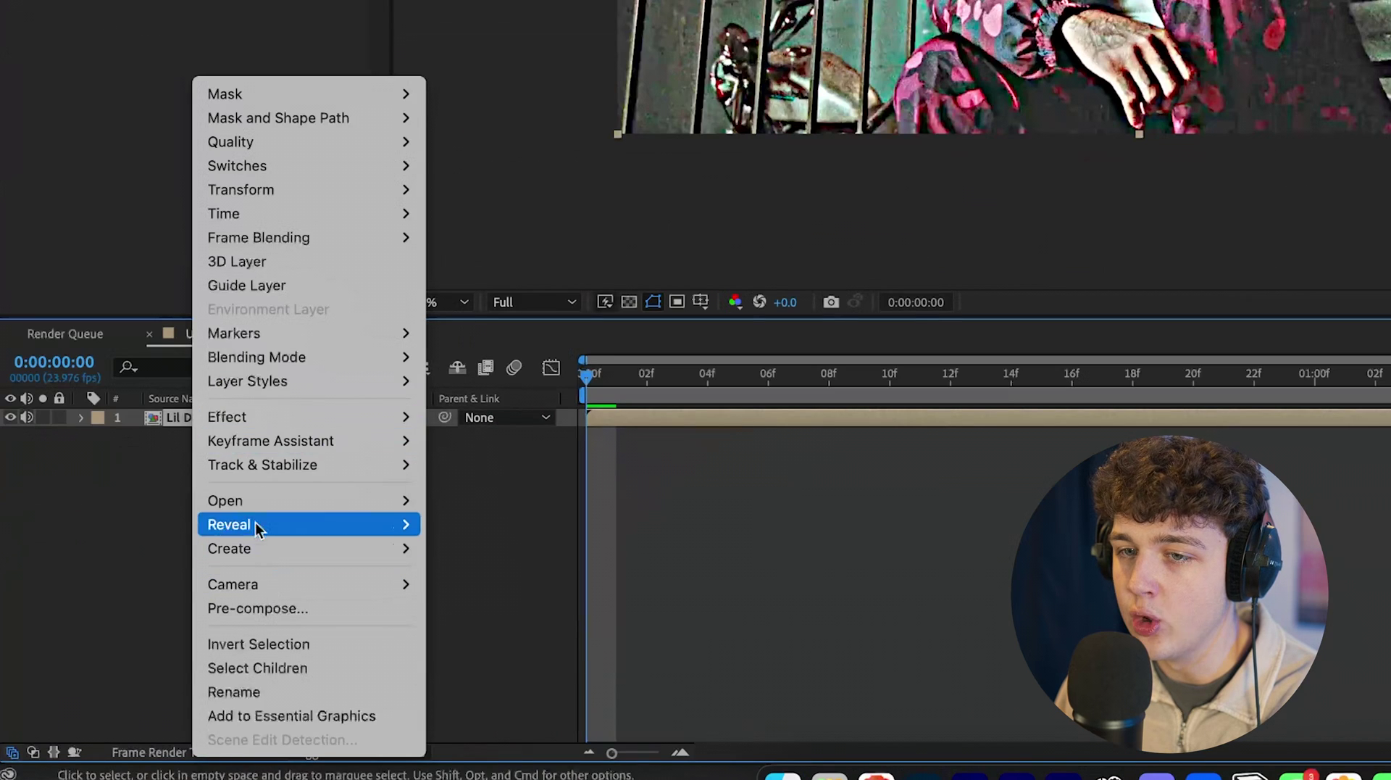
mouse_move(126, 607)
left_click(464, 464)
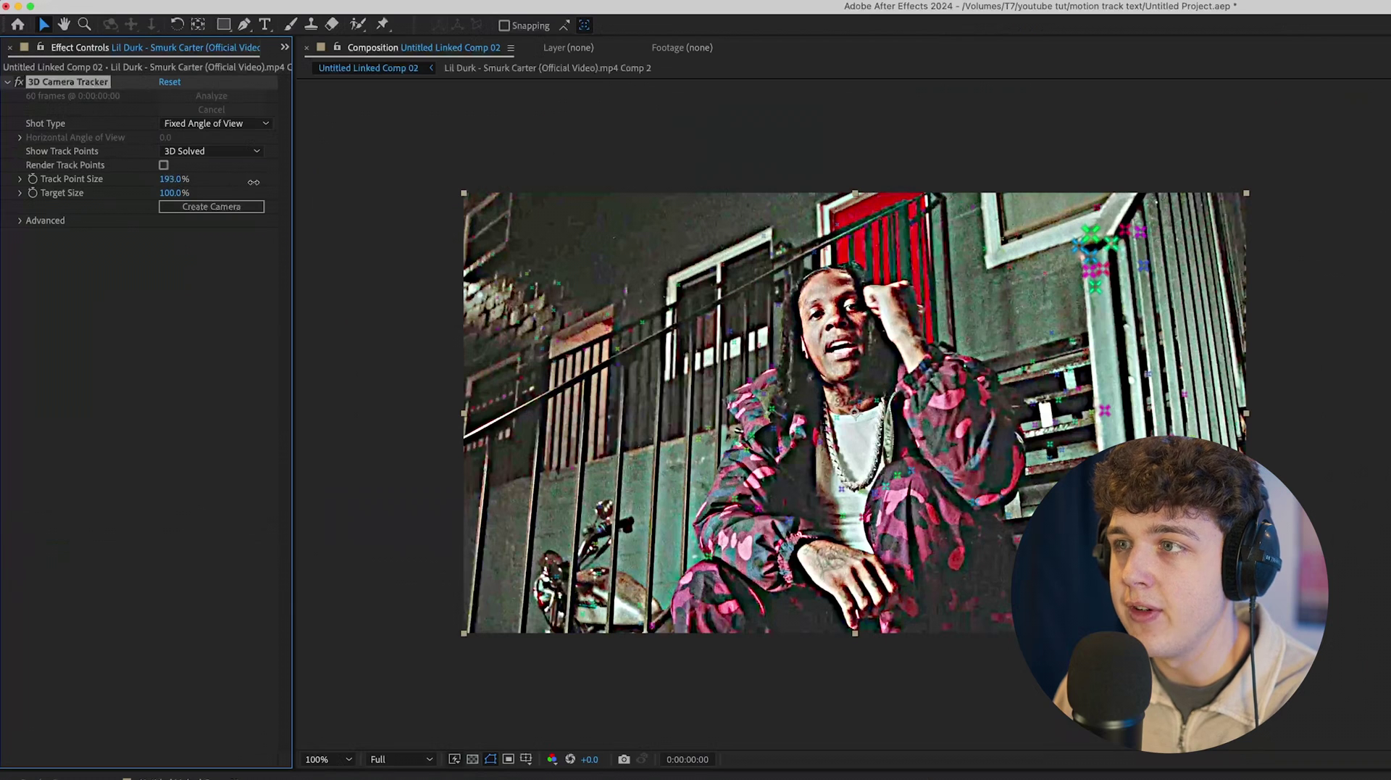
- Set the track point size to 452% and the target size to 79%, and create the tracker camera
left_click_drag(254, 182, 463, 188)
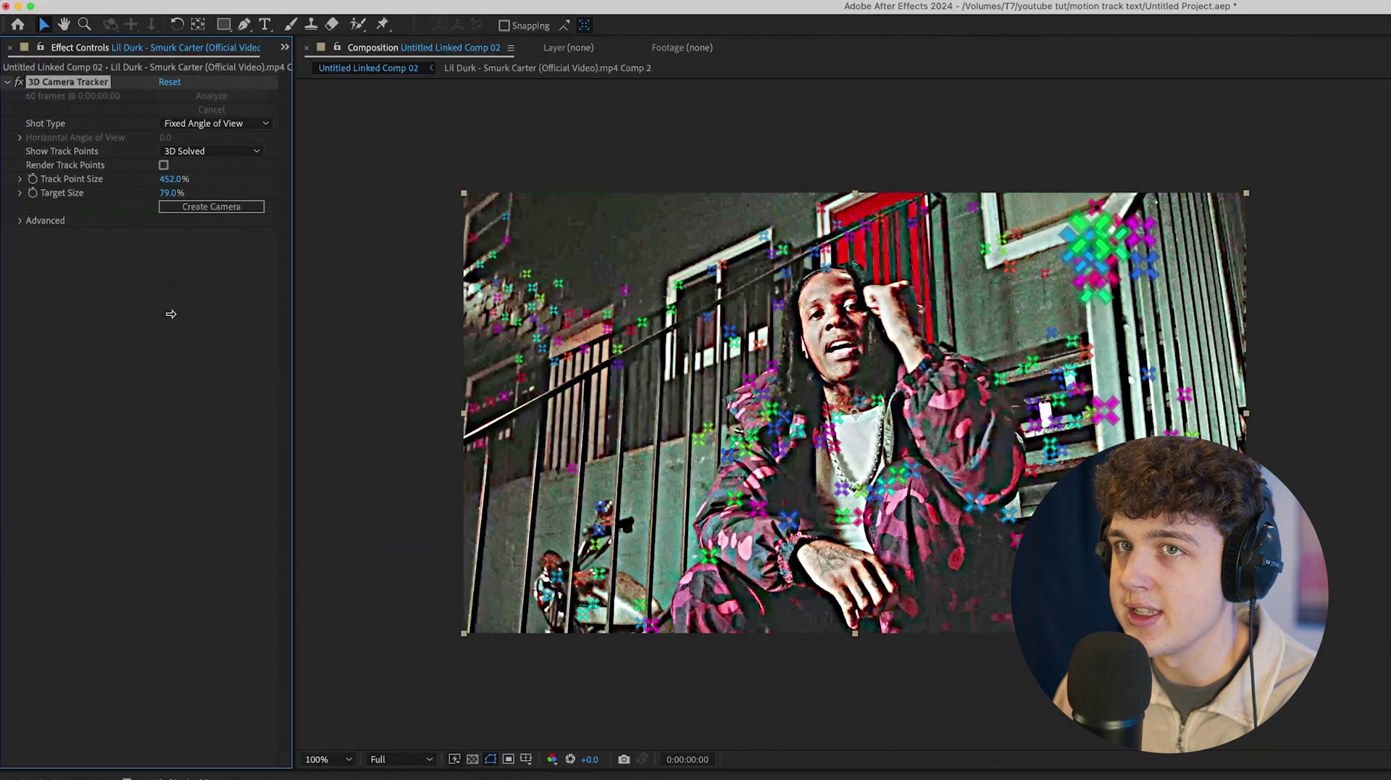
left_click(209, 207)
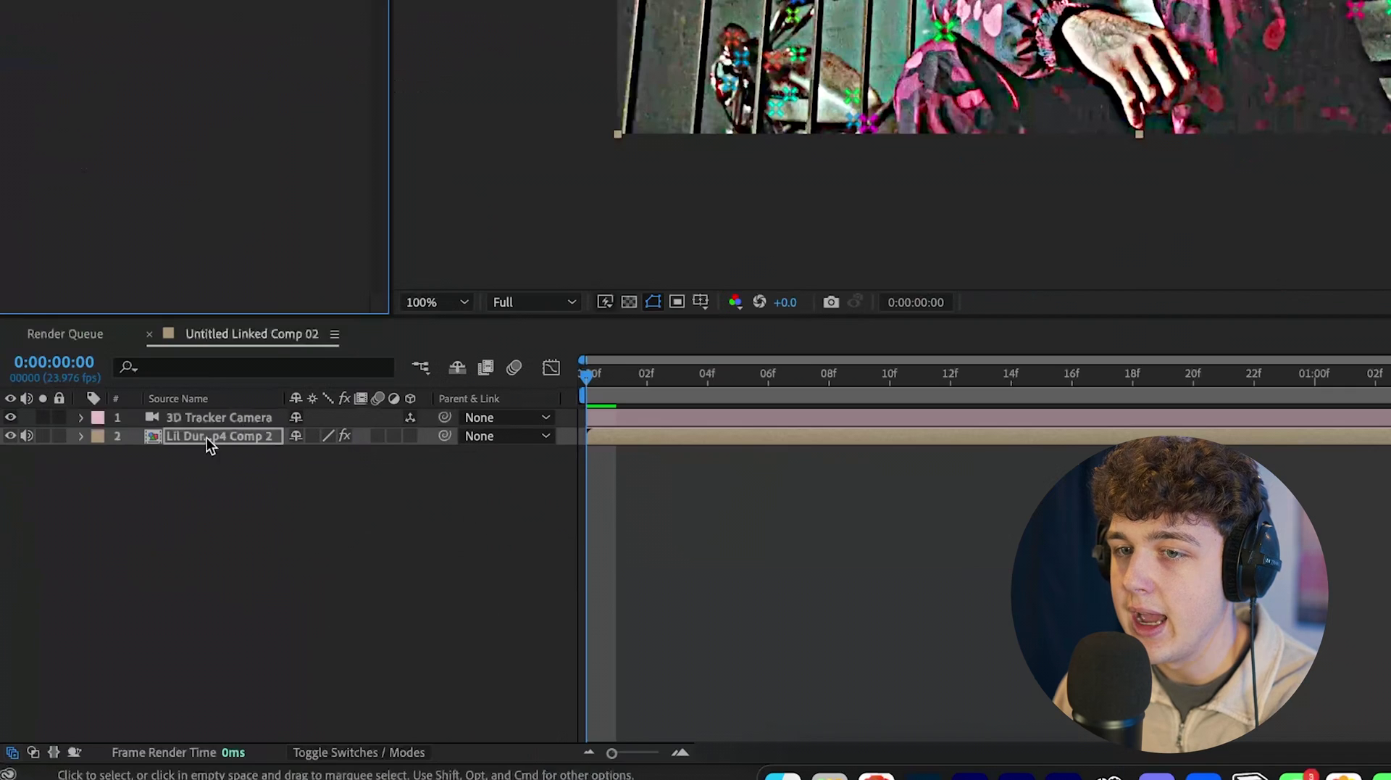
left_click(218, 418)
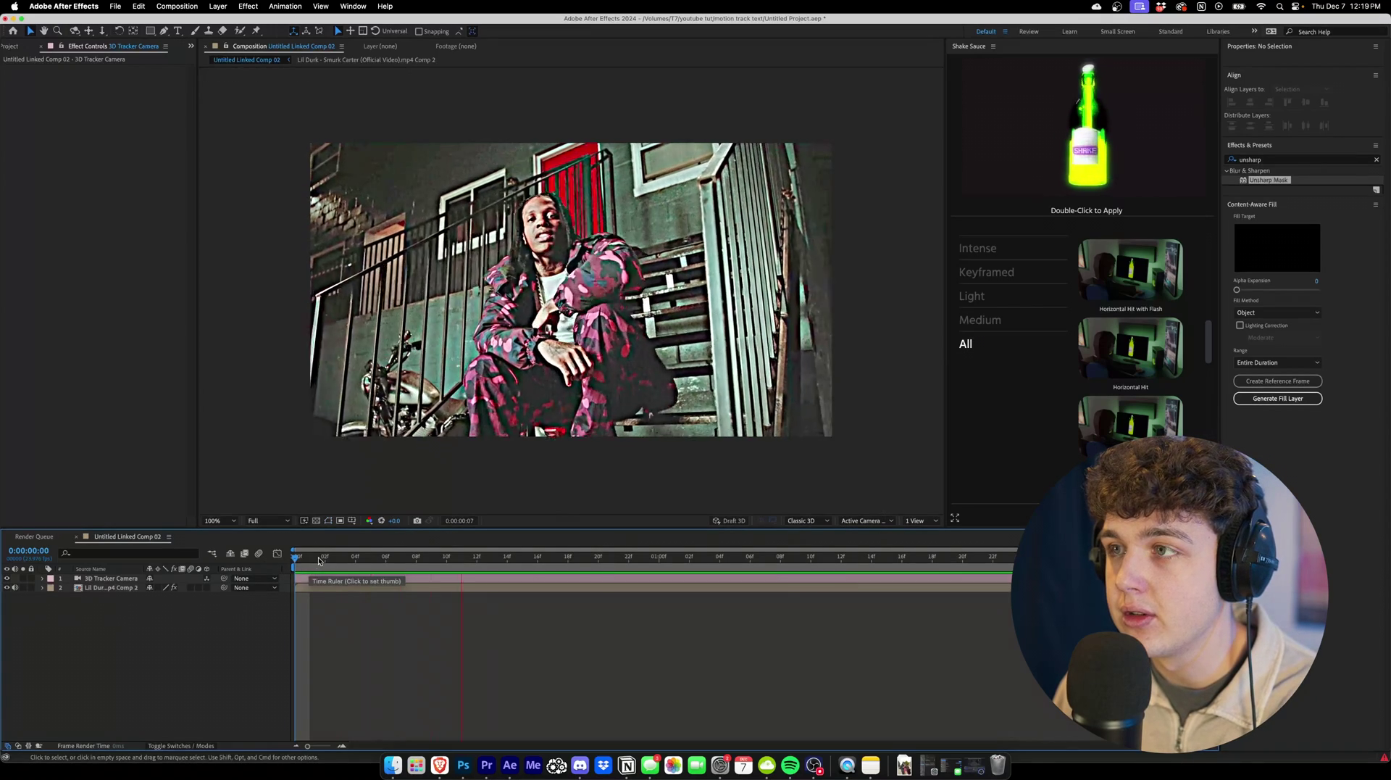
- Create a new text layer reading BACK
right_click(73, 653)
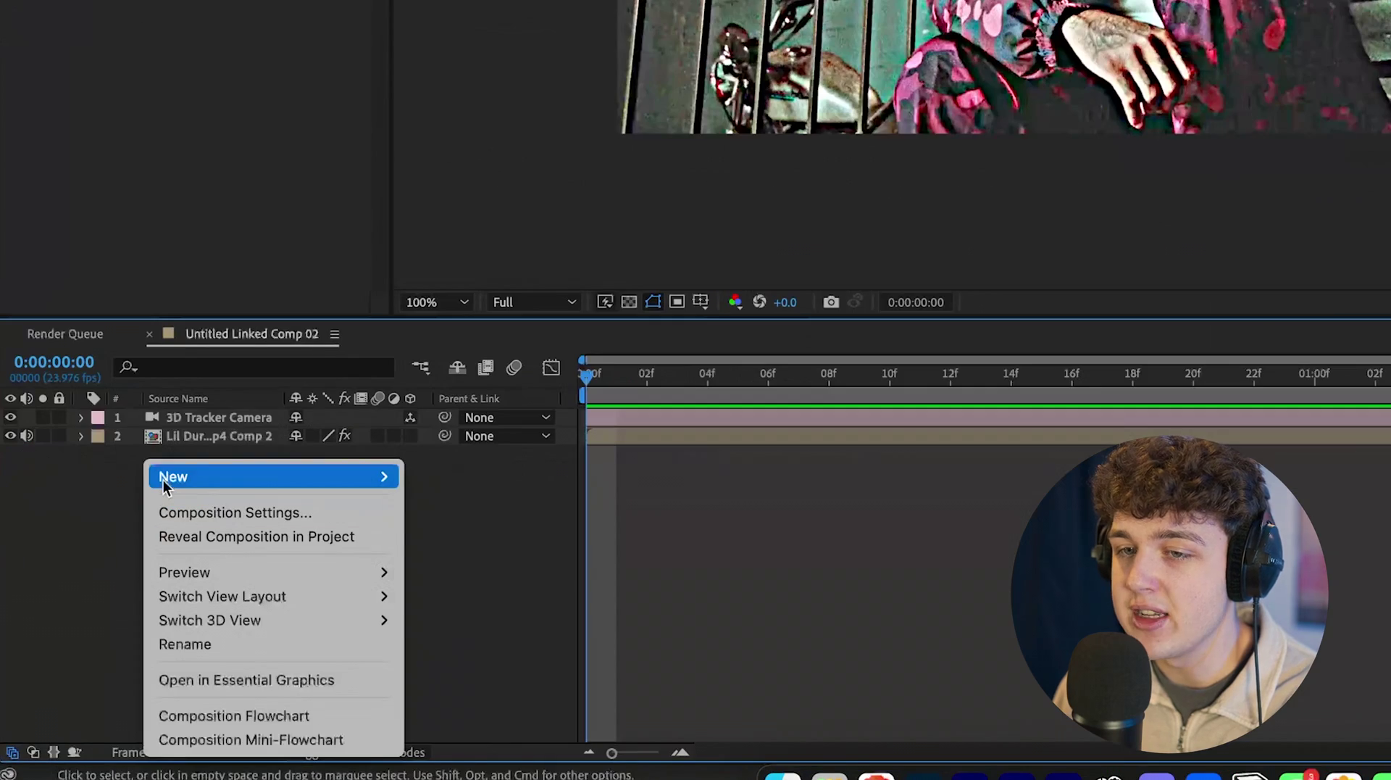
mouse_move(241, 478)
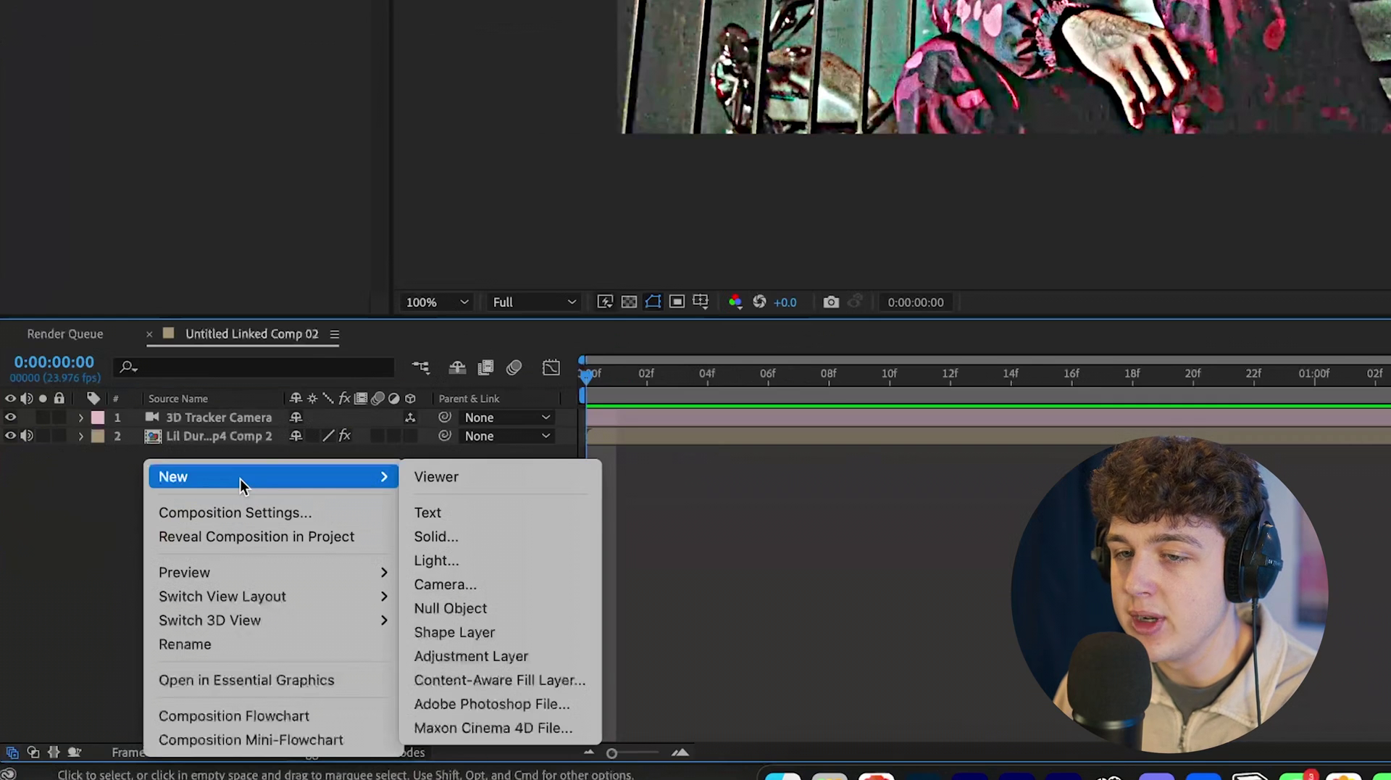
left_click(469, 511)
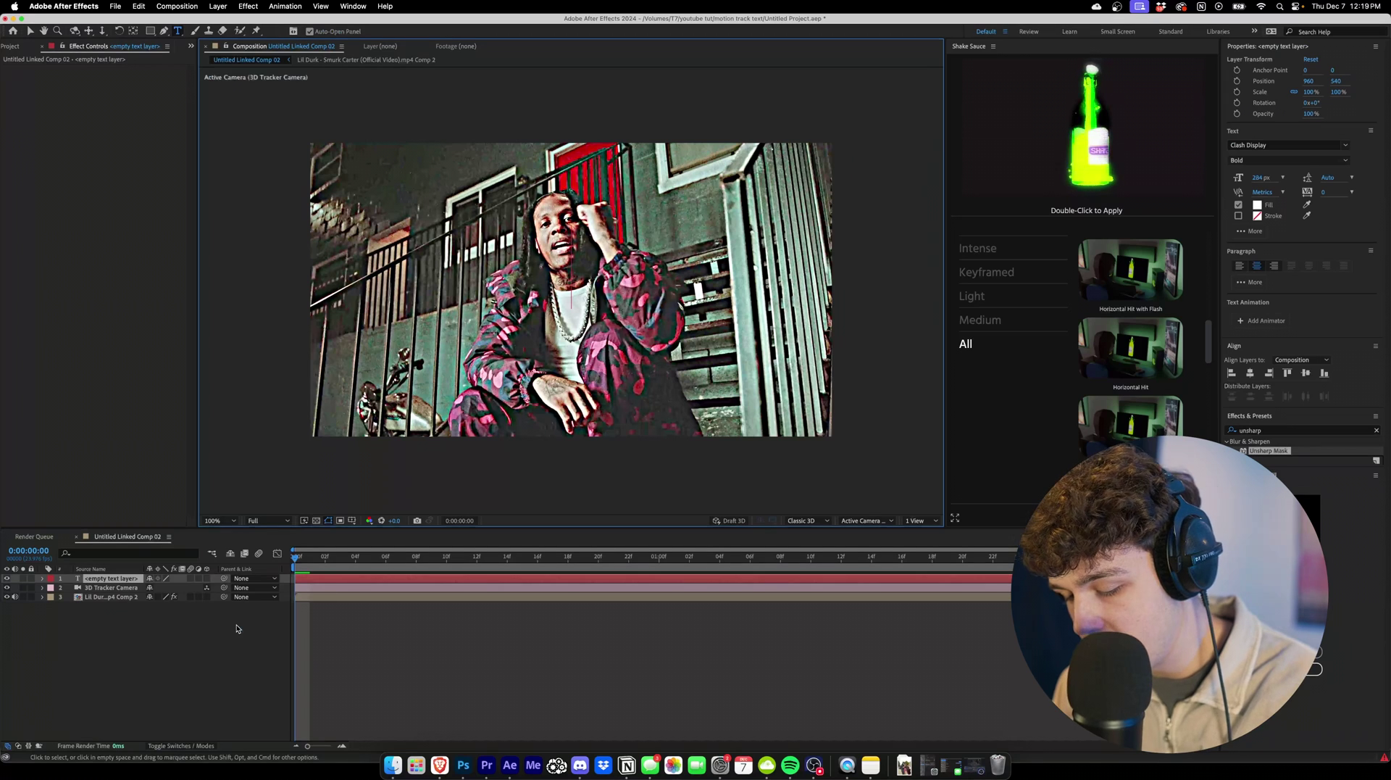
type("BACLK")
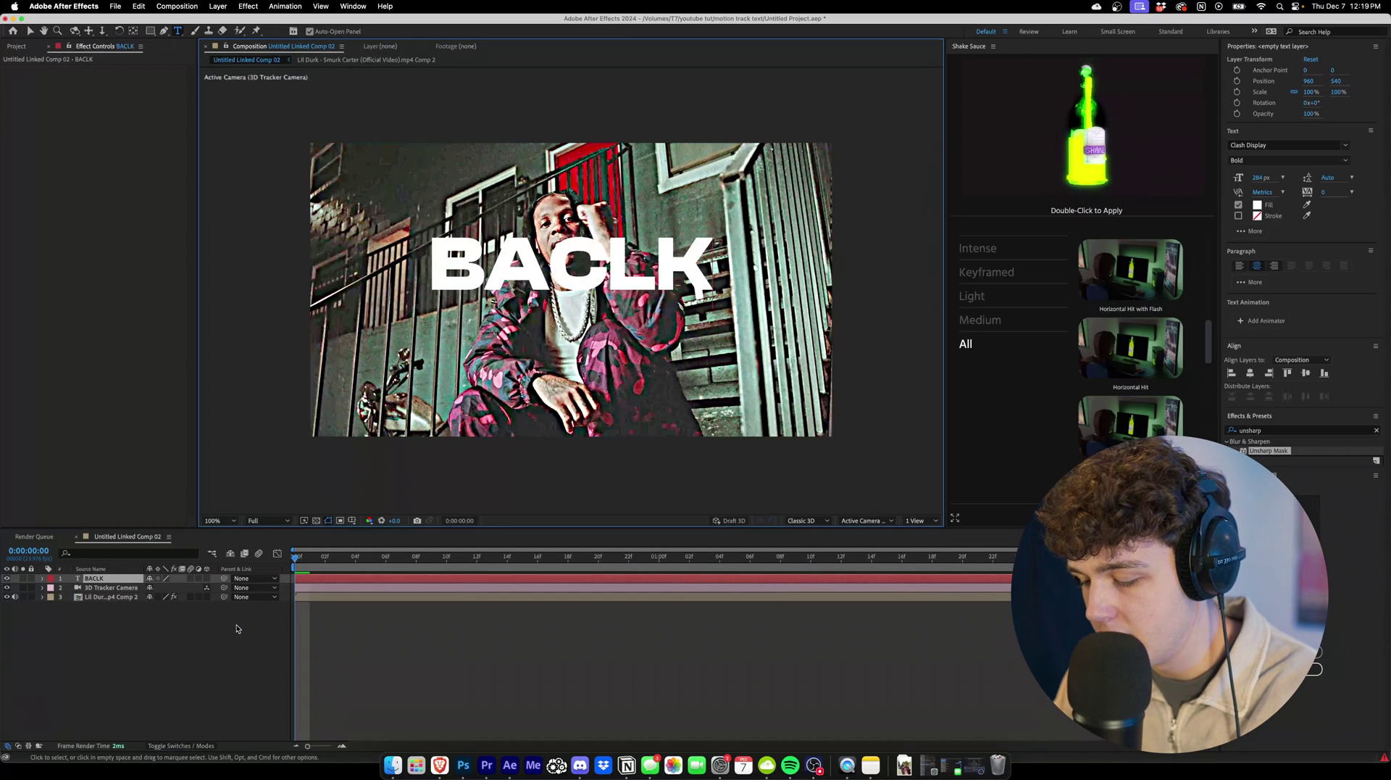
key("BackSpace")
key("BackSpace")
type("K,")
- Change the fill colour of all the BACK text to red E31212
key("super+a")
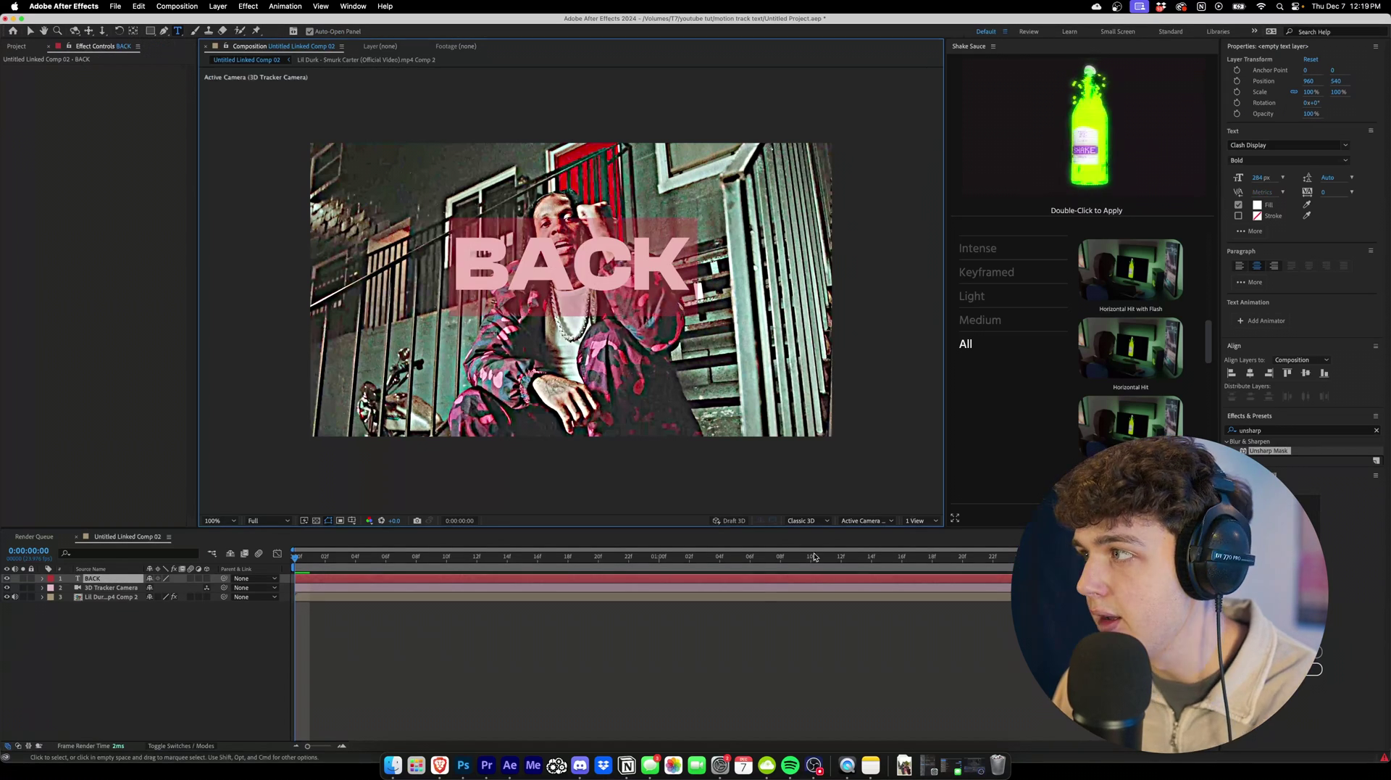
left_click(1257, 204)
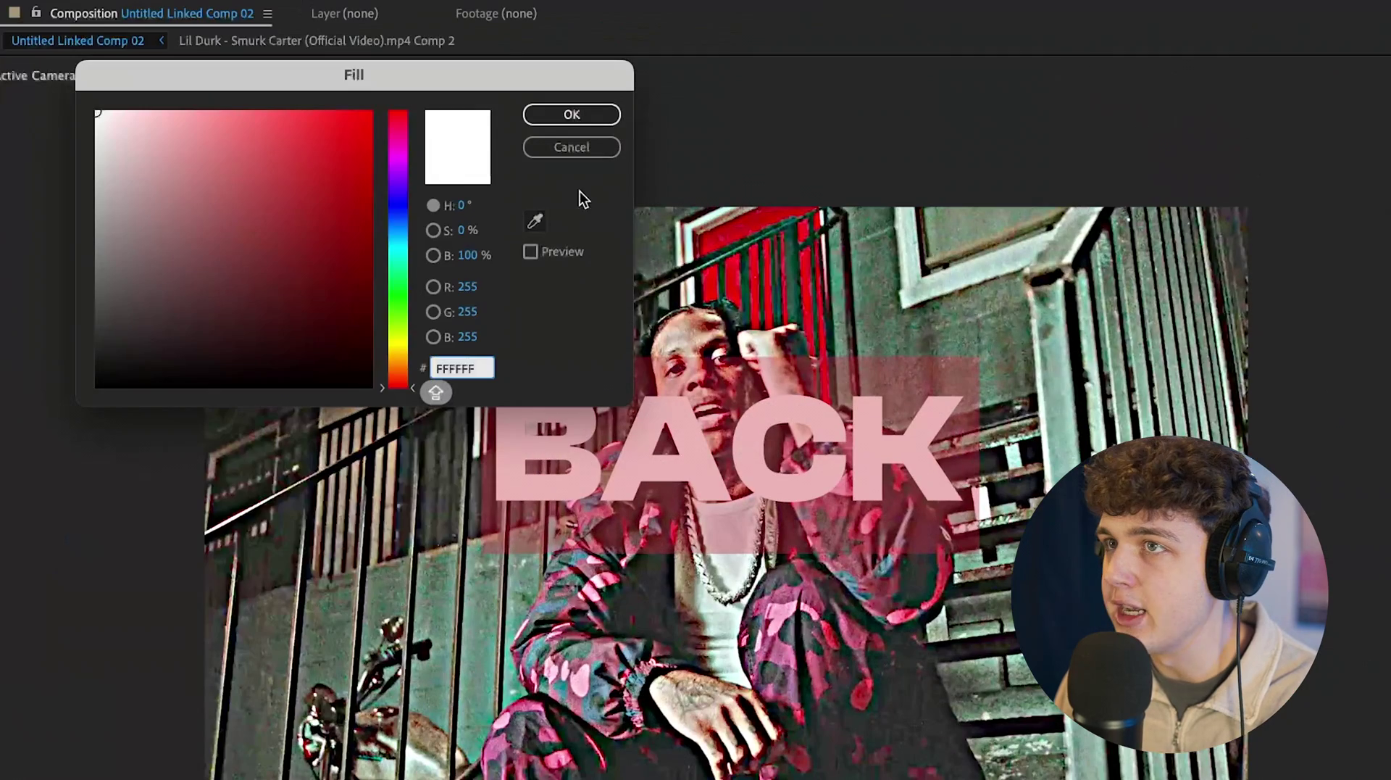
left_click(350, 140)
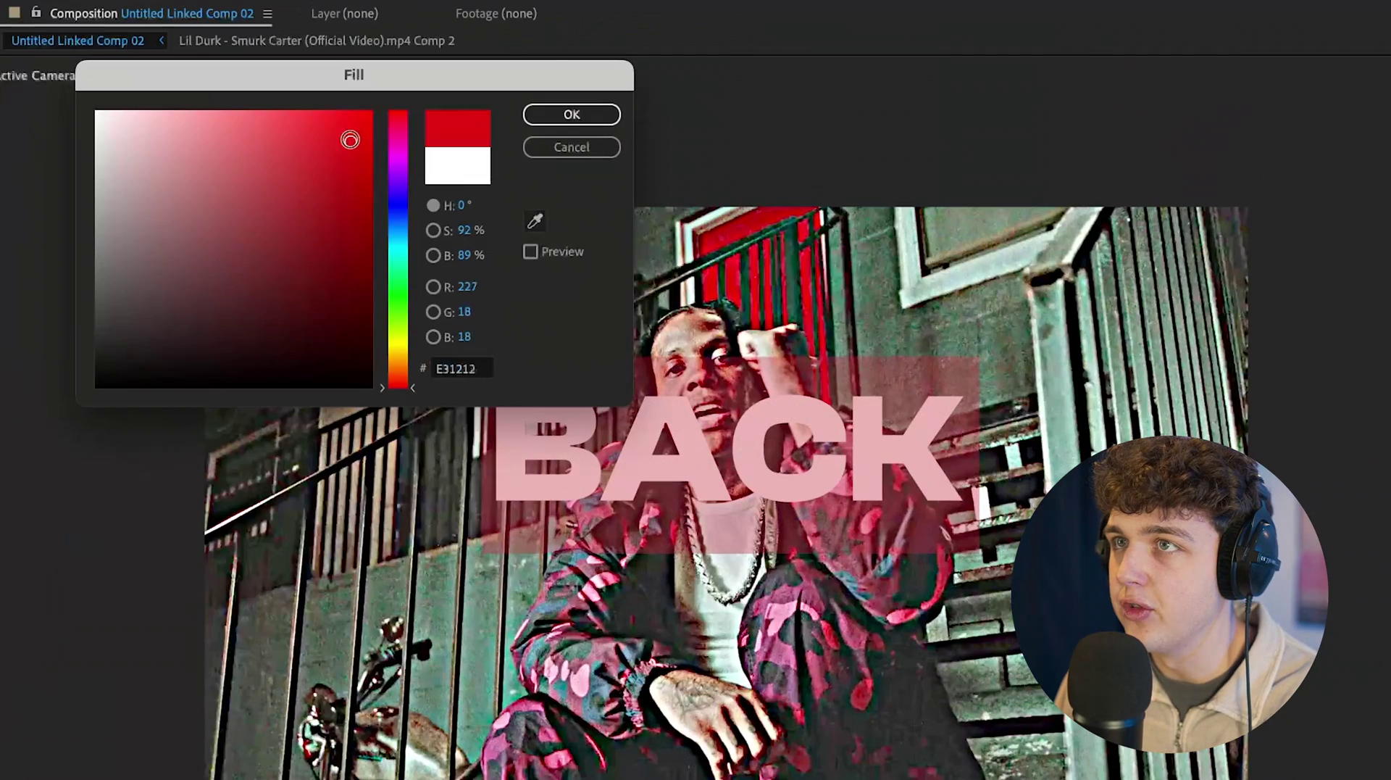
left_click(589, 119)
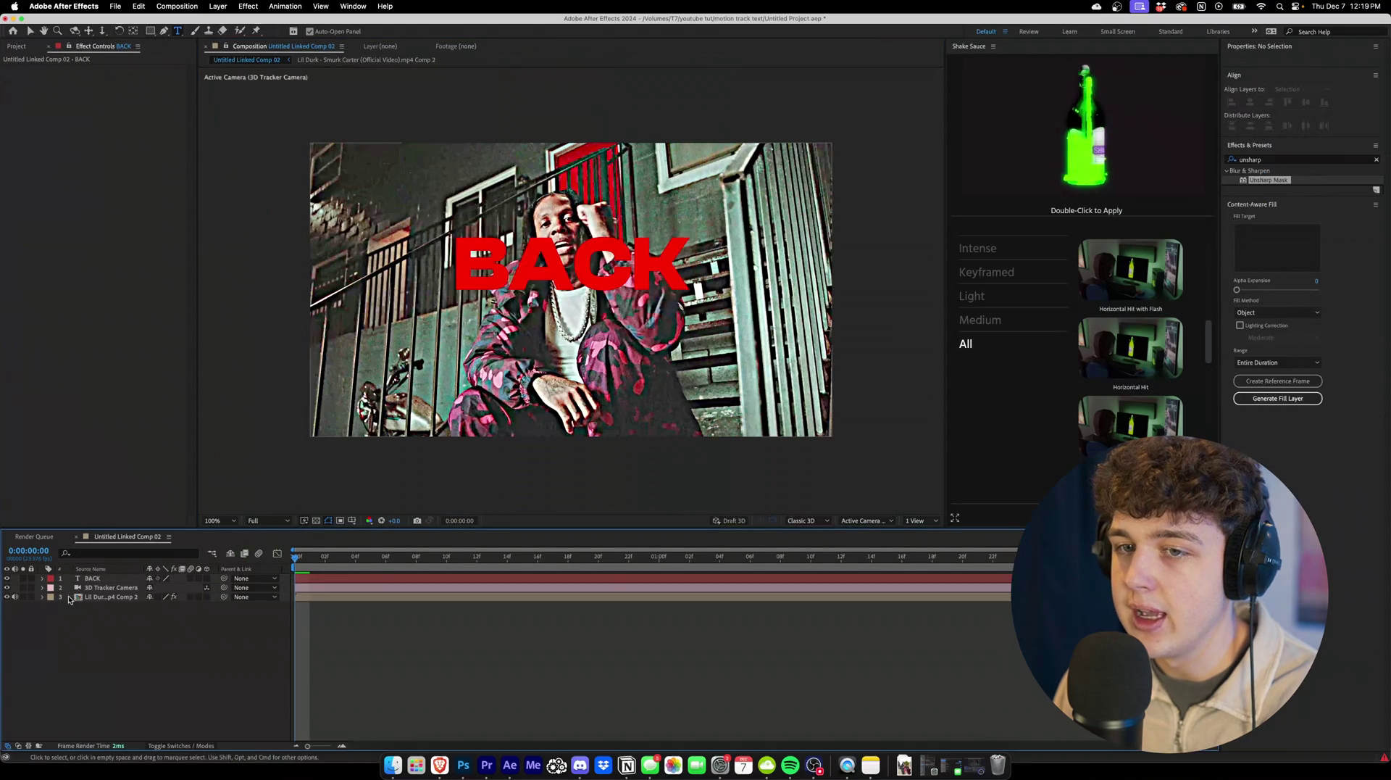
- Hide the BACK layer and add separate text layers reading IN, 2010, I WENT, TO SCHOOL, WITH A, DESERT and EAGLE
left_click(8, 578)
right_click(59, 595)
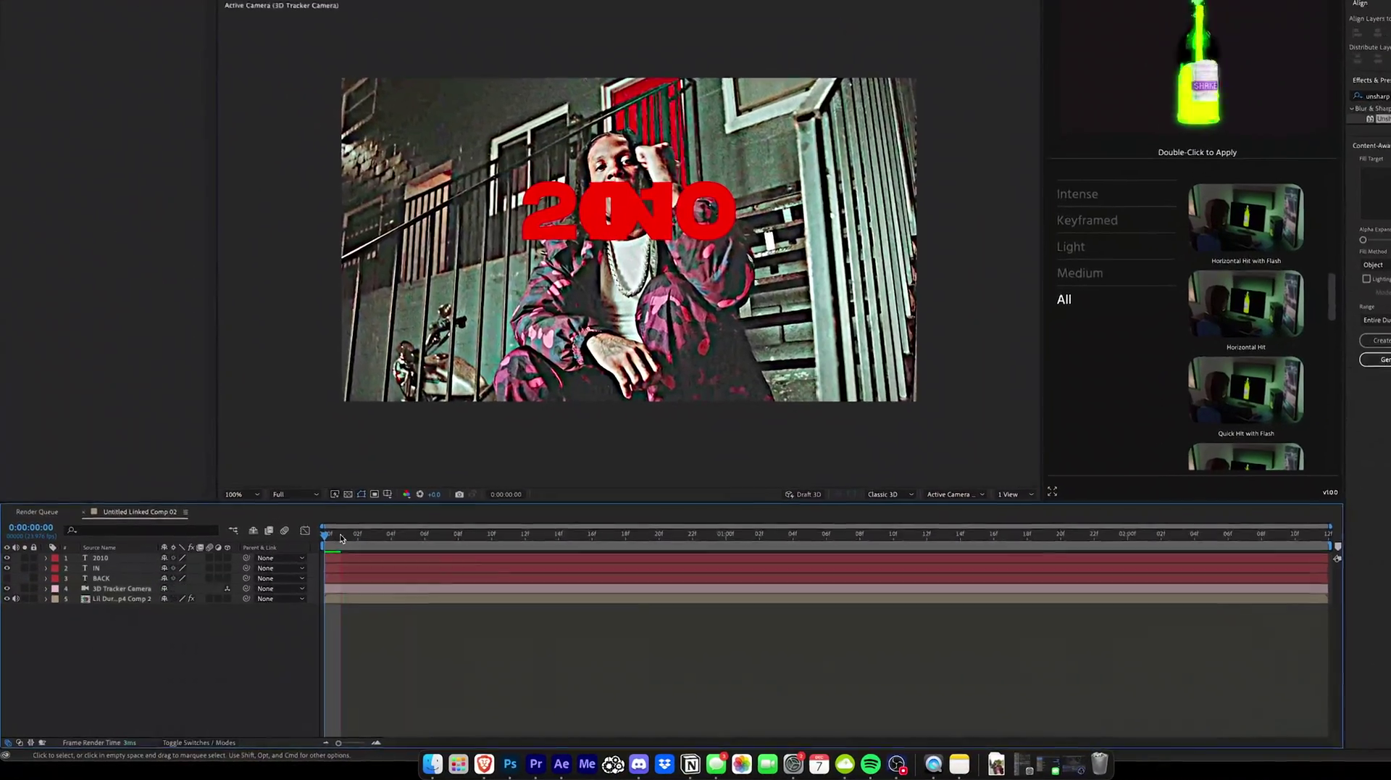
right_click(163, 572)
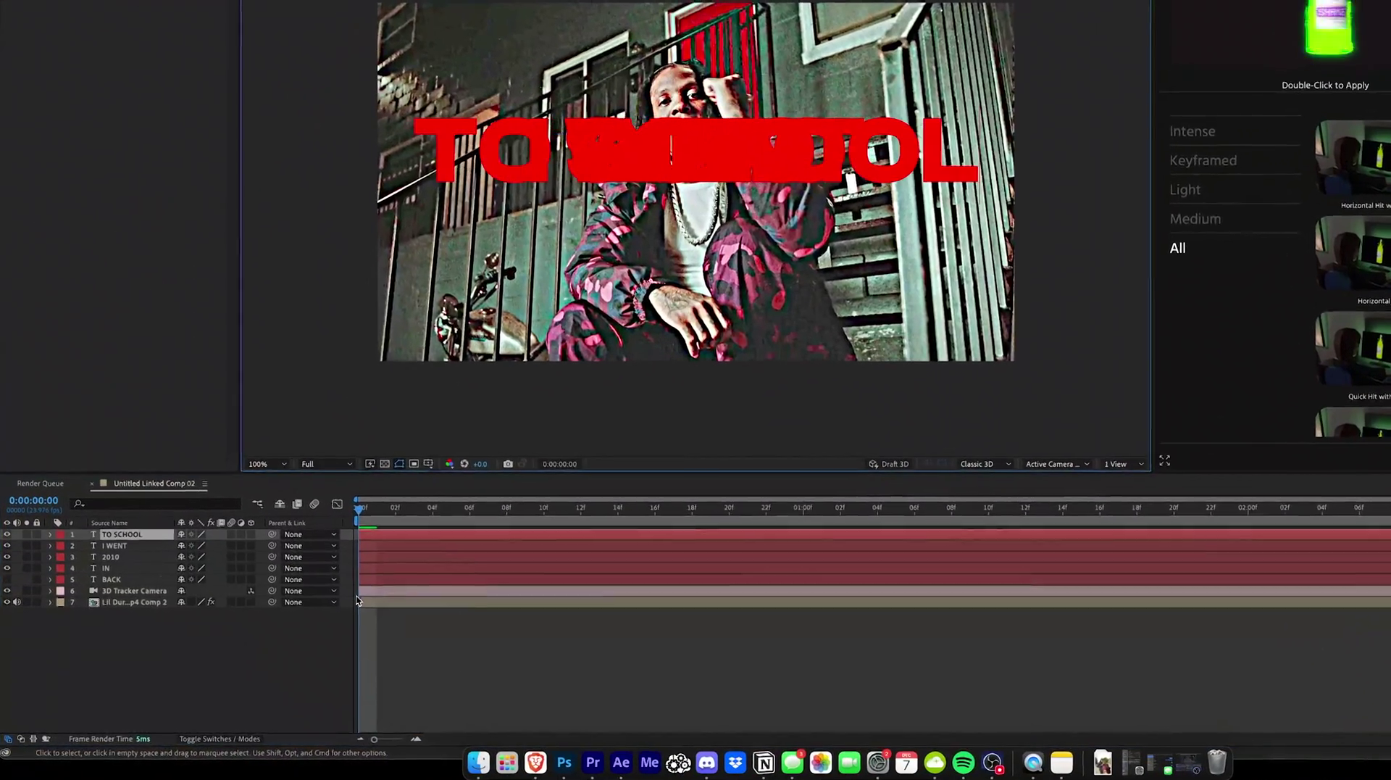
right_click(182, 552)
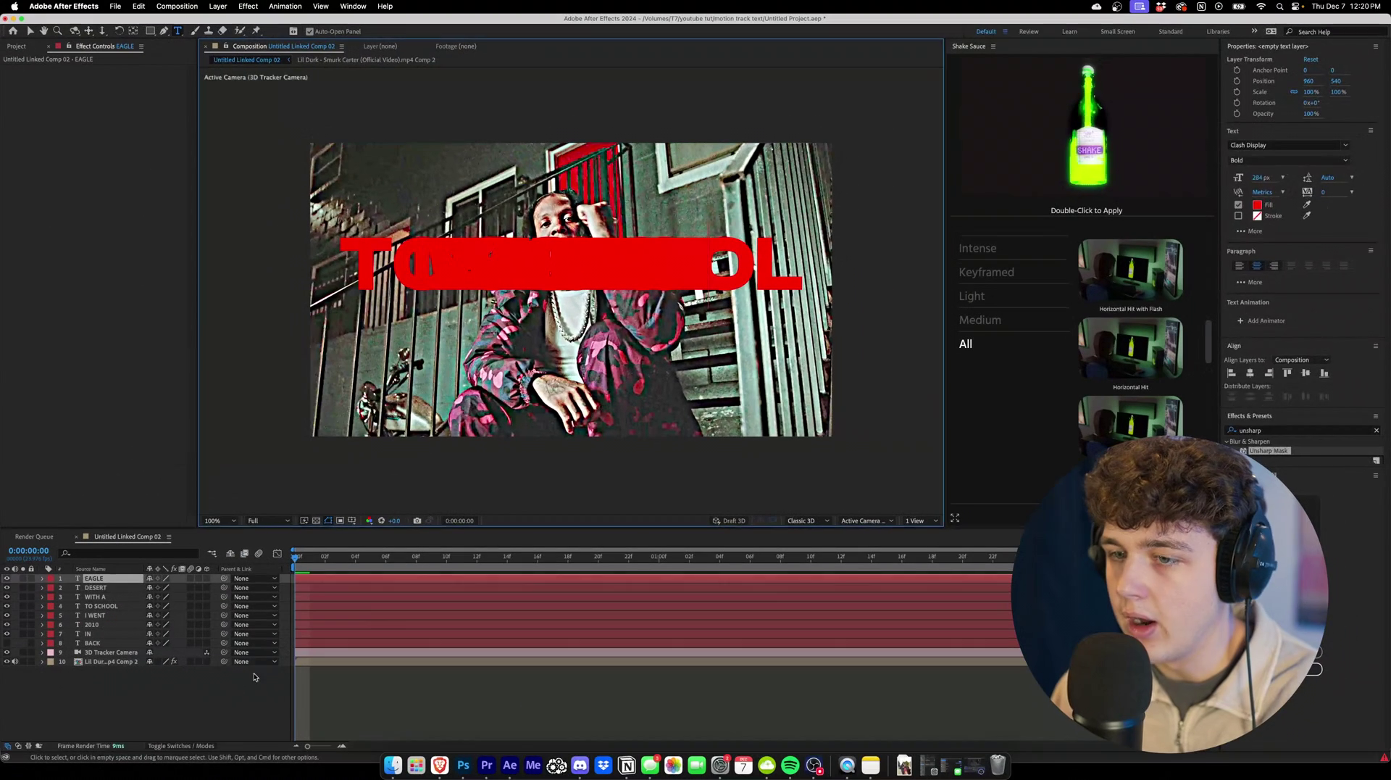
left_click(254, 676)
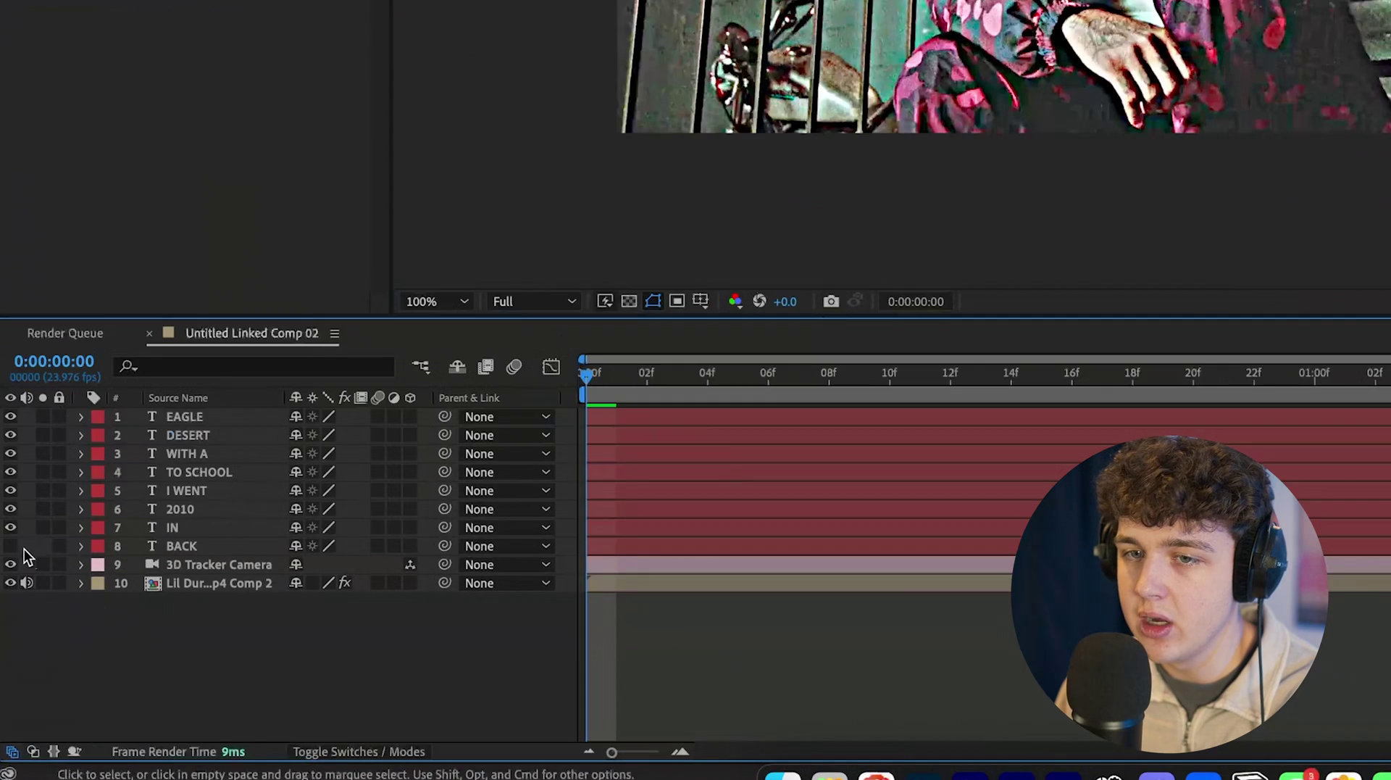
- Make the BACK layer visible again and switch the timeline columns from layer switches to modes
left_click(11, 546)
key("Caps_Lock")
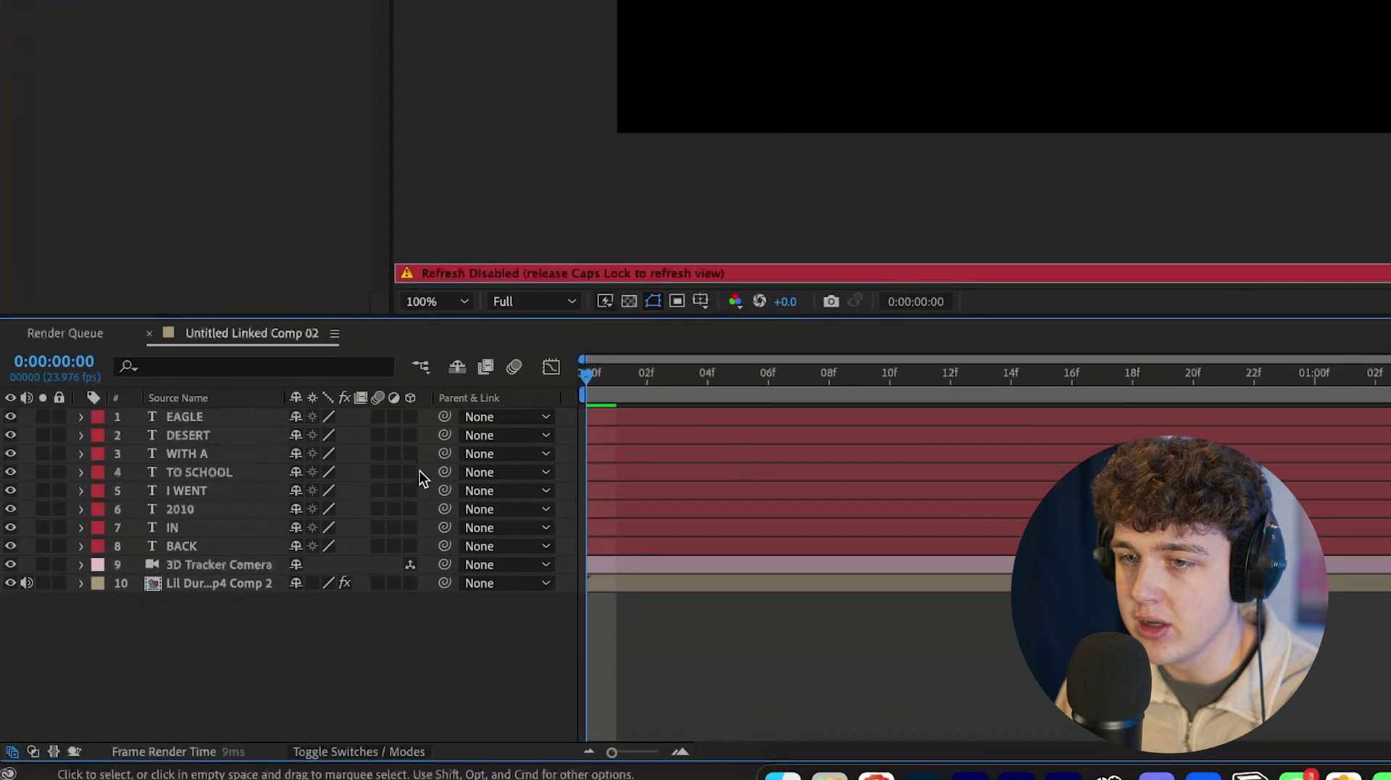
left_click(397, 750)
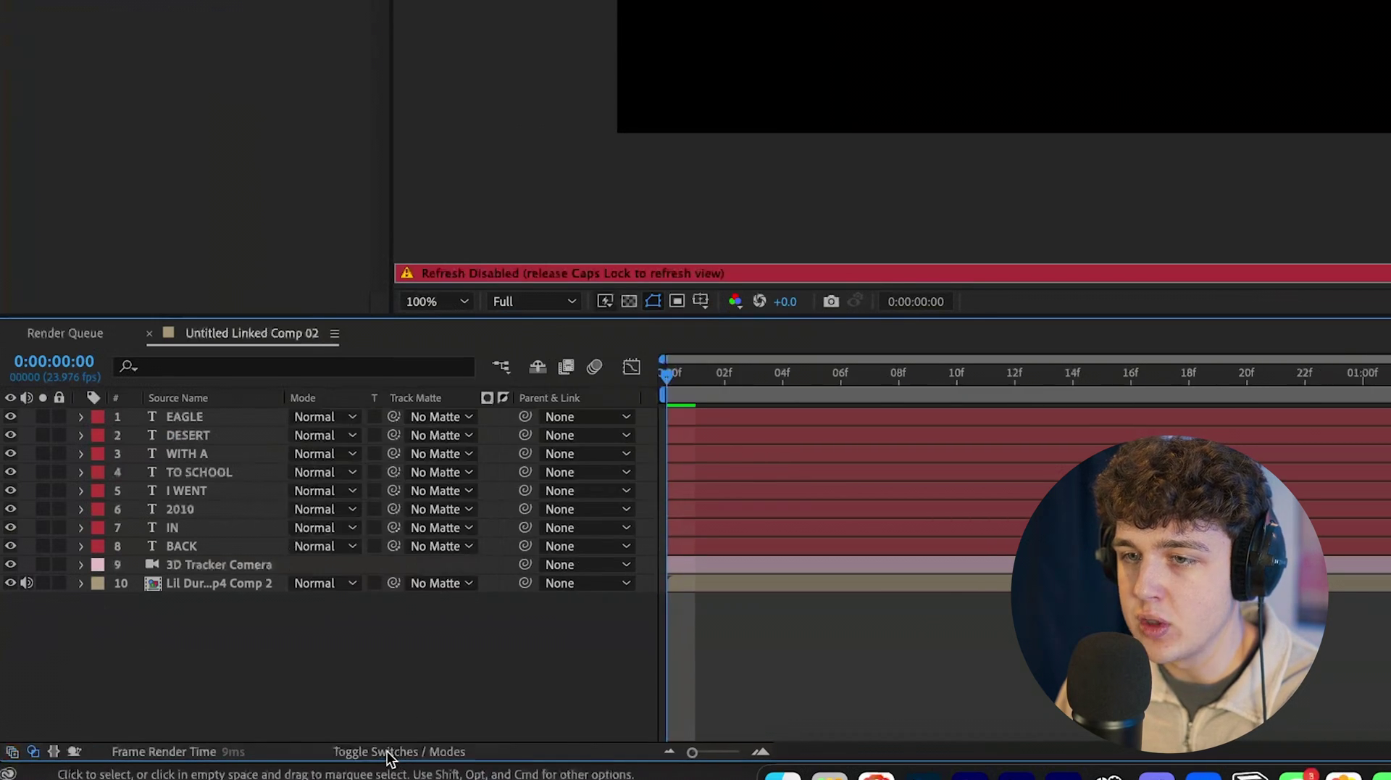
- Turn on 3D for the text layers and move the 3D Tracker Camera layer to the top of the layer stack
left_click(391, 753)
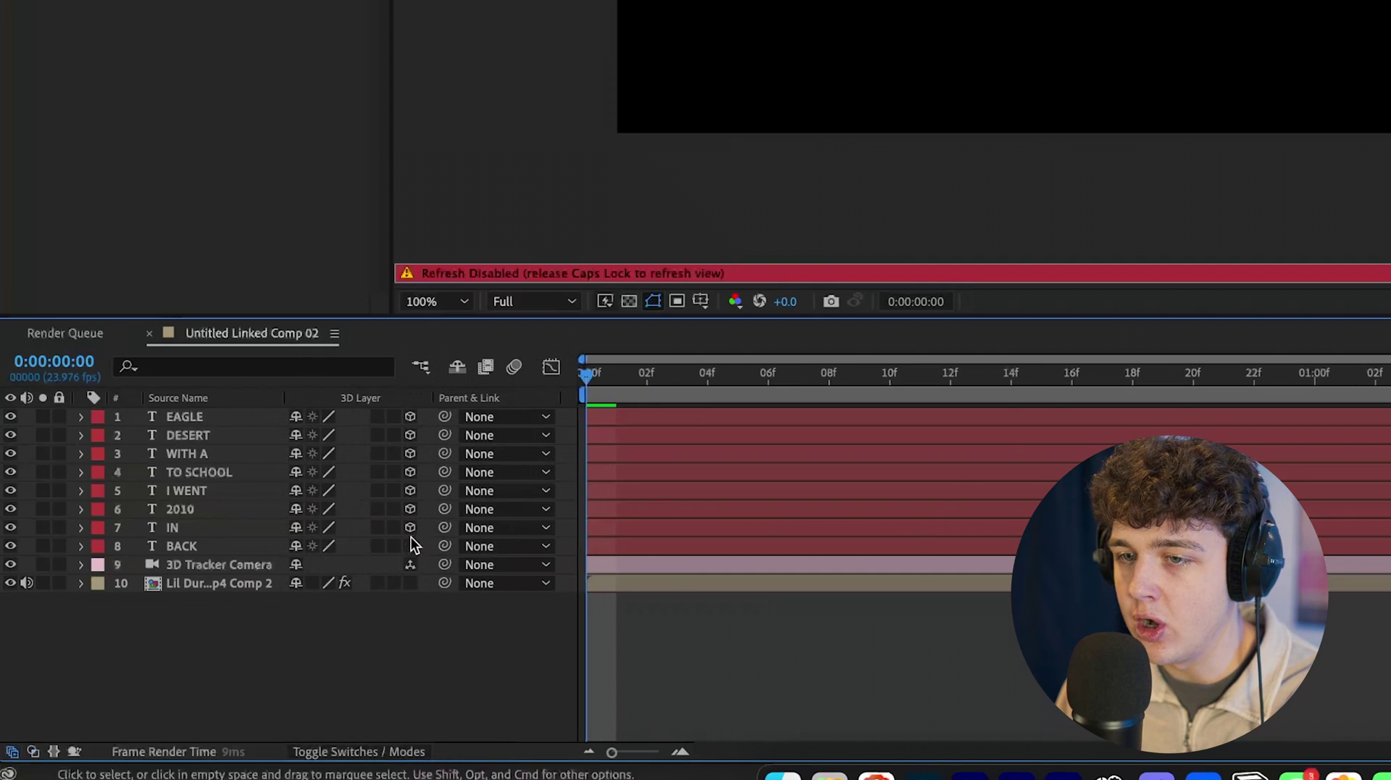
key("Caps_Lock")
left_click_drag(208, 572, 206, 411)
key("Caps_Lock")
key("space")
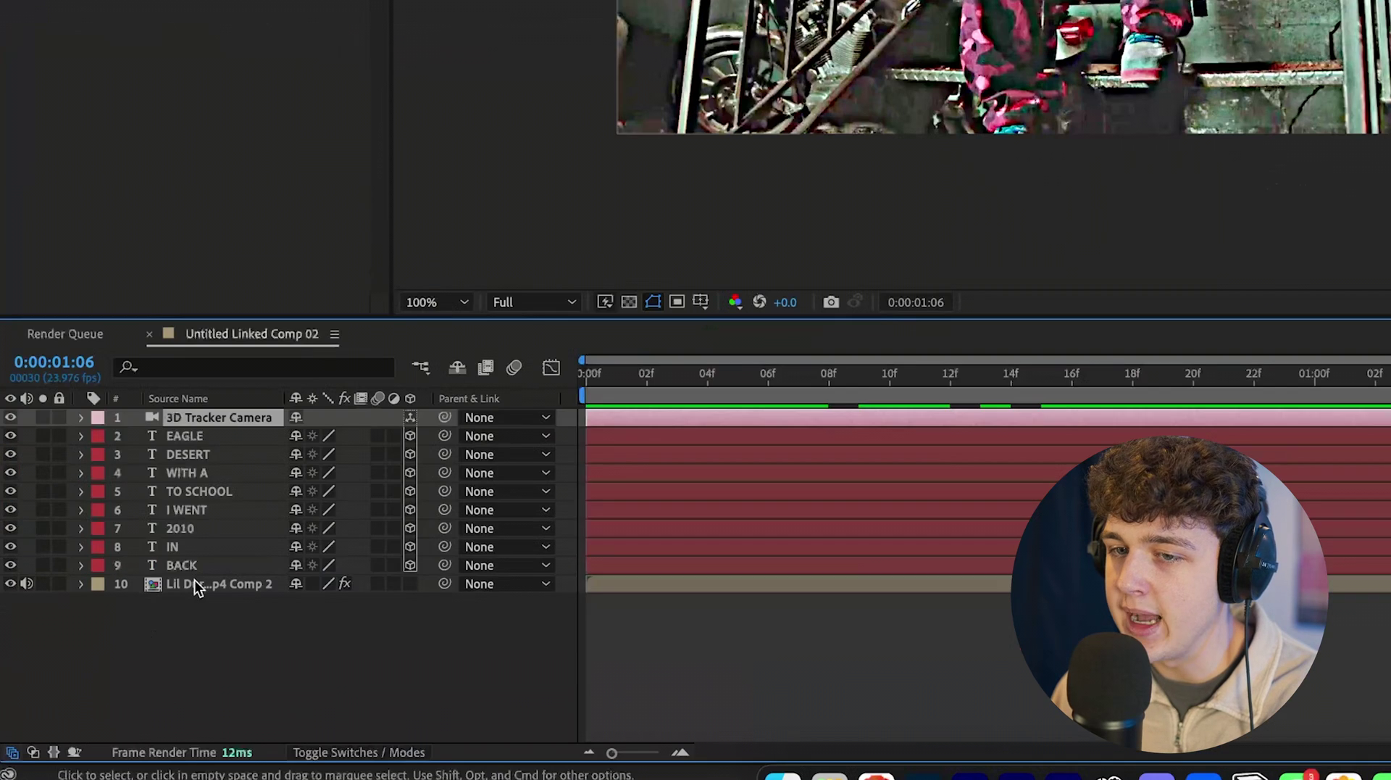
- Copy the source video from inside the nested comp and paste it above that comp in Untitled Linked Comp 02
double_click(96, 663)
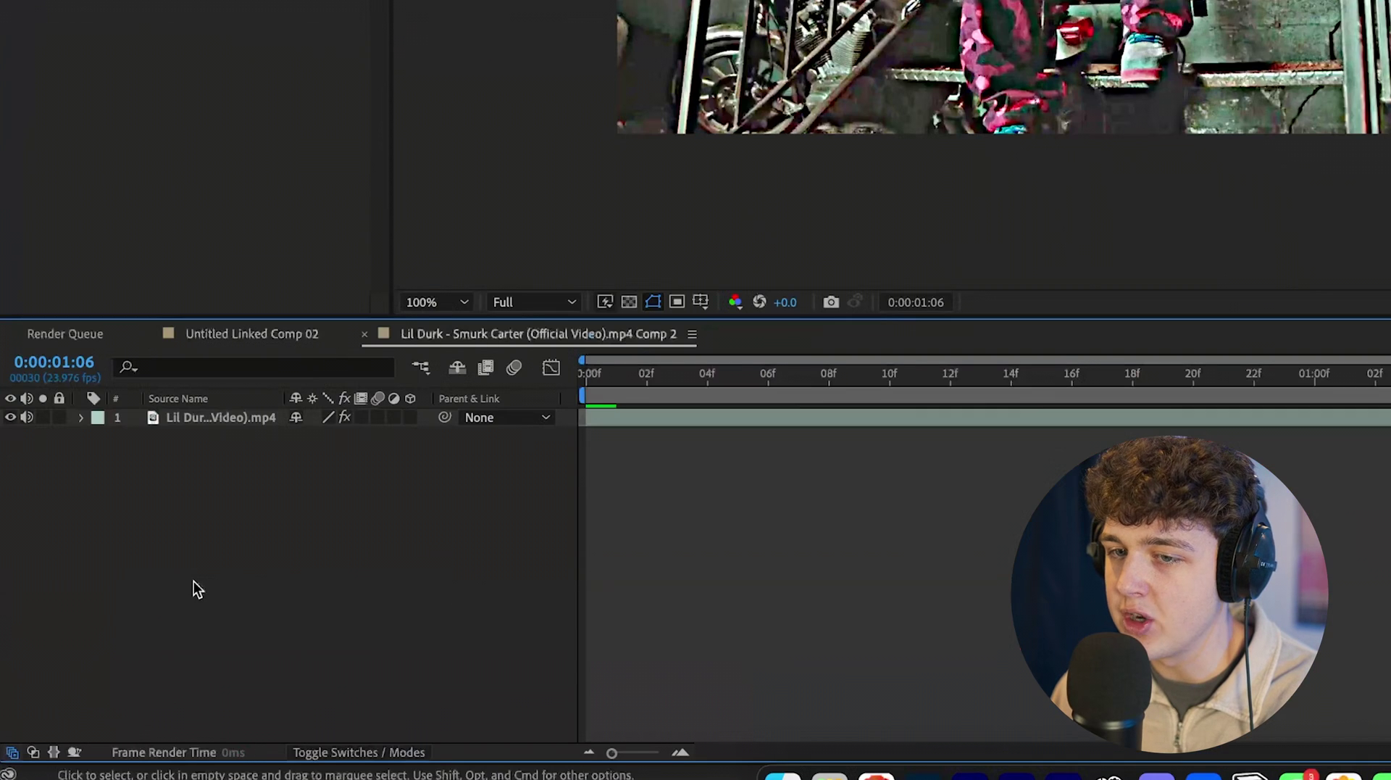
left_click(193, 419)
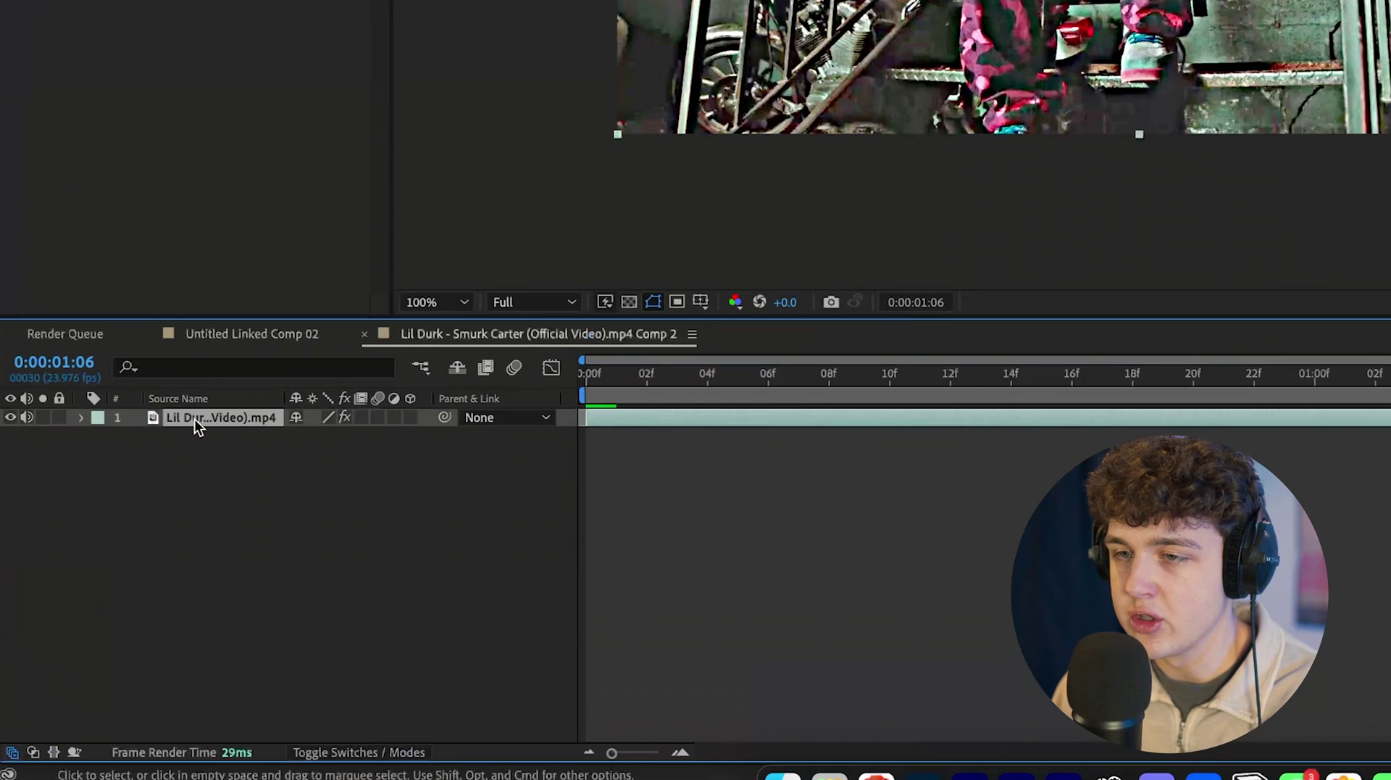
left_click(252, 335)
key("Home")
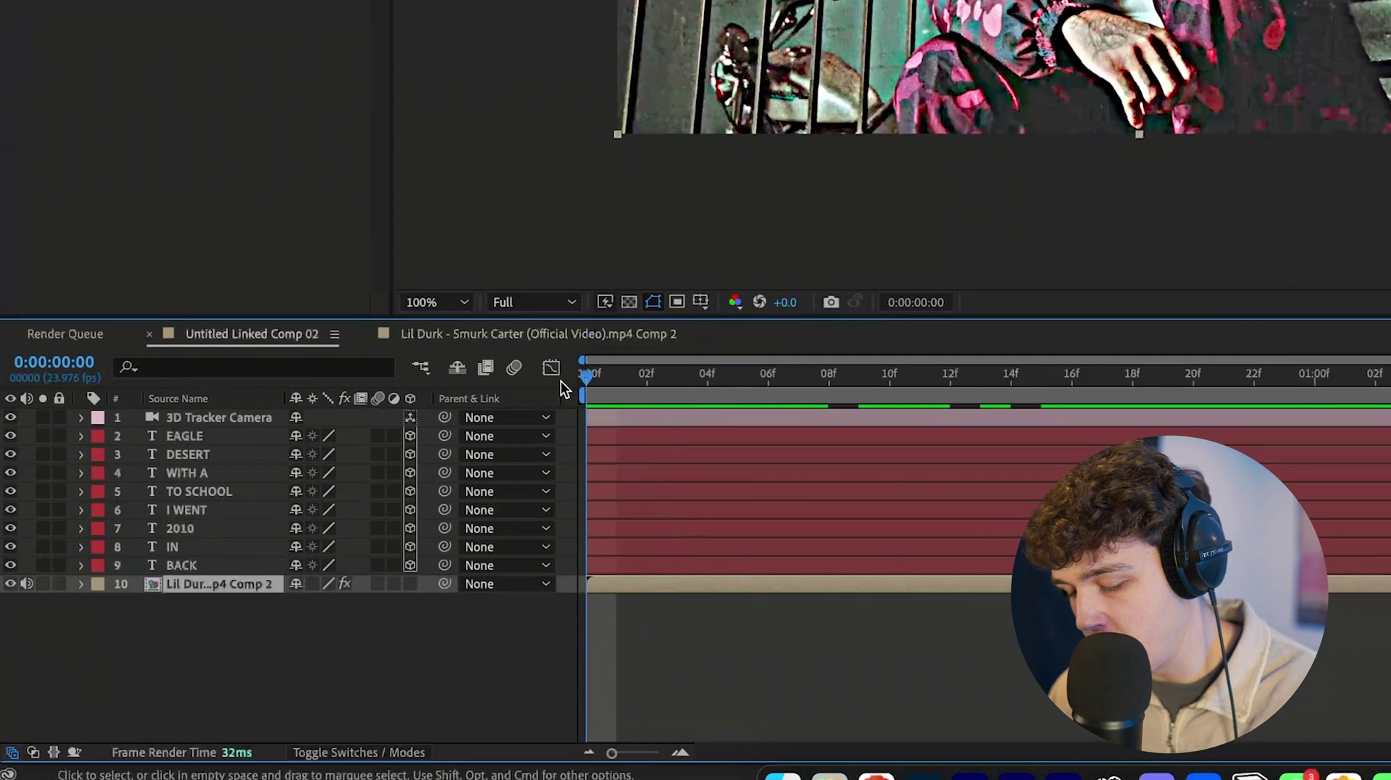
key("super+v")
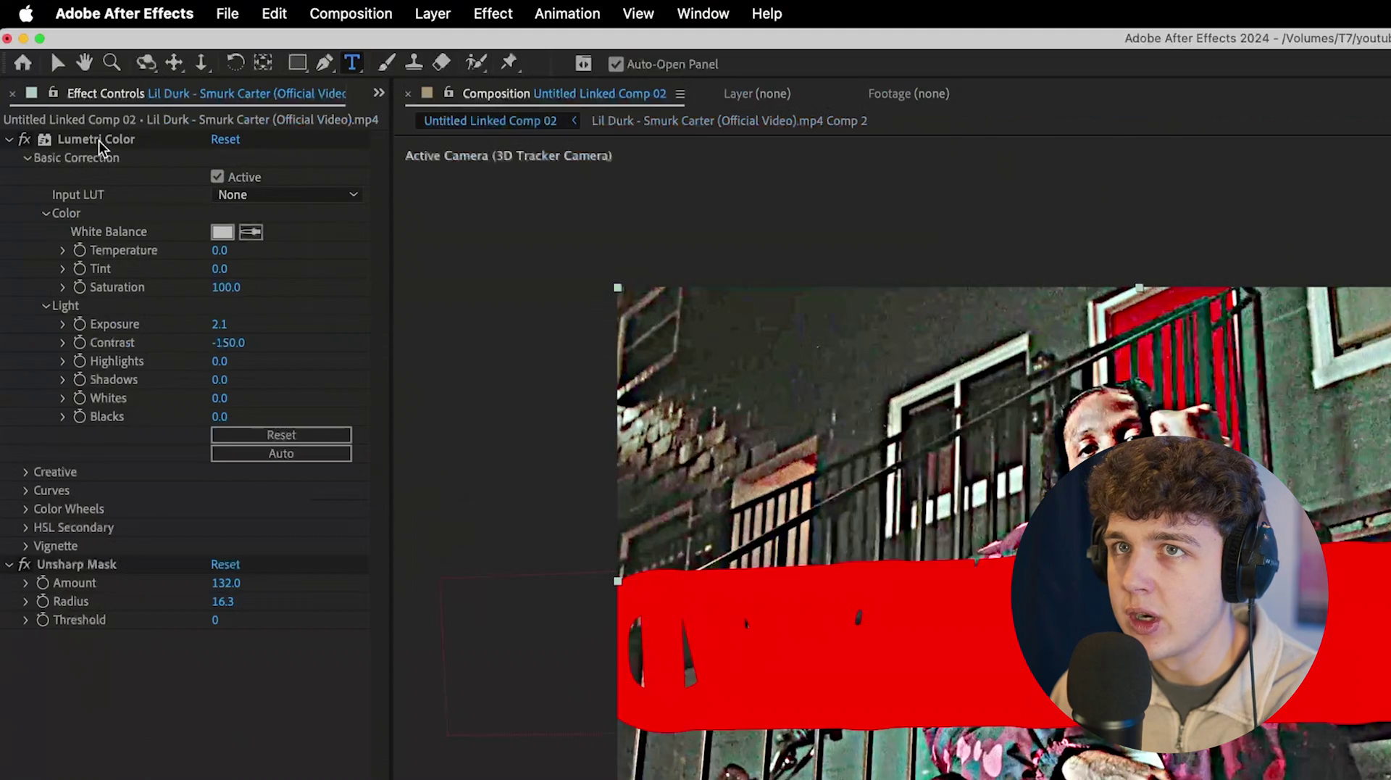
- Remove the Lumetri Color and Unsharp Mask effects from the pasted video layer and make that layer visible
left_click(78, 138)
key("Delete")
left_click(87, 141)
key("Delete")
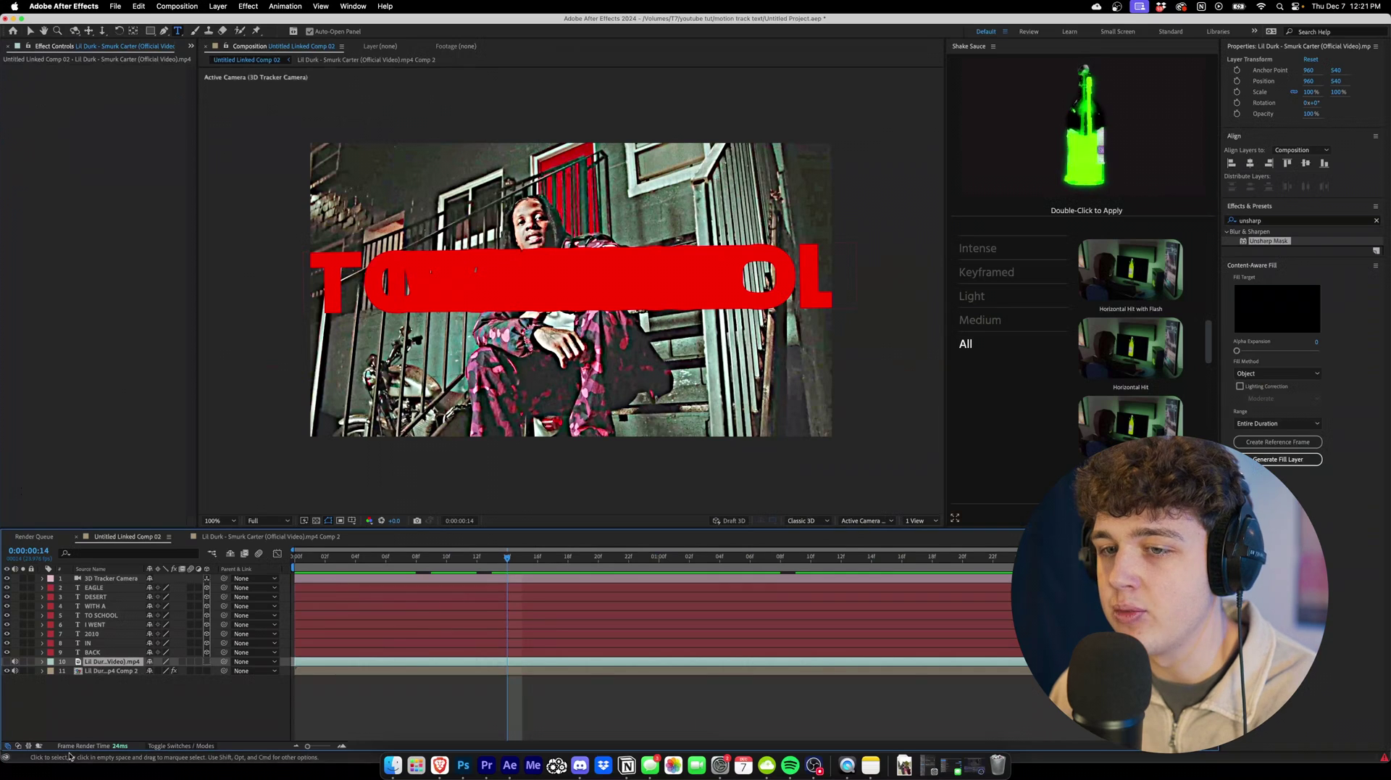
left_click(123, 670)
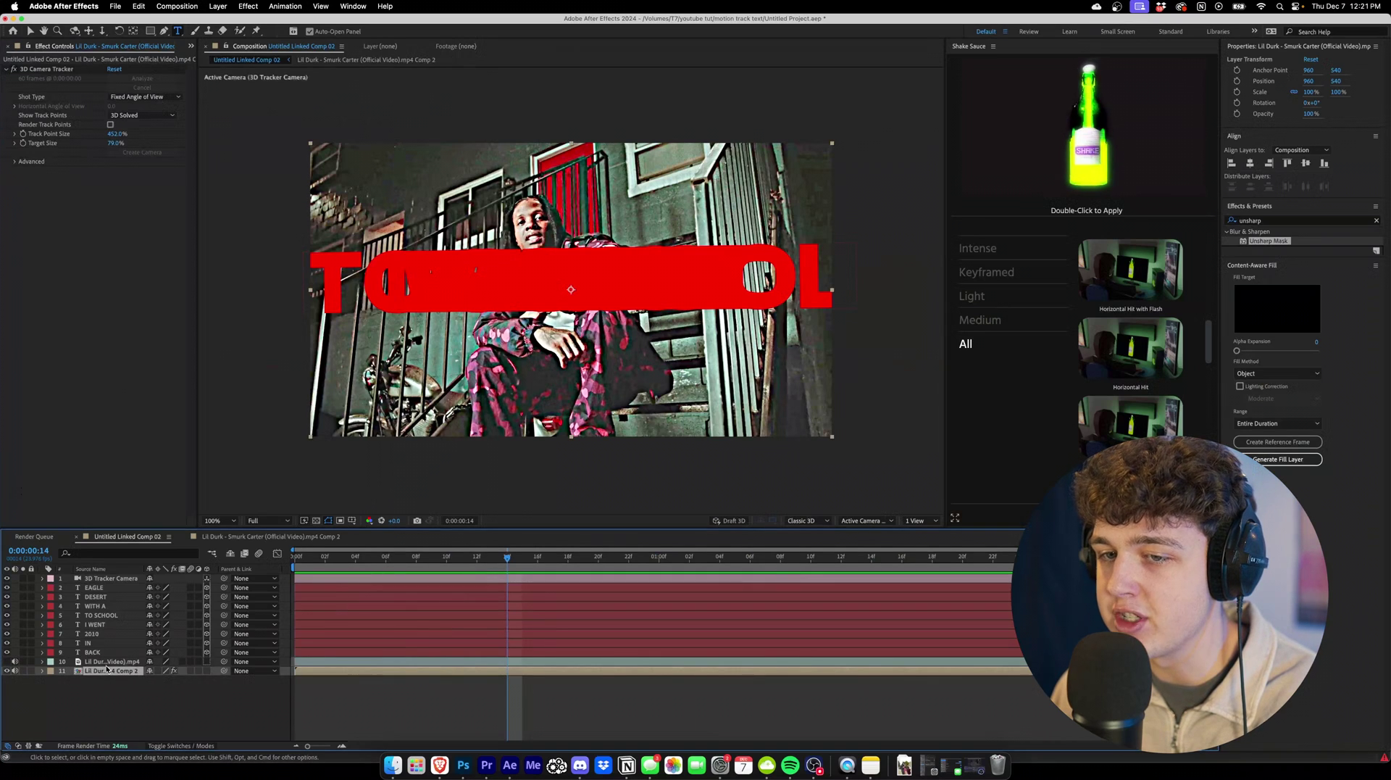
left_click(102, 663)
left_click(7, 662)
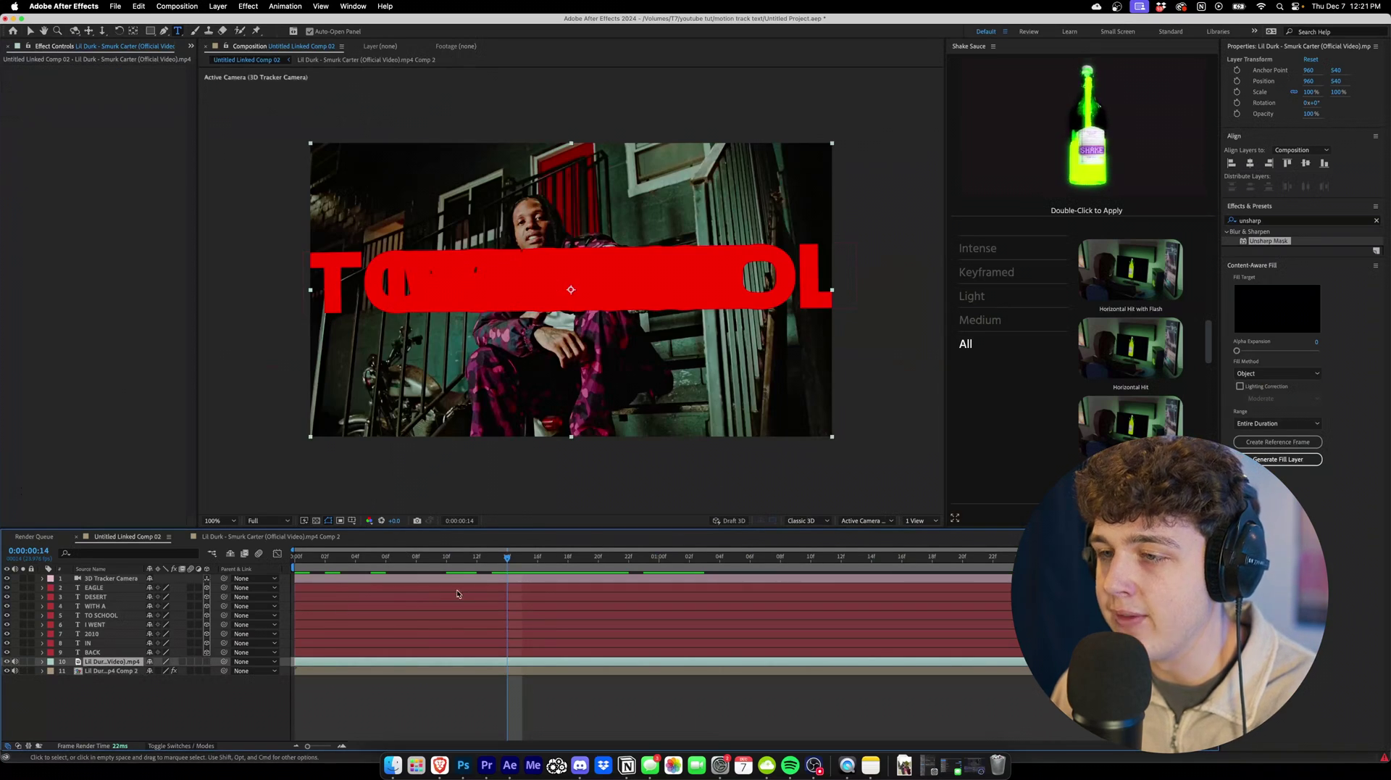
- Play the opening from the first frame to find the lyric cue and trim the IN layer to start at 0:00:00:01
left_click_drag(429, 567, 293, 556)
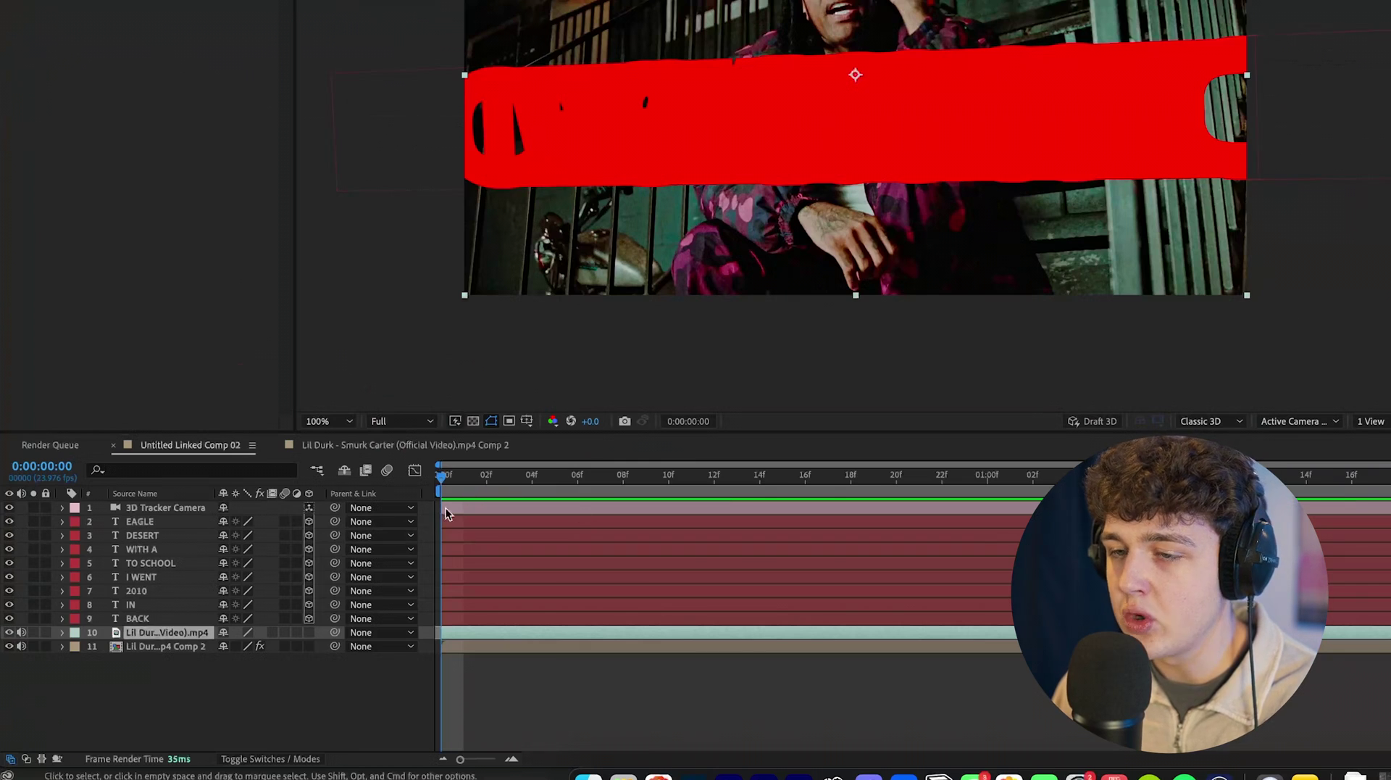
left_click(447, 483)
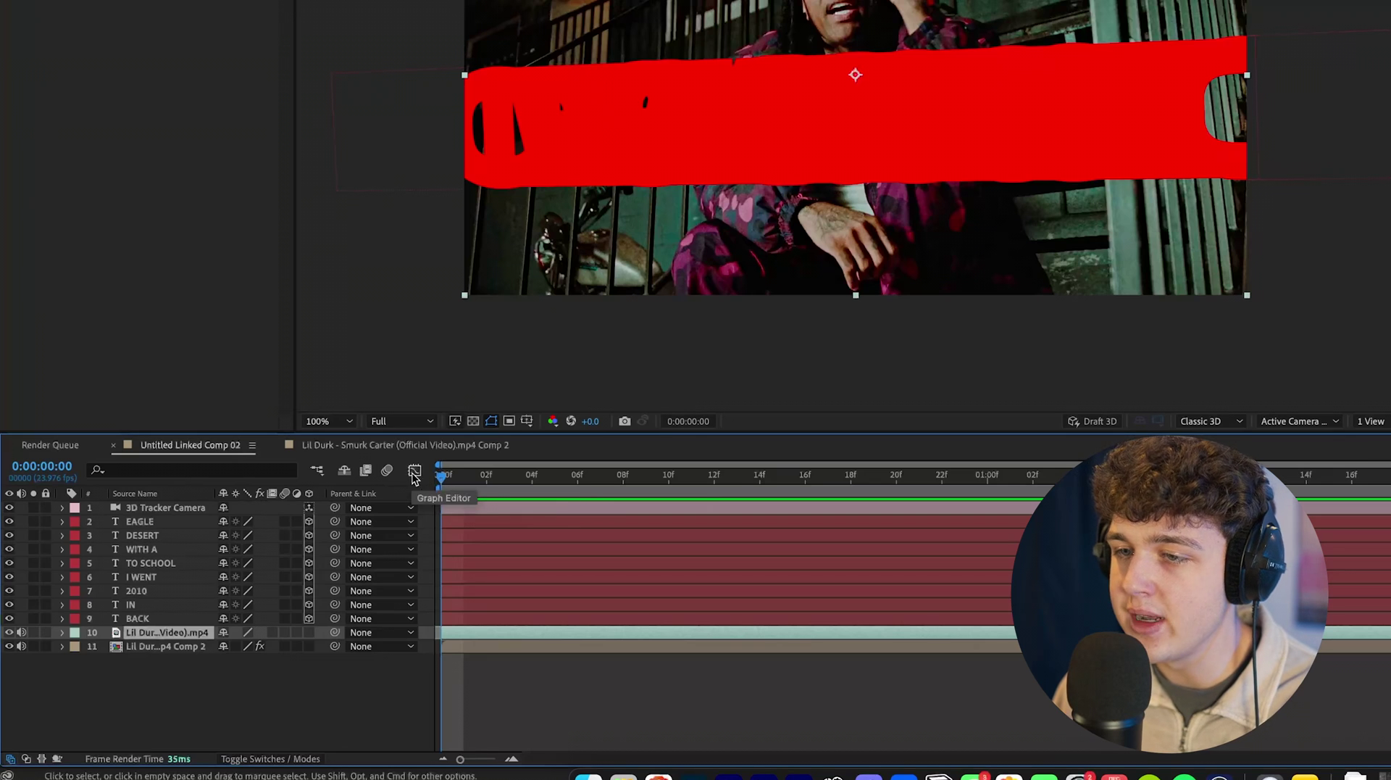
key("space")
key("space")
key("space")
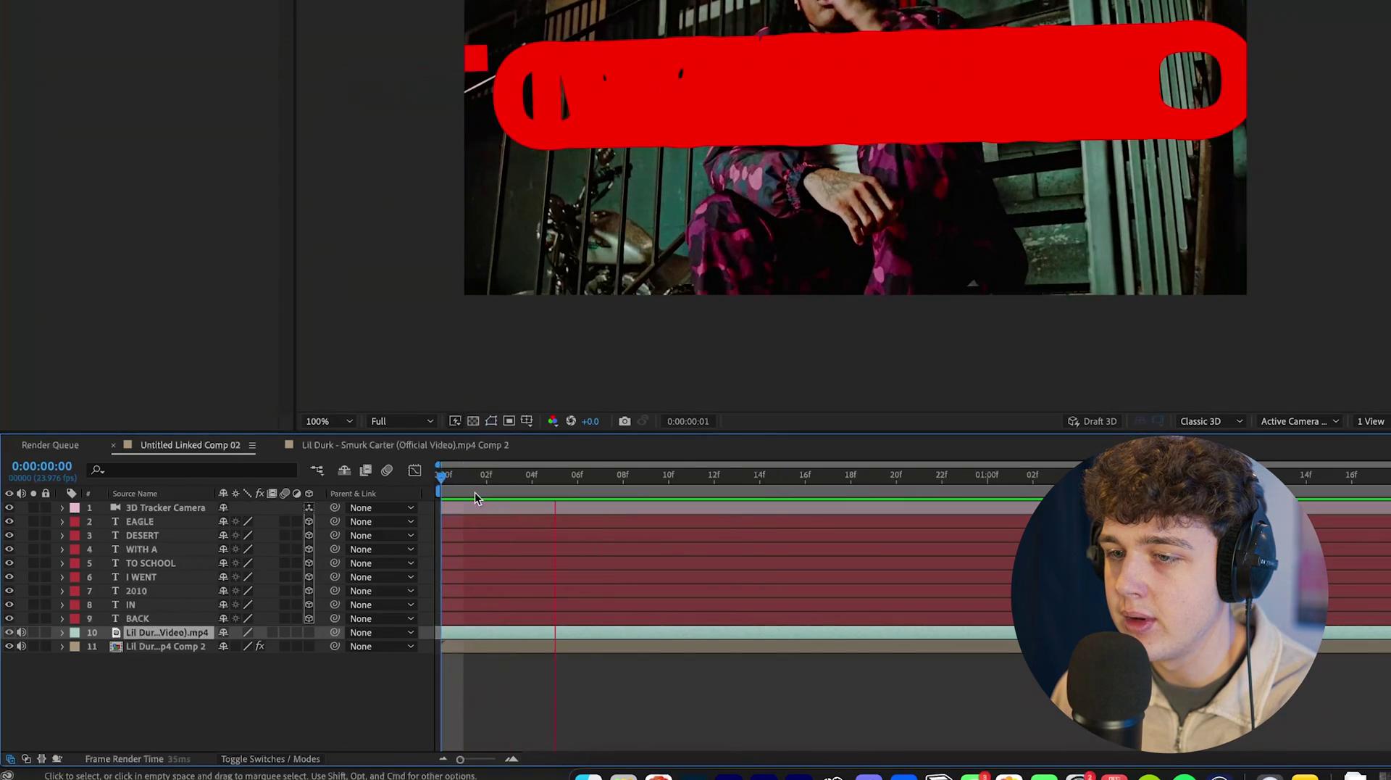
key("space")
left_click_drag(439, 484, 468, 484)
key("space")
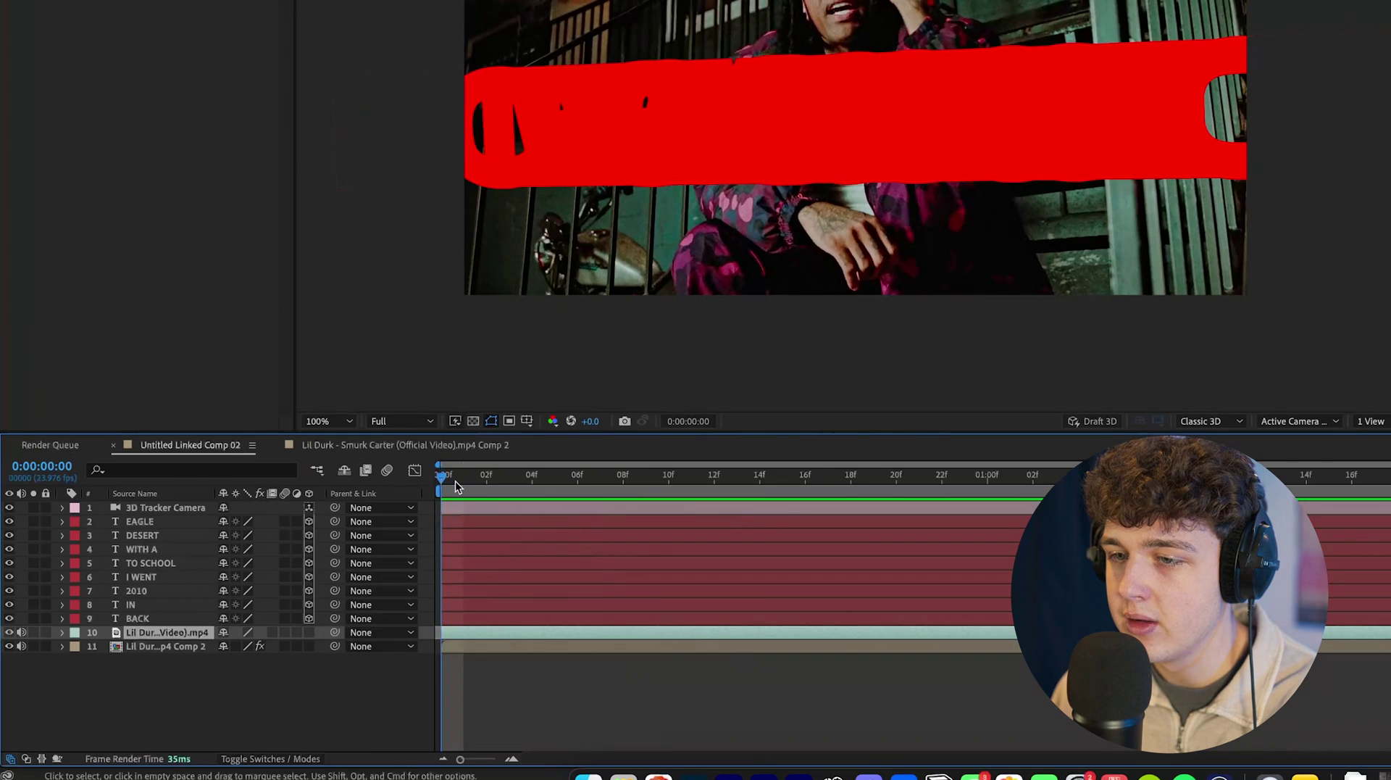
- Preview from the first frame for the next lyric cue and trim the 2010 layer to start at 0:00:00:04
key("space")
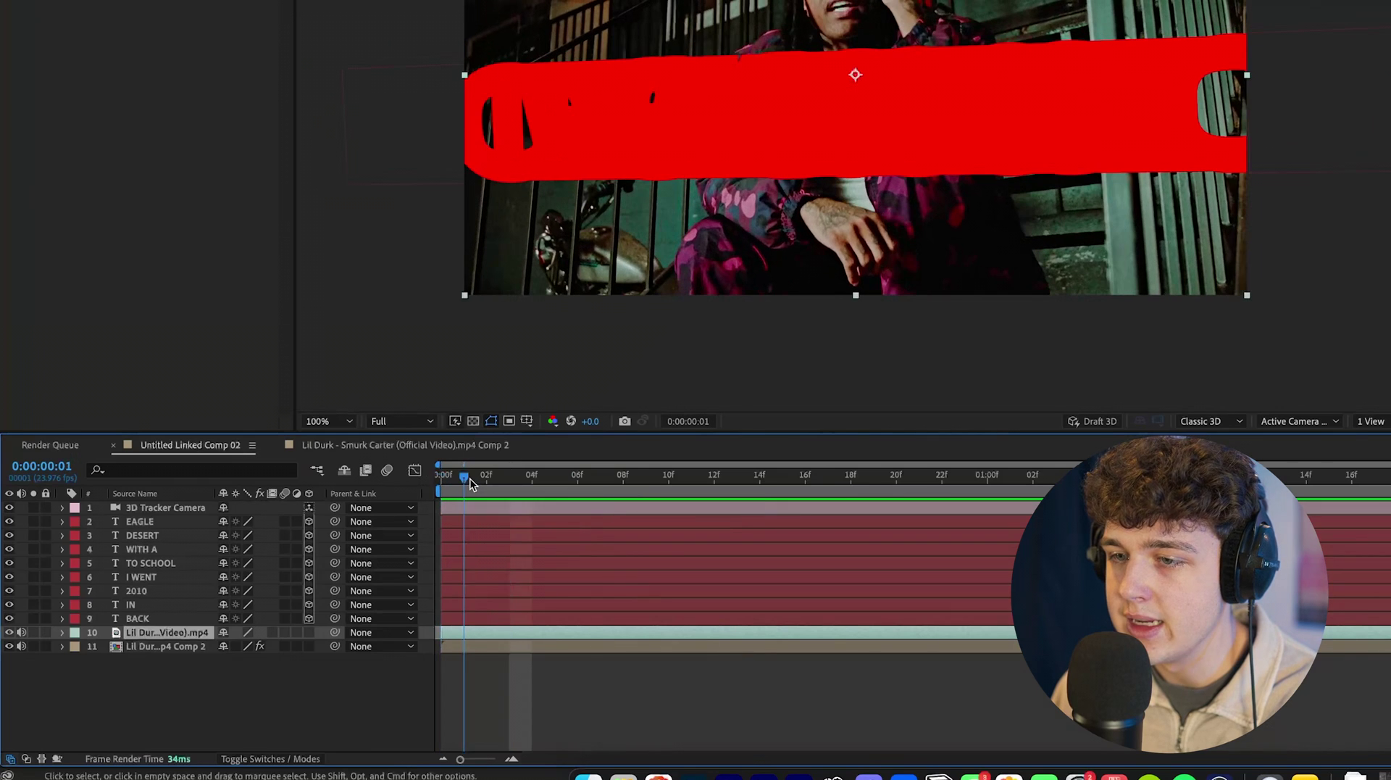
left_click(443, 604)
left_click_drag(458, 484, 442, 484)
key("space")
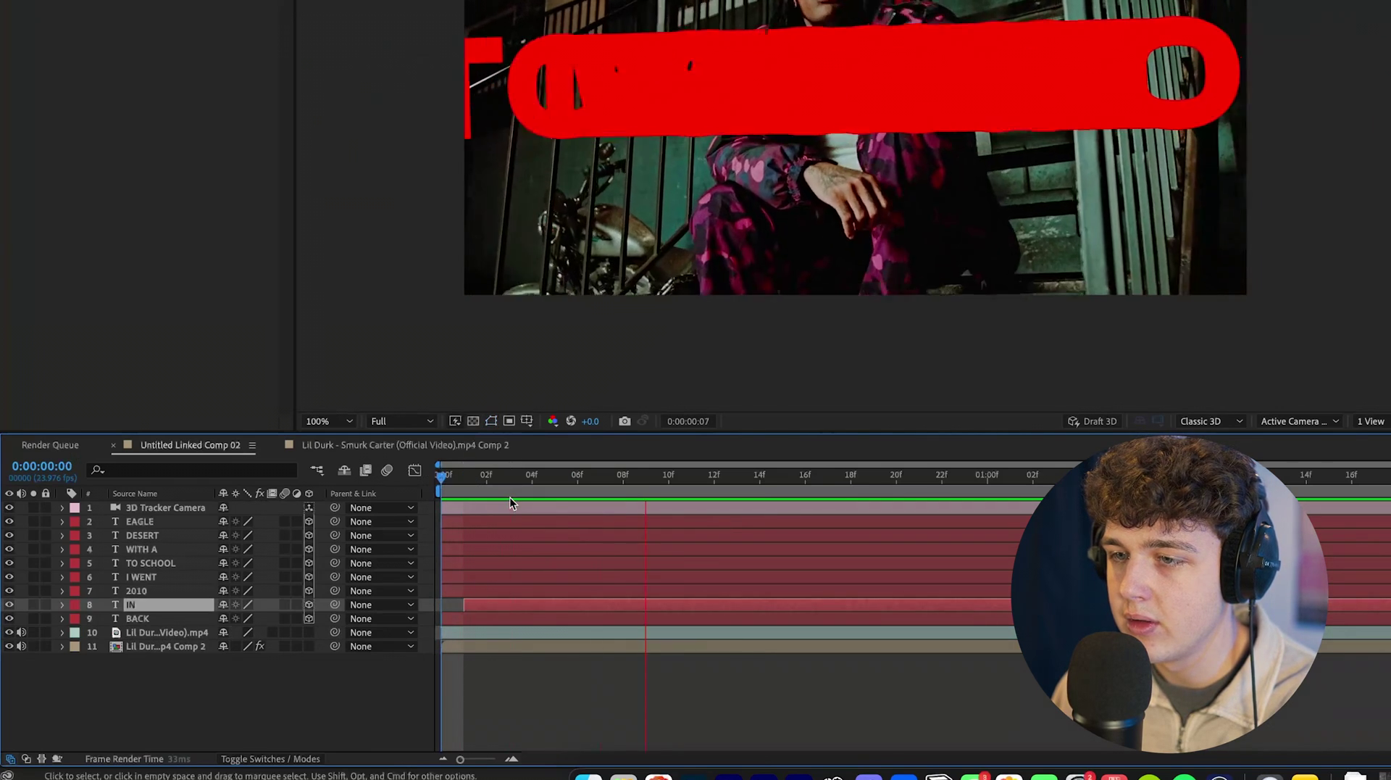
left_click(532, 483)
left_click(447, 591)
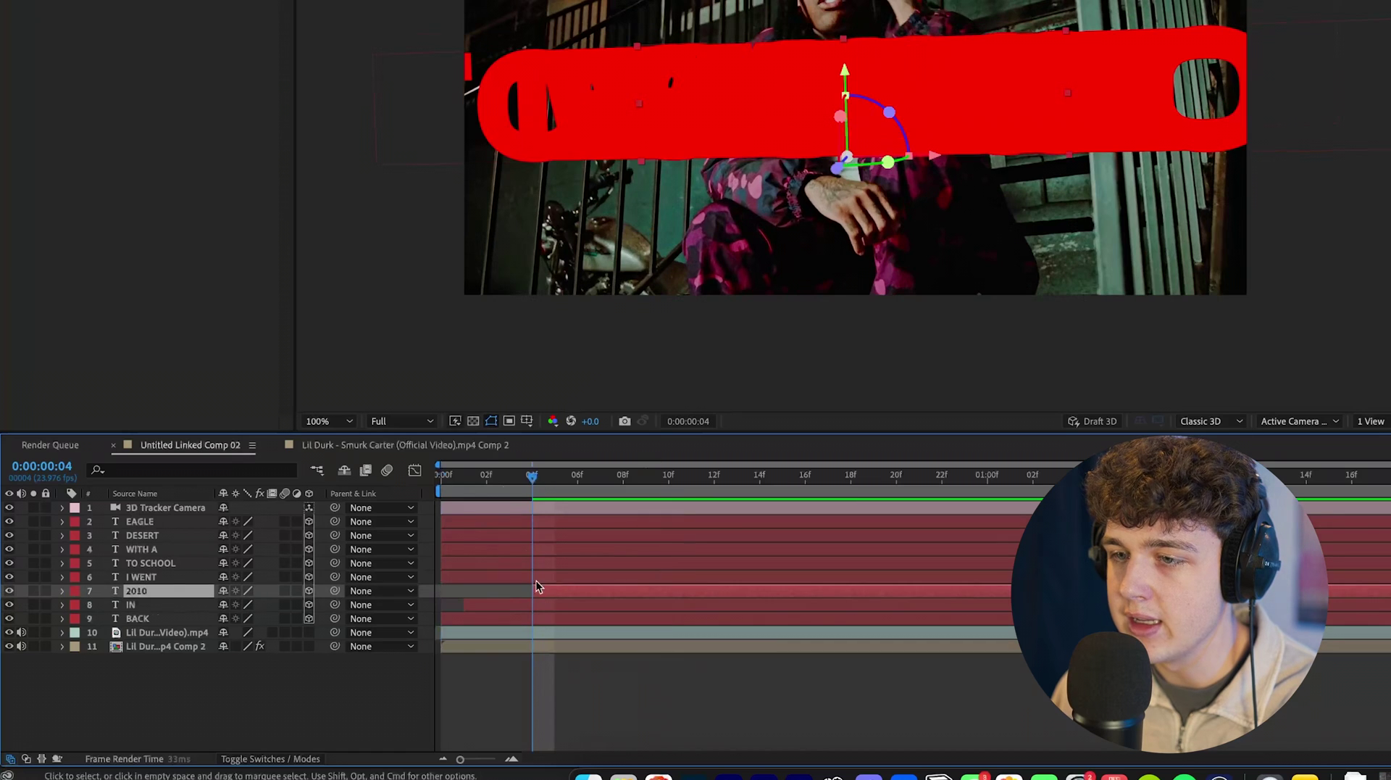
- Trim the I WENT layer to start at 0:00:00:16 and stagger the TO SCHOOL, WITH A, DESERT and EAGLE layer starts after it
key("space")
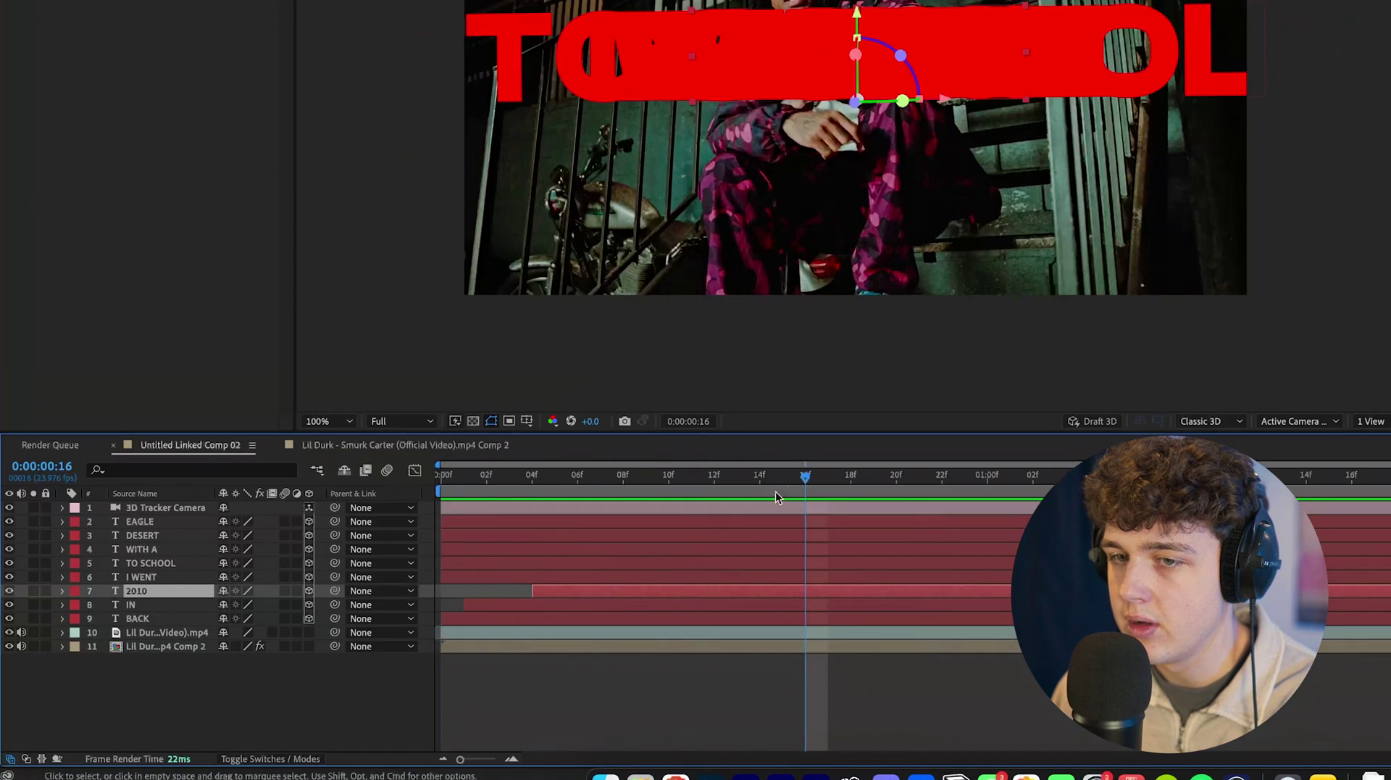
left_click(446, 577)
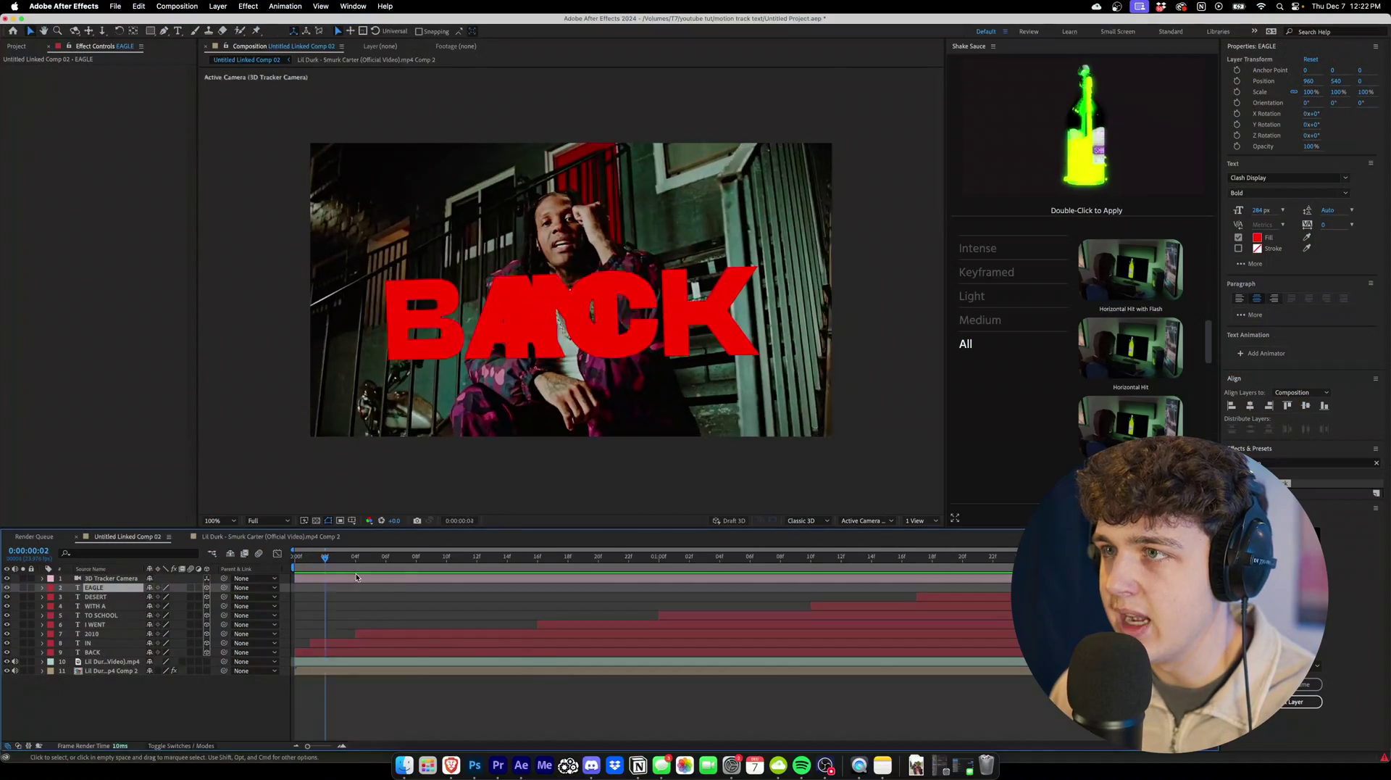
left_click_drag(356, 577, 284, 589)
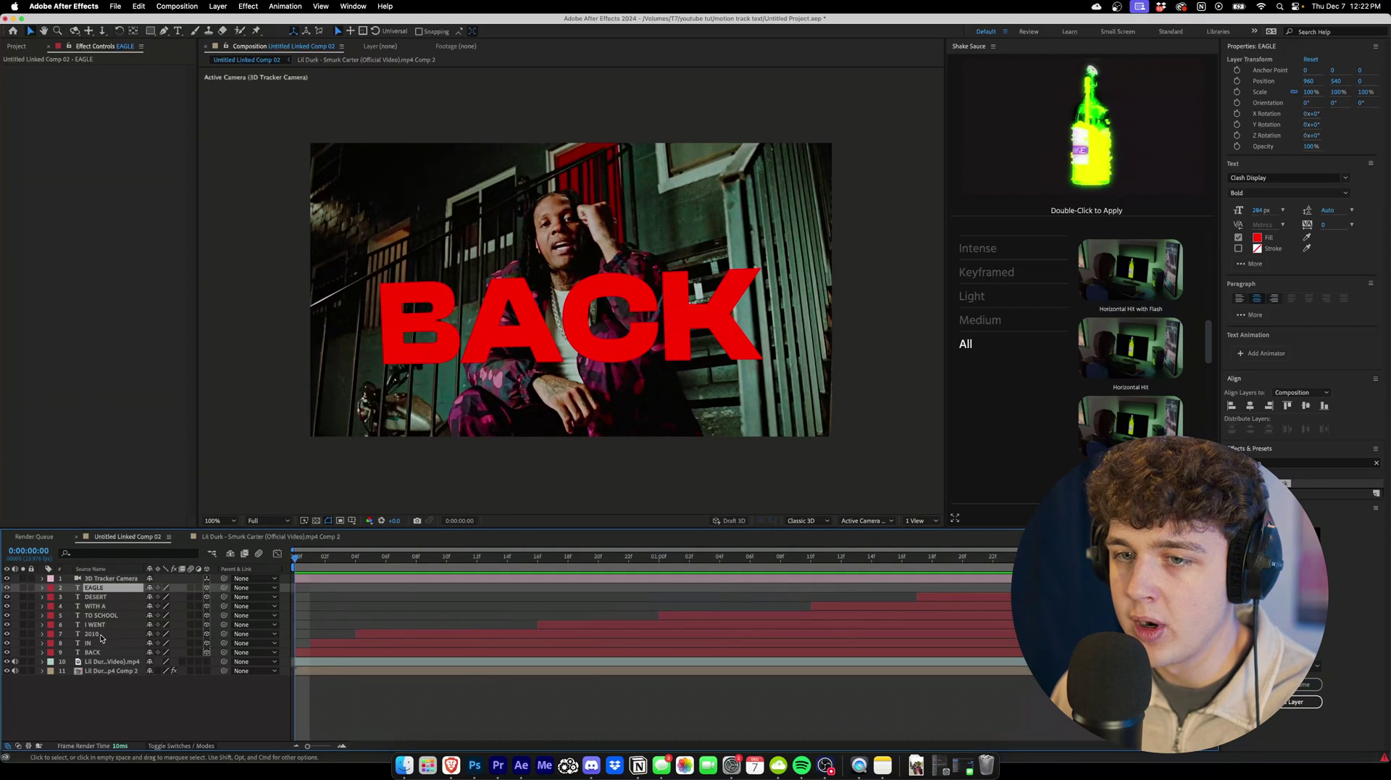
- Scale the BACK text to 49% and place it in the upper left of the frame, beside the performer's head
left_click(94, 652)
left_click_drag(518, 289, 453, 195)
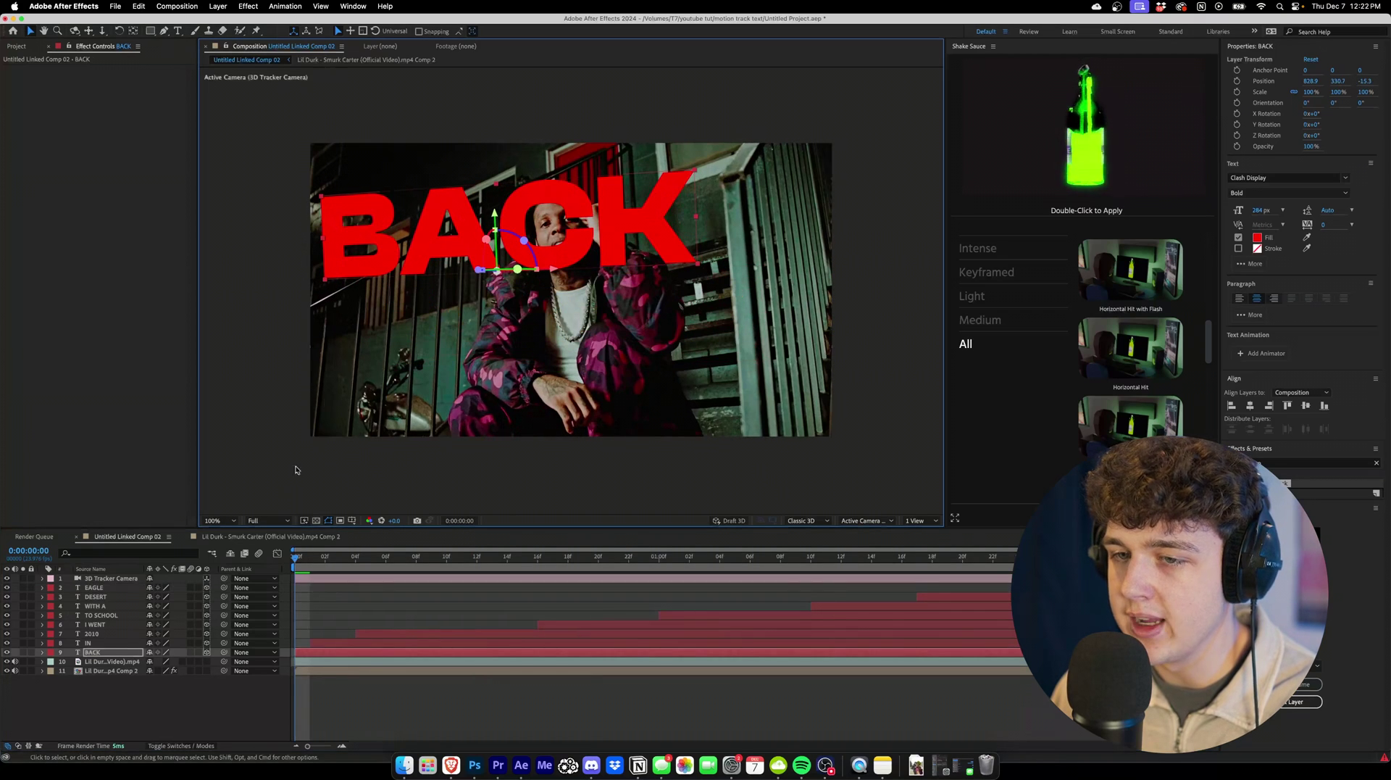
key("s")
left_click_drag(161, 661, 120, 661)
left_click_drag(547, 241, 464, 181)
- At 0:00:00:02, move the IN text directly beneath BACK, to the left of the performer
left_click(325, 558)
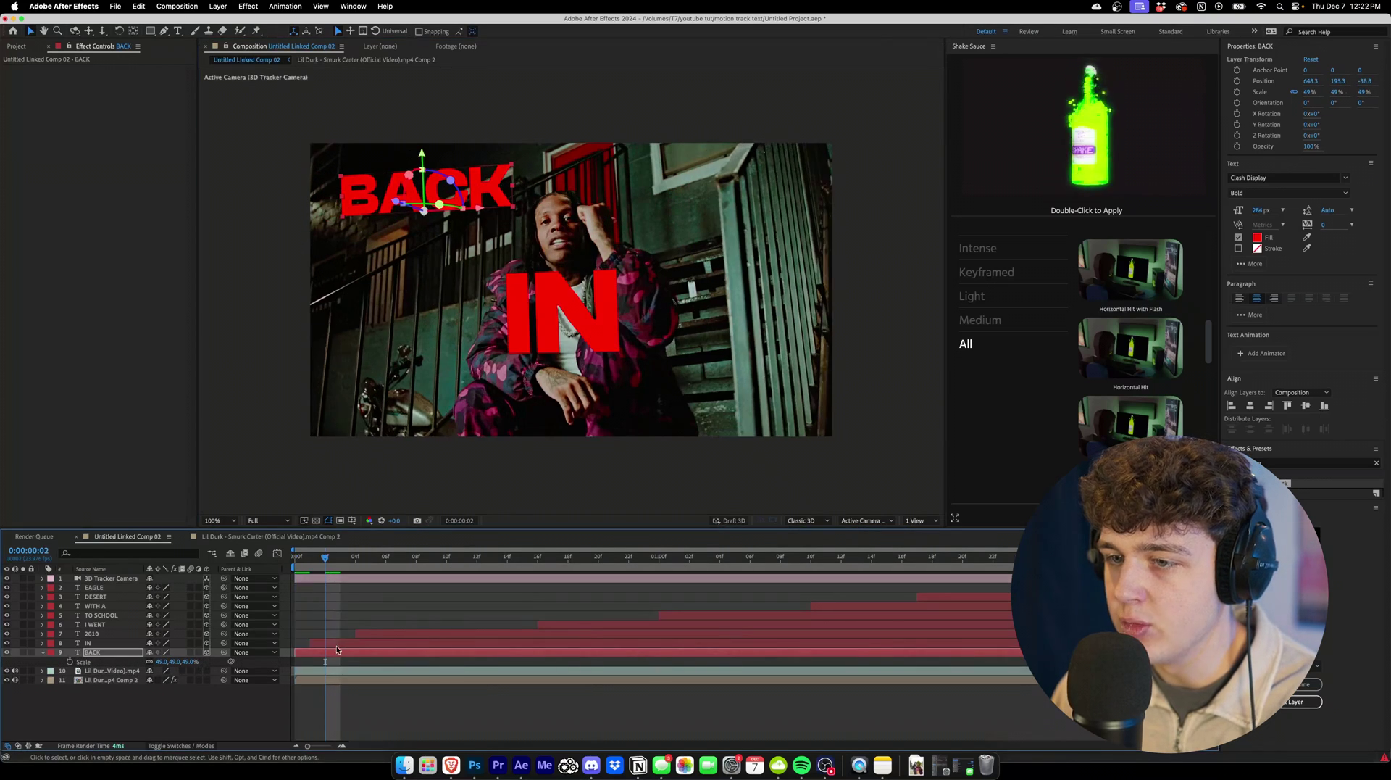
left_click(326, 643)
key("s")
left_click_drag(570, 303, 409, 261)
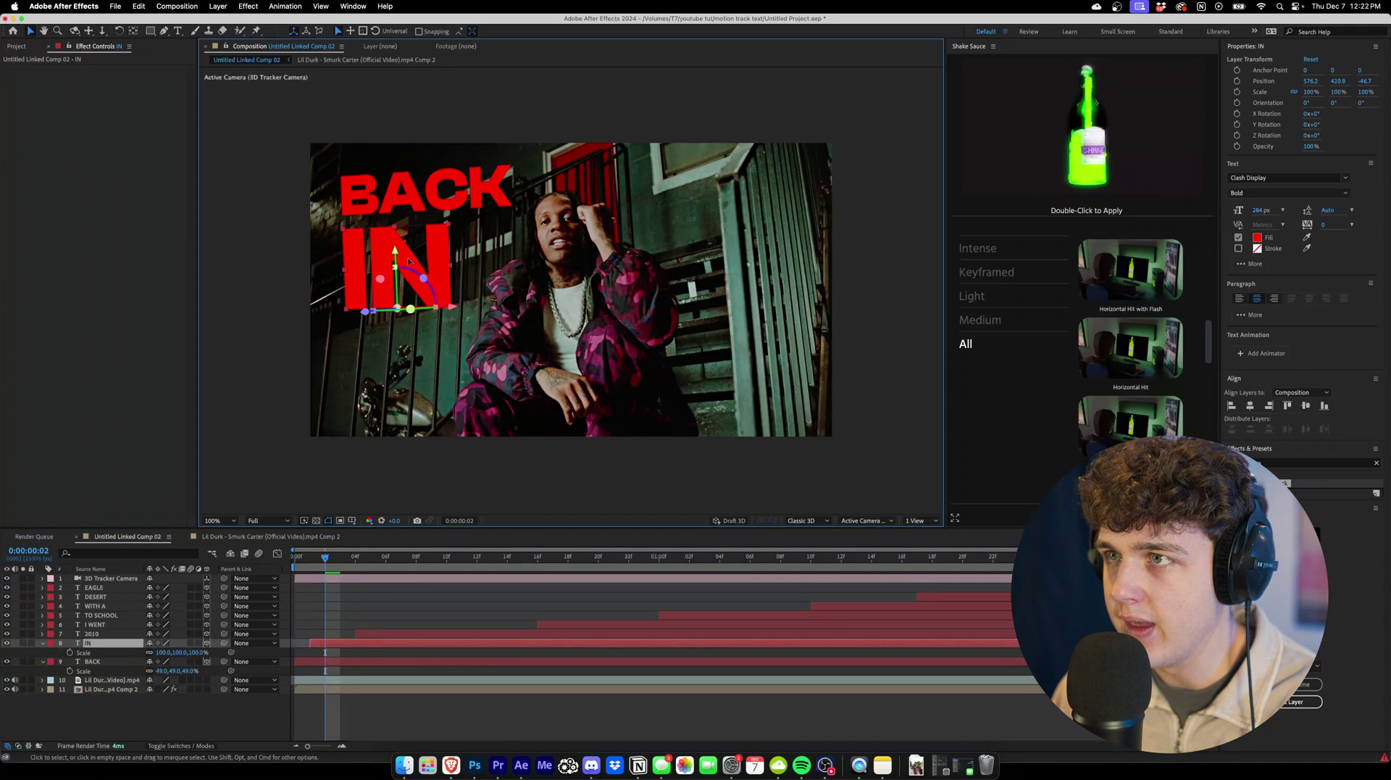
- At 0:00:00:08, scale the 2010 text to 72% and place it beneath IN
left_click(415, 635)
left_click(416, 573)
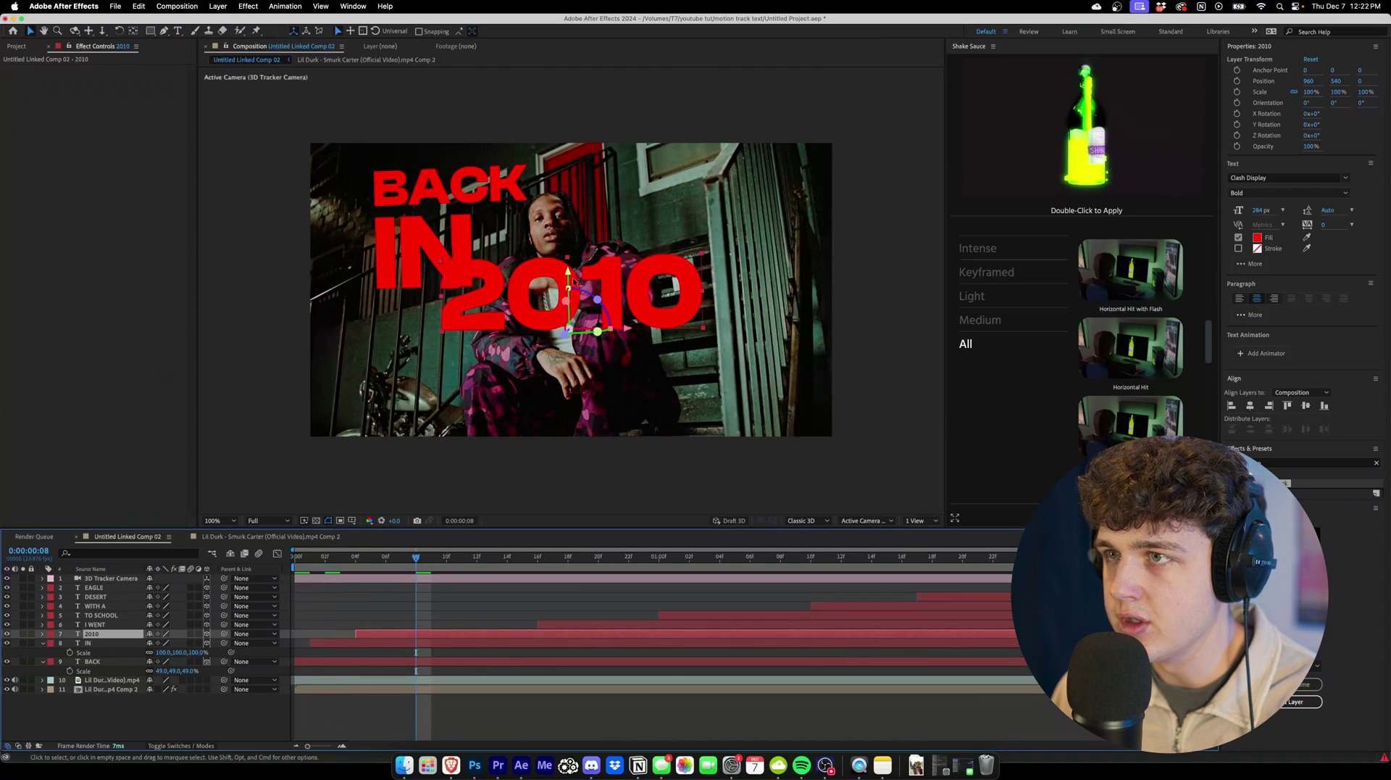
key("s")
left_click_drag(168, 644, 152, 644)
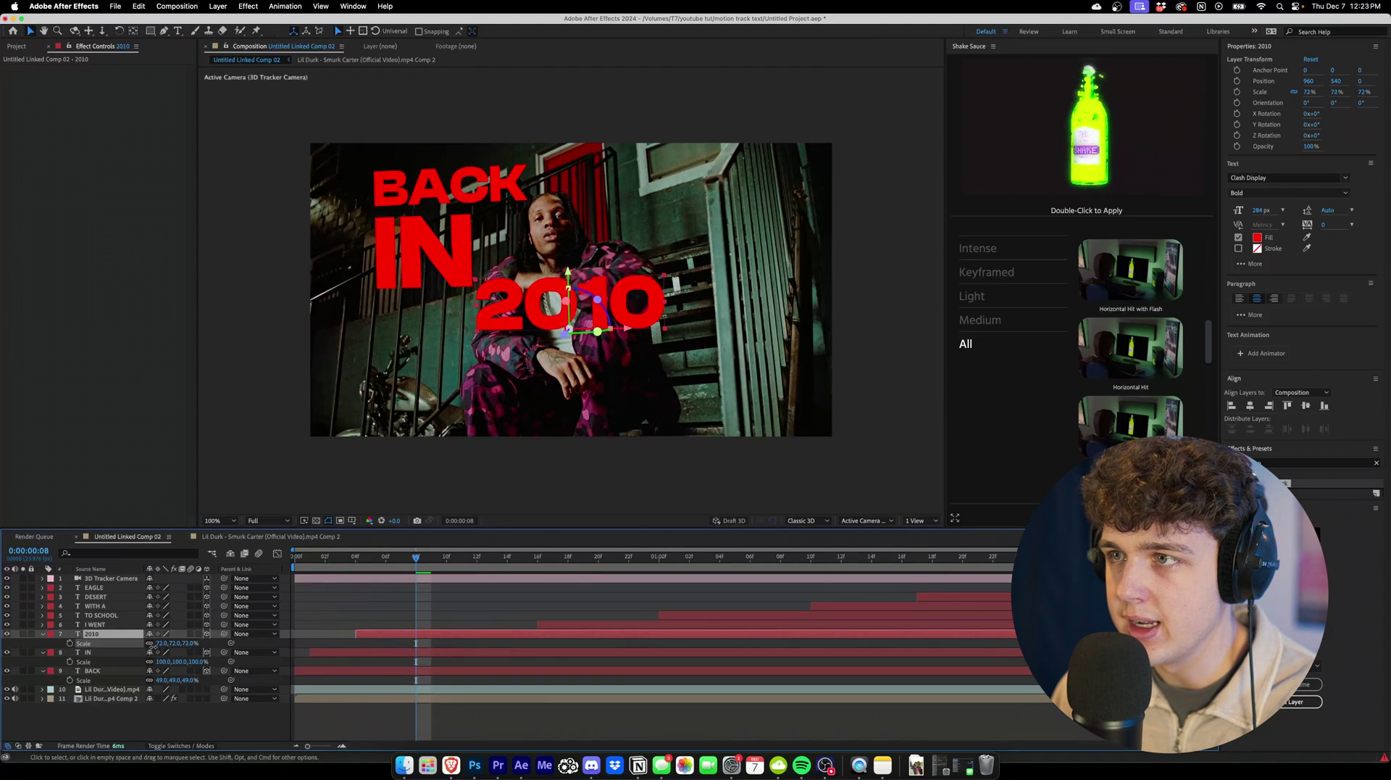
left_click_drag(548, 328, 392, 351)
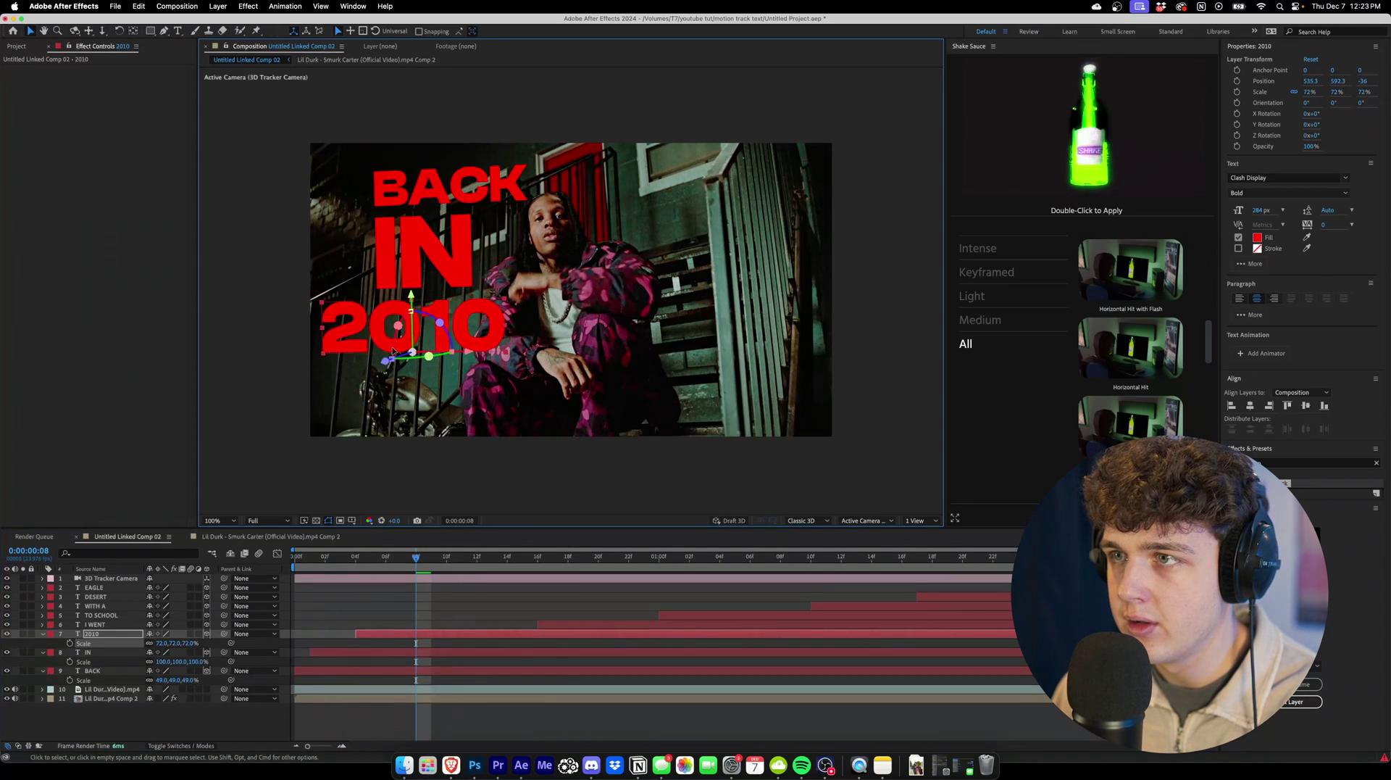
- At 0:00:00:19, scale the I WENT text to 65% and place it just beneath 2010
key("space")
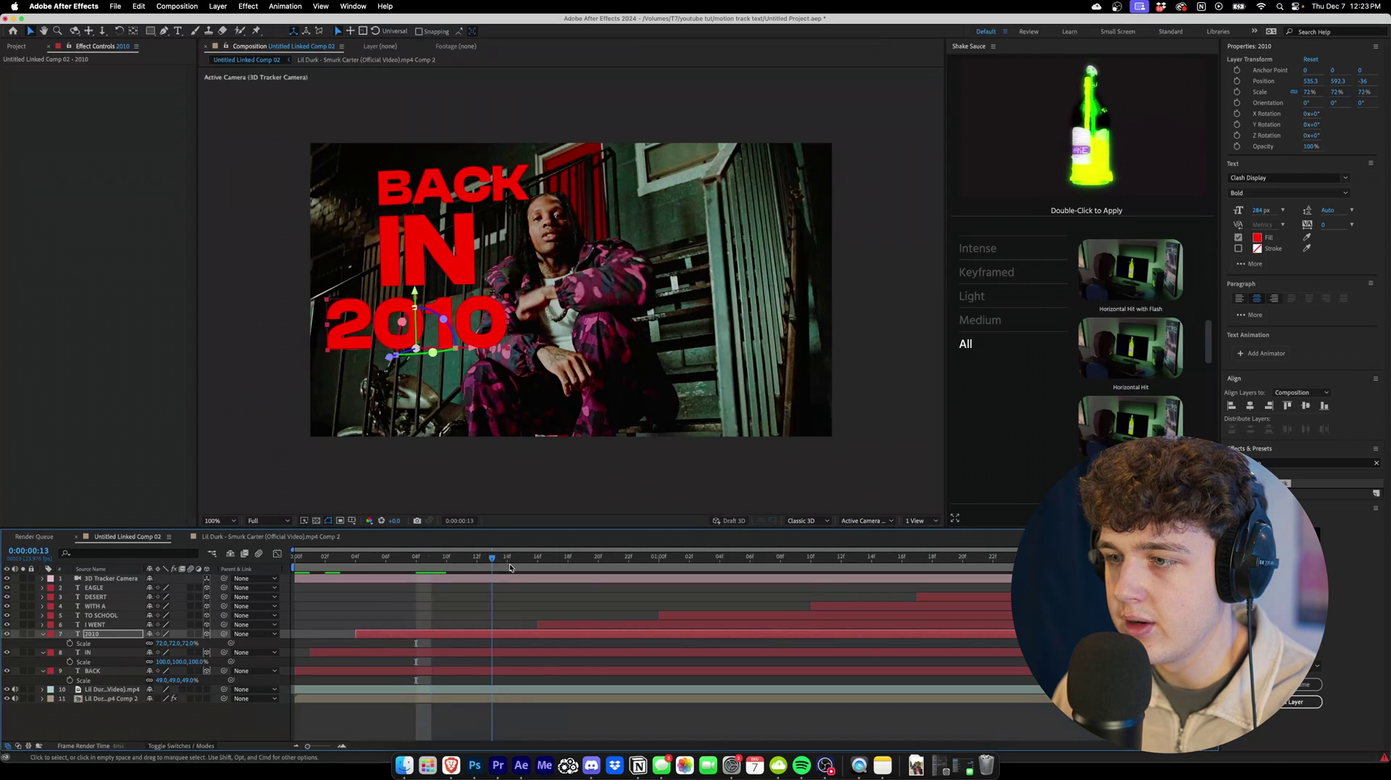
key("space")
left_click(545, 252)
key("s")
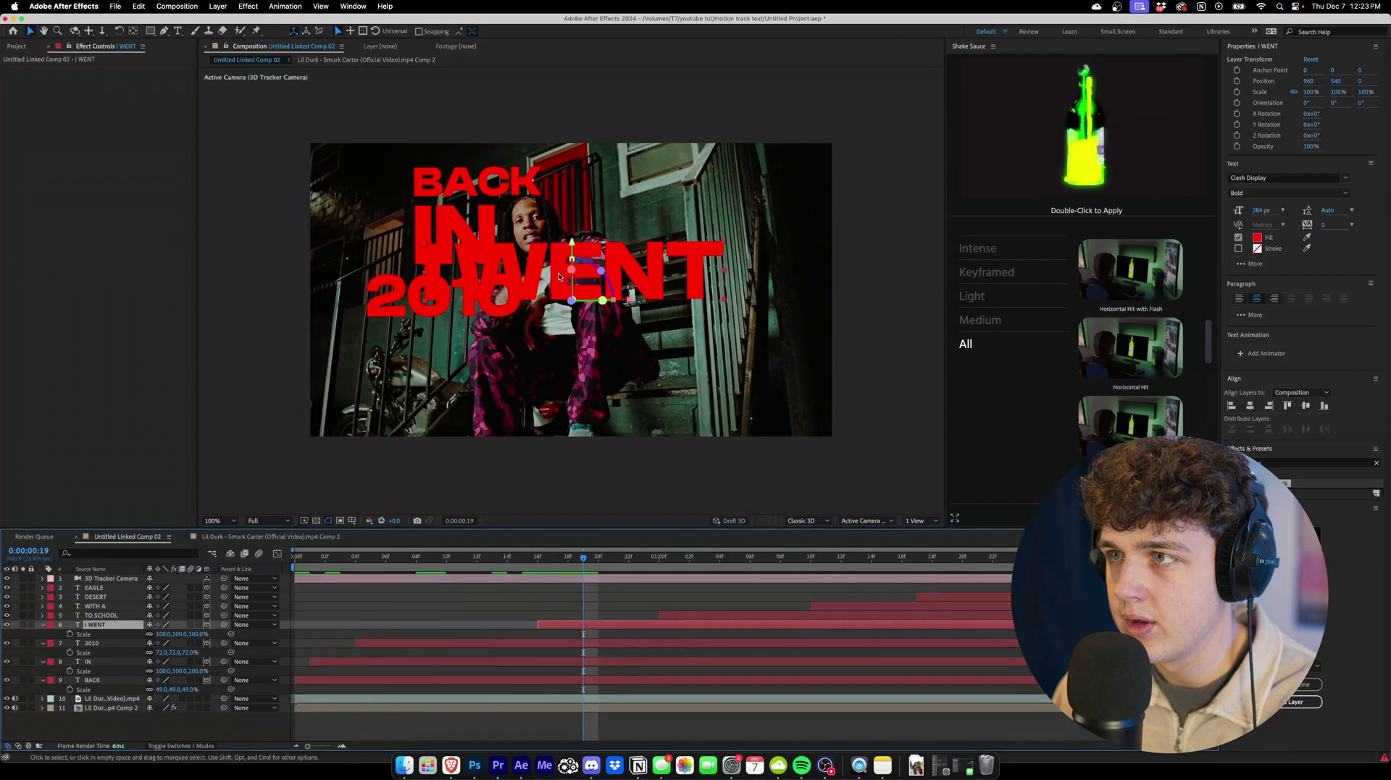
left_click_drag(559, 276, 471, 368)
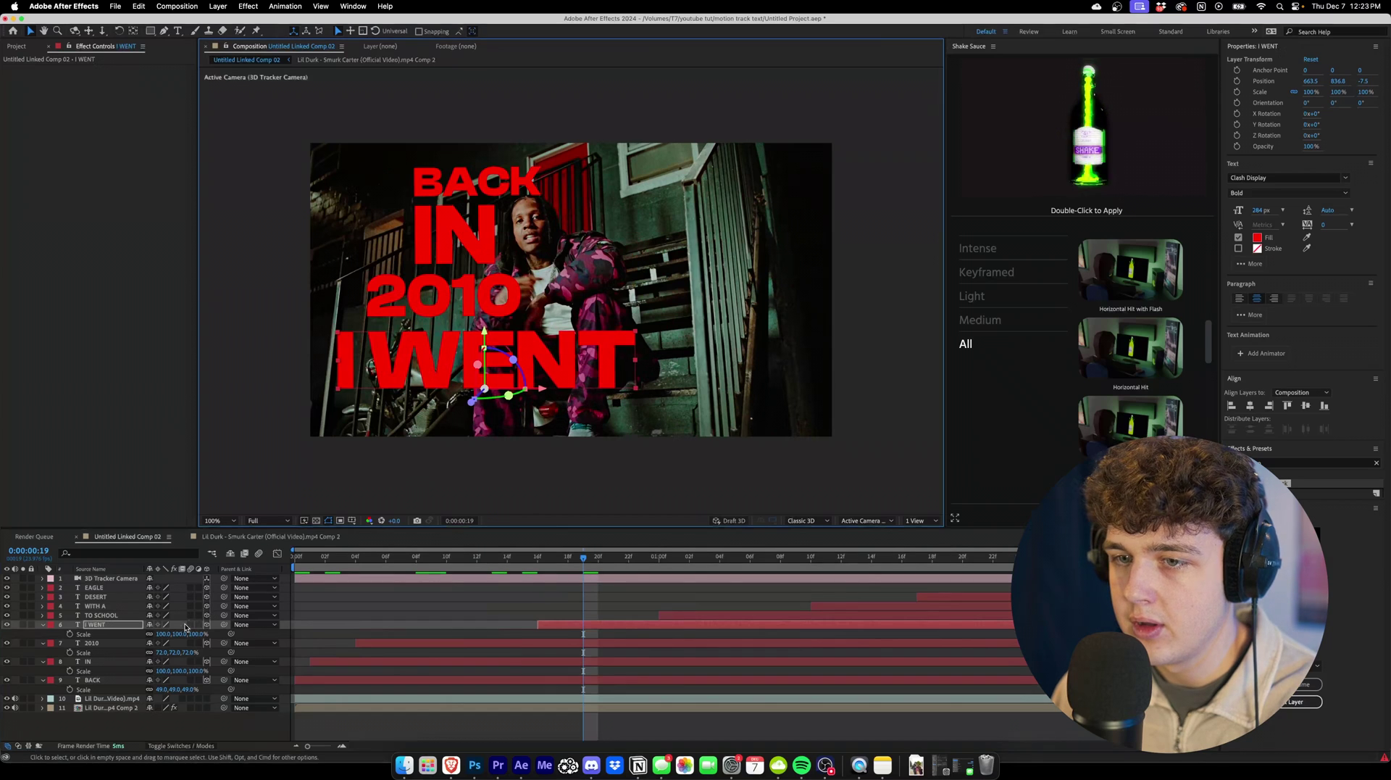
left_click_drag(165, 633, 140, 633)
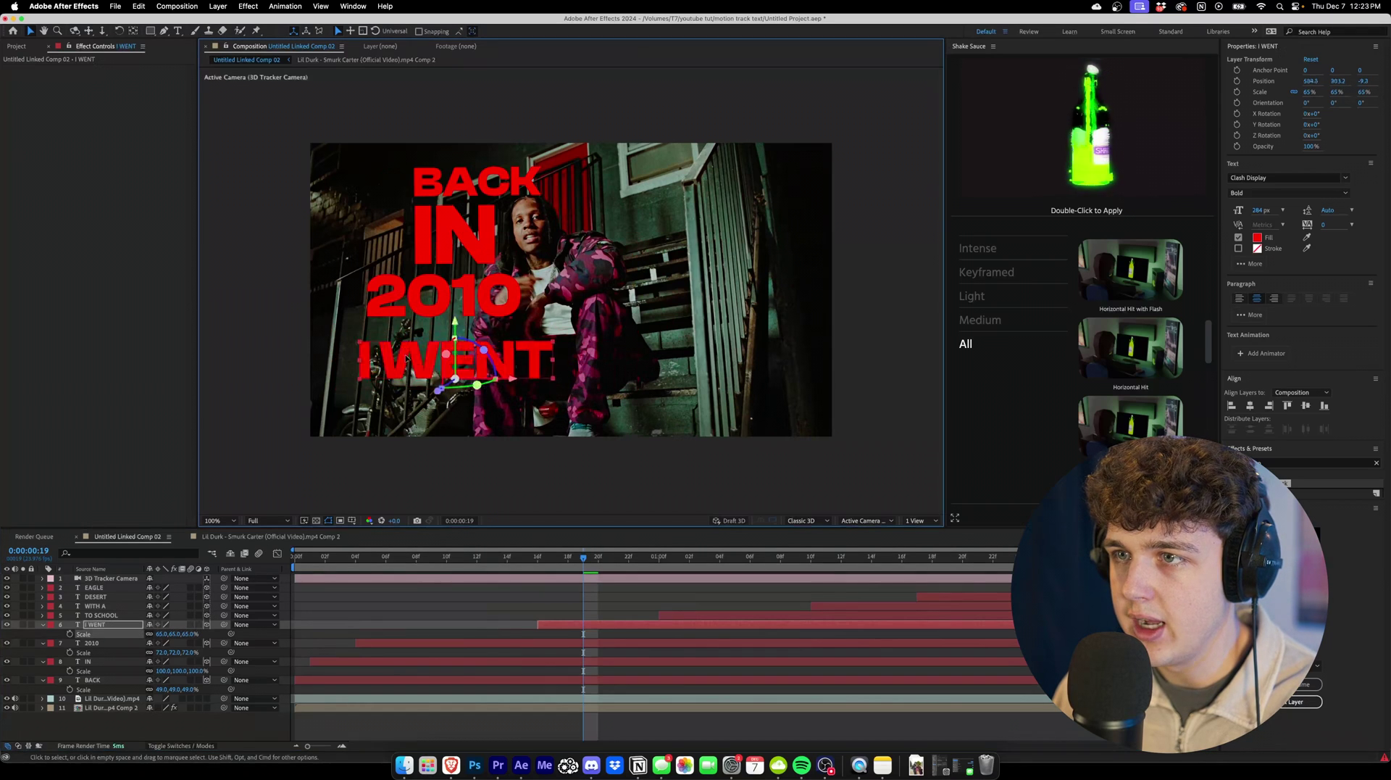
left_click_drag(417, 361, 386, 350)
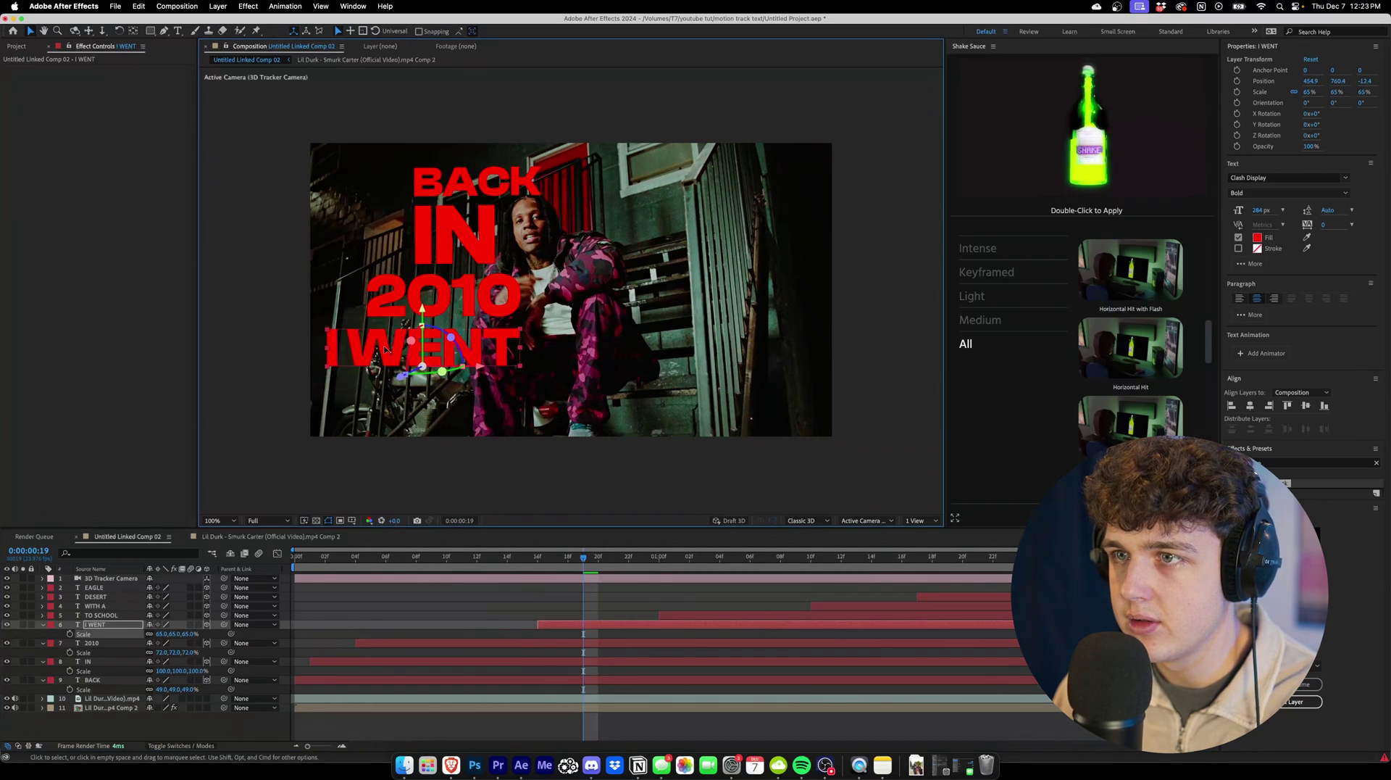
- Nudge the 2010, IN and BACK texts slightly left, raising BACK a little, to tidy the stack above I WENT
left_click_drag(445, 302, 424, 300)
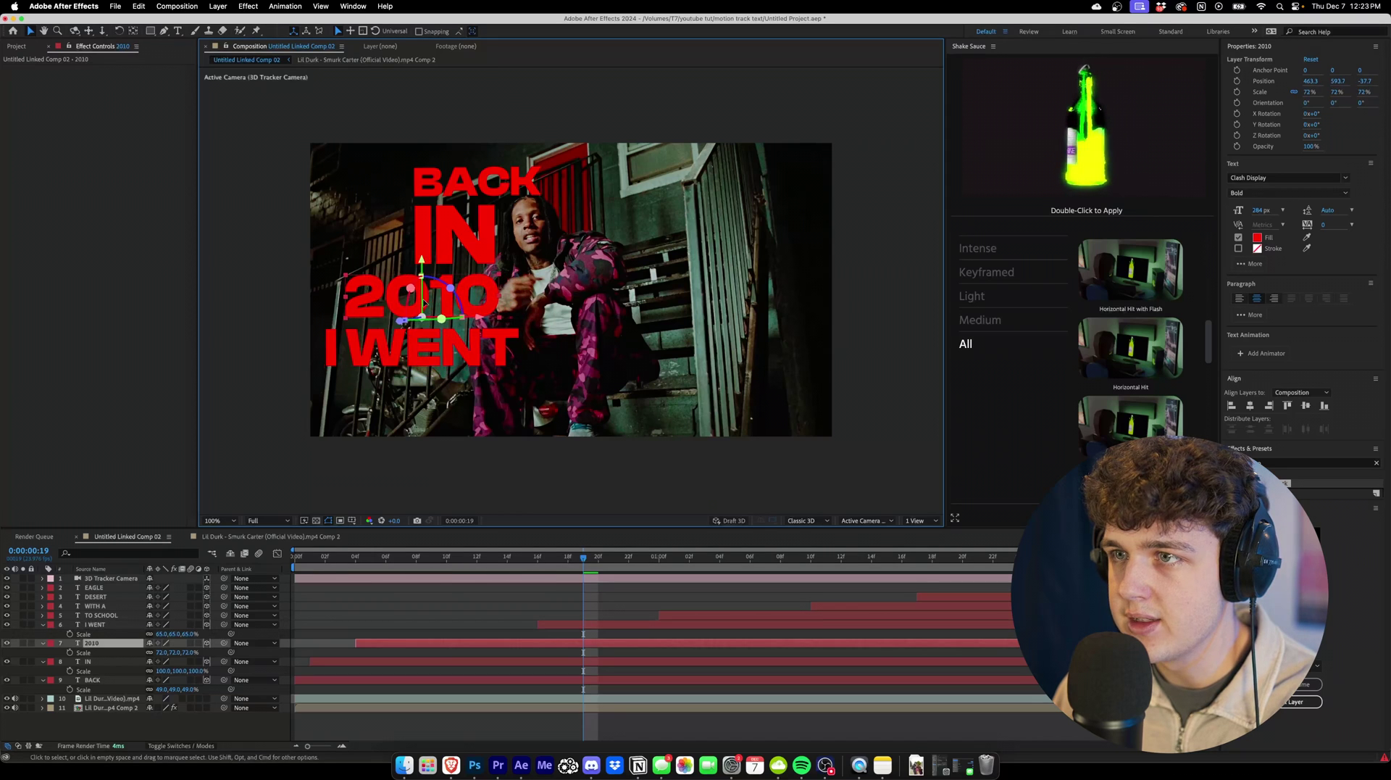
left_click_drag(453, 244, 440, 243)
left_click_drag(476, 192, 467, 186)
- At 0:00:01:04, scale the TO SCHOOL text to 73% and place it beneath I WENT, across the performer's legs
left_click_drag(596, 565, 721, 588)
left_click(721, 617)
key("s")
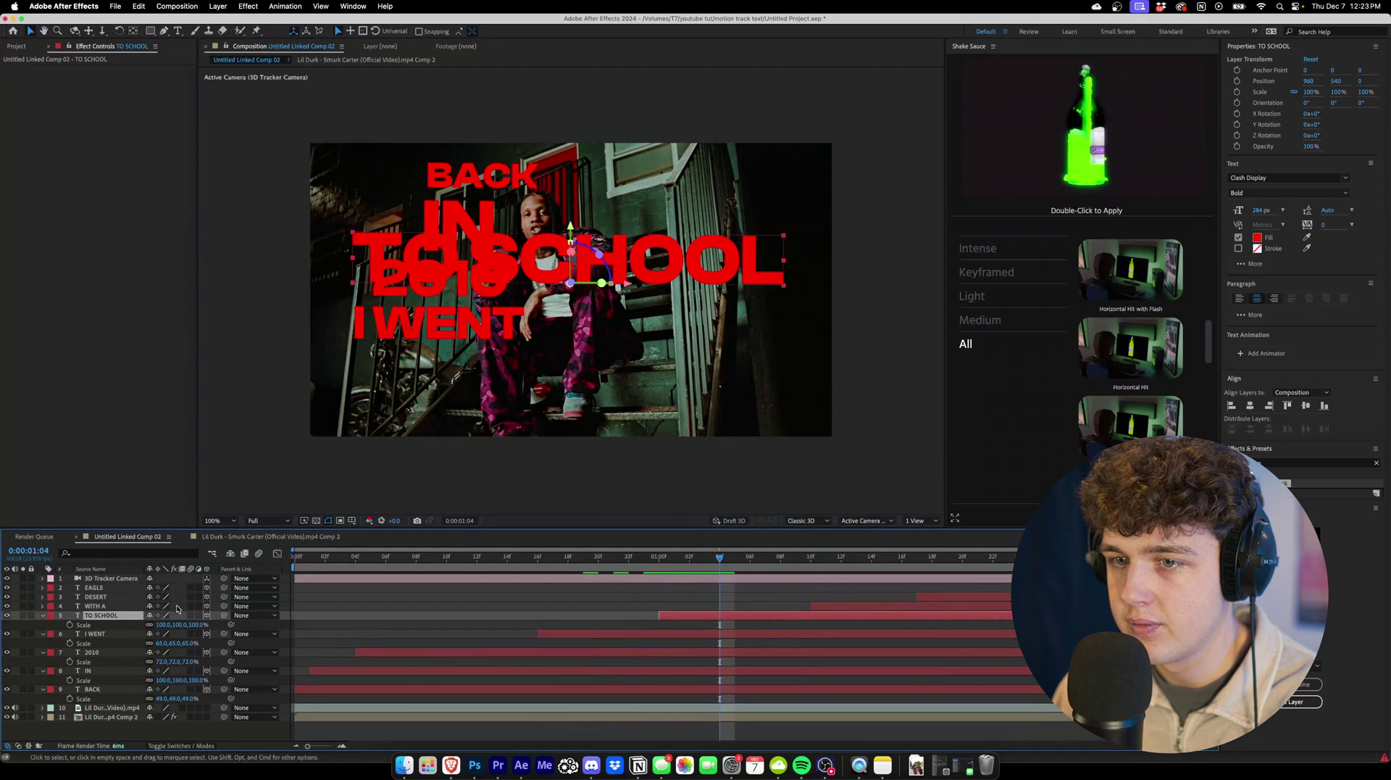
left_click_drag(162, 624, 143, 625)
left_click_drag(623, 270, 586, 383)
- At 0:00:01:13, scale the WITH A text to 73% and place it to the right of the performer's head, level with BACK
left_click(853, 555)
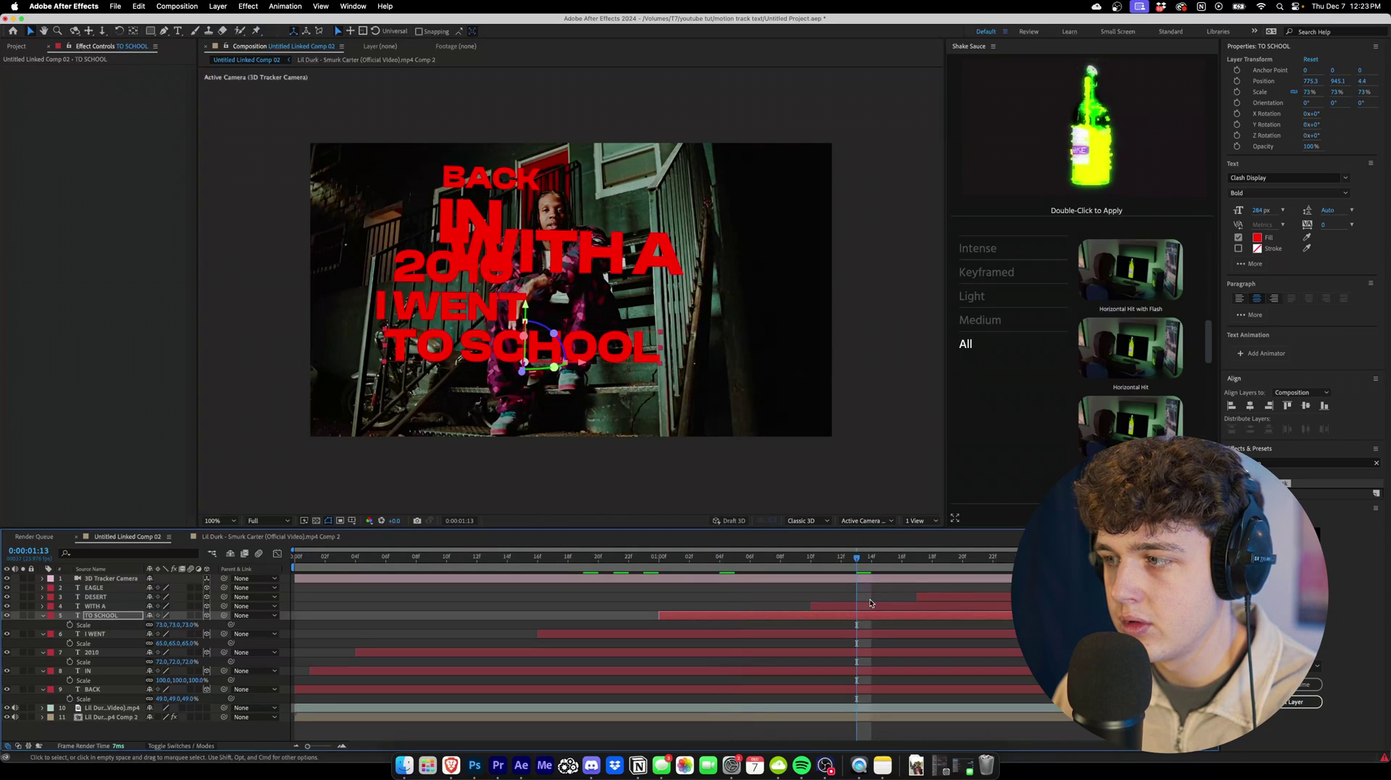
left_click(866, 605)
left_click_drag(624, 257, 721, 208)
key("s")
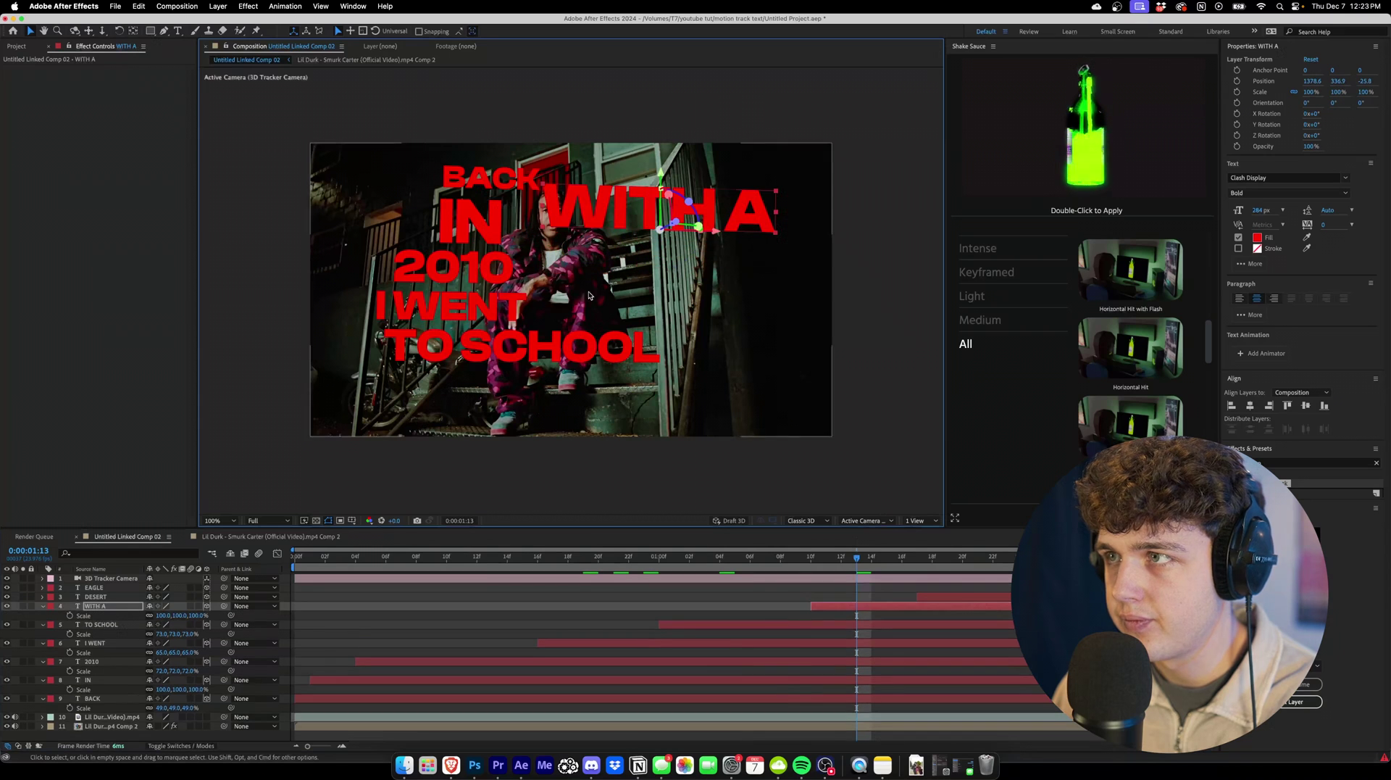
left_click_drag(162, 615, 142, 615)
left_click_drag(612, 216, 623, 193)
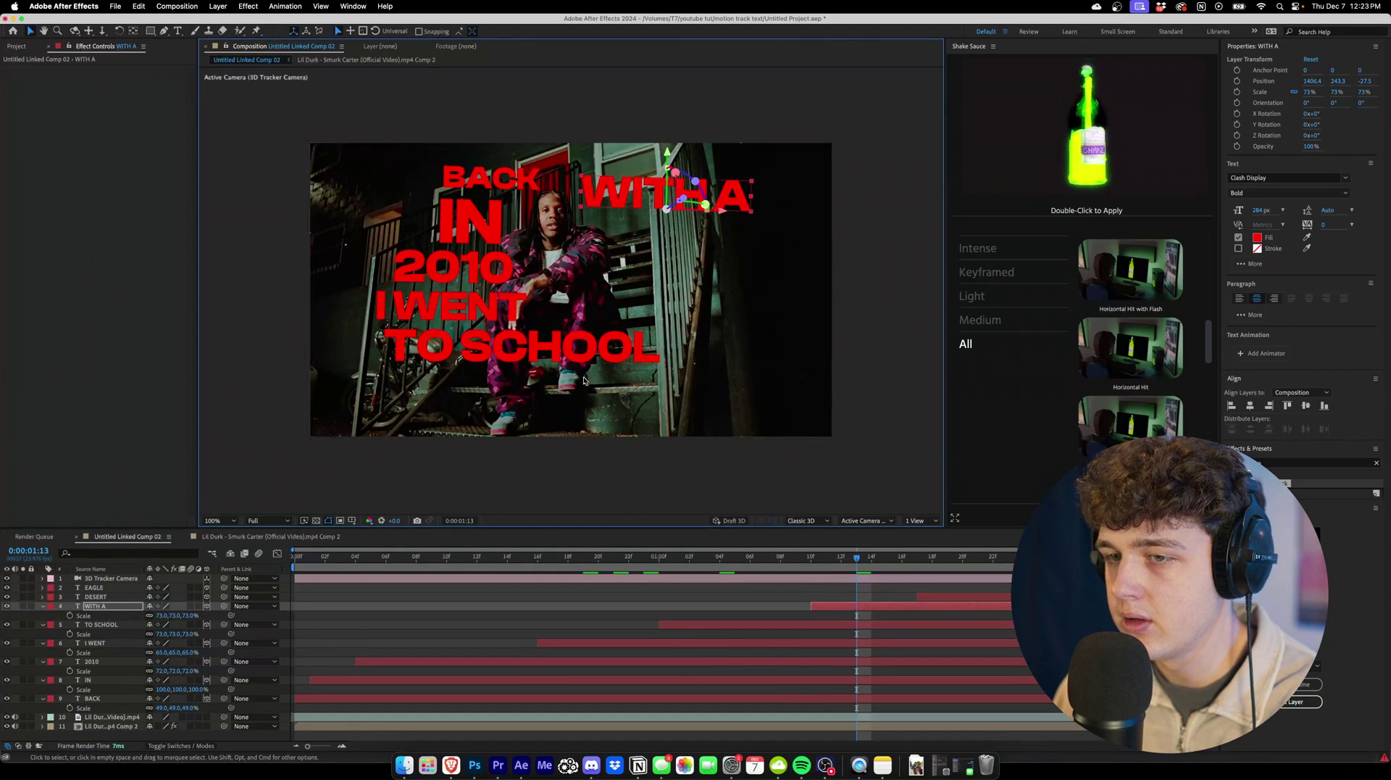
- At 0:00:02:05, scale the DESERT text to 86%, place it beneath WITH A, and place EAGLE directly beneath DESERT
key("space")
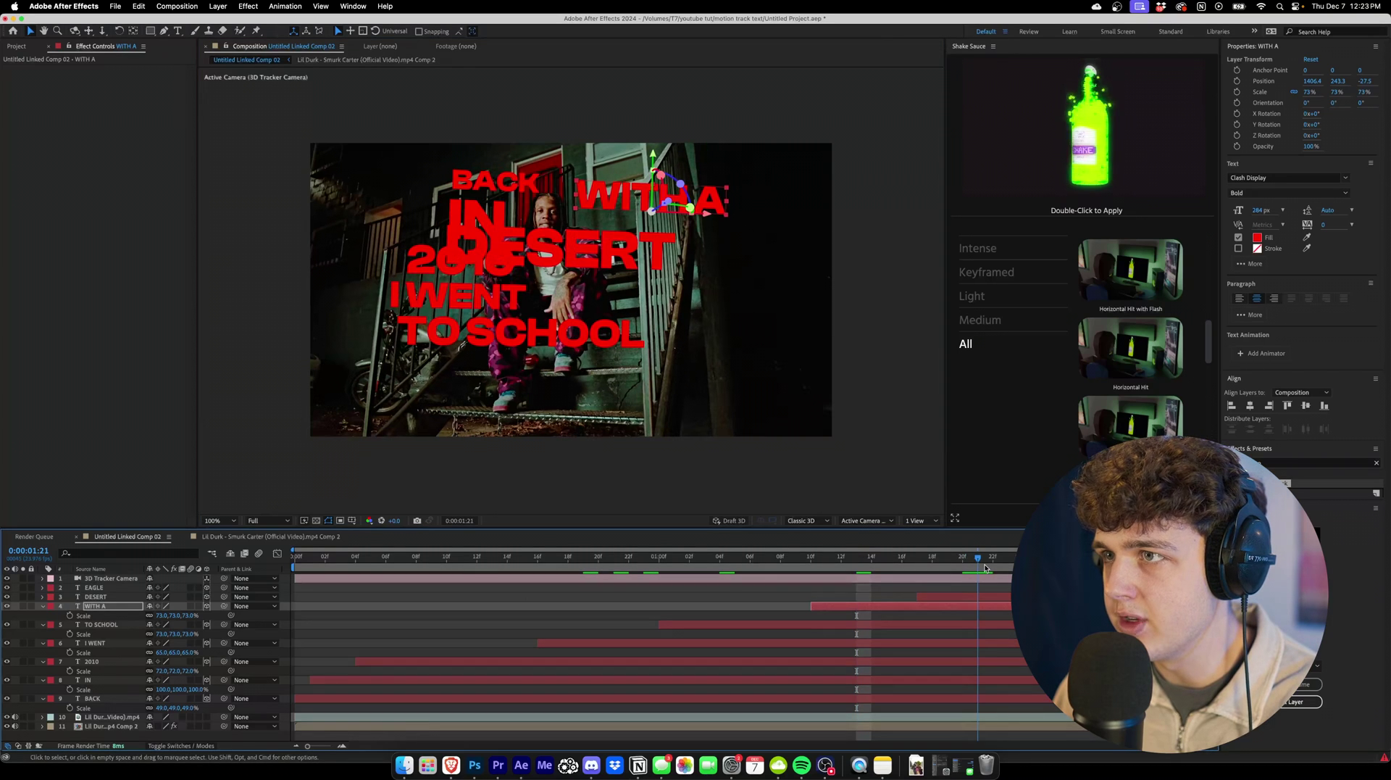
left_click(107, 597)
key("s")
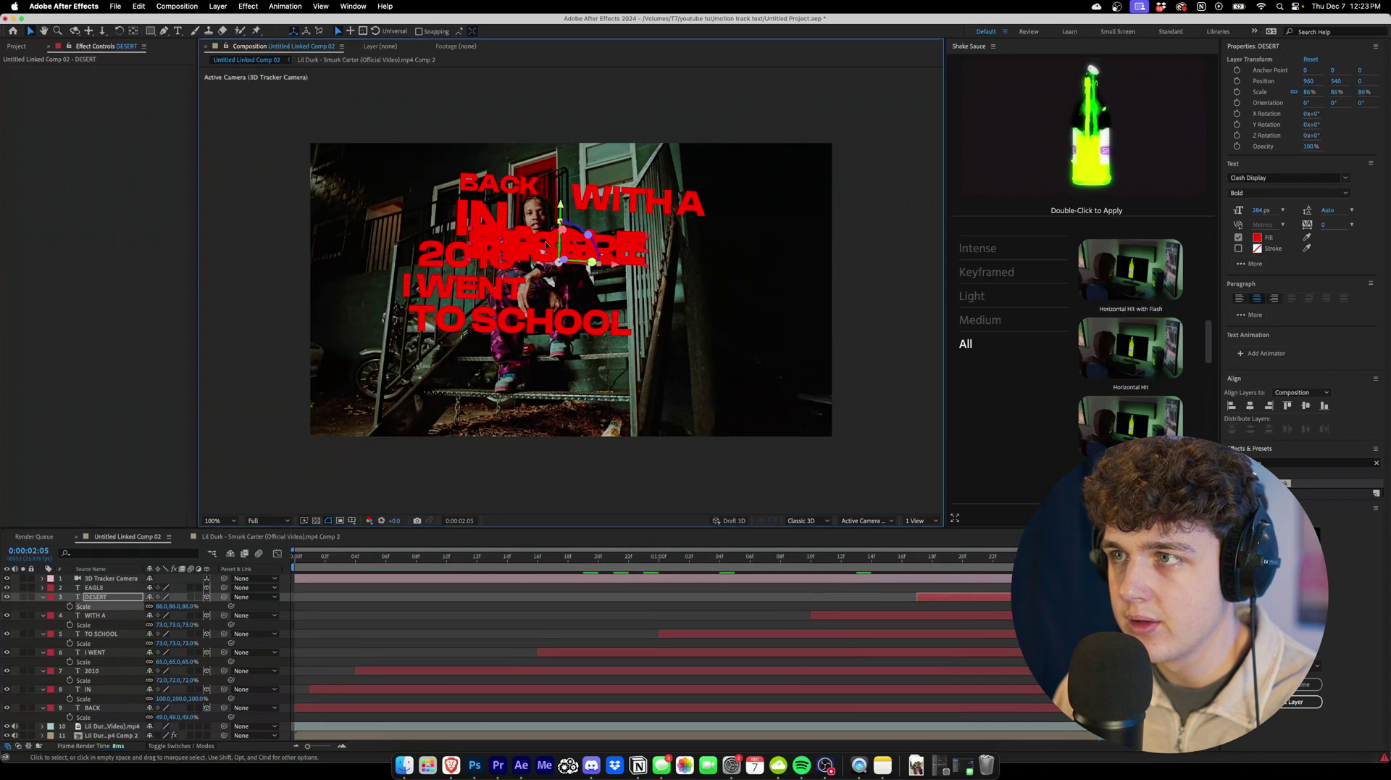
left_click_drag(549, 243, 670, 239)
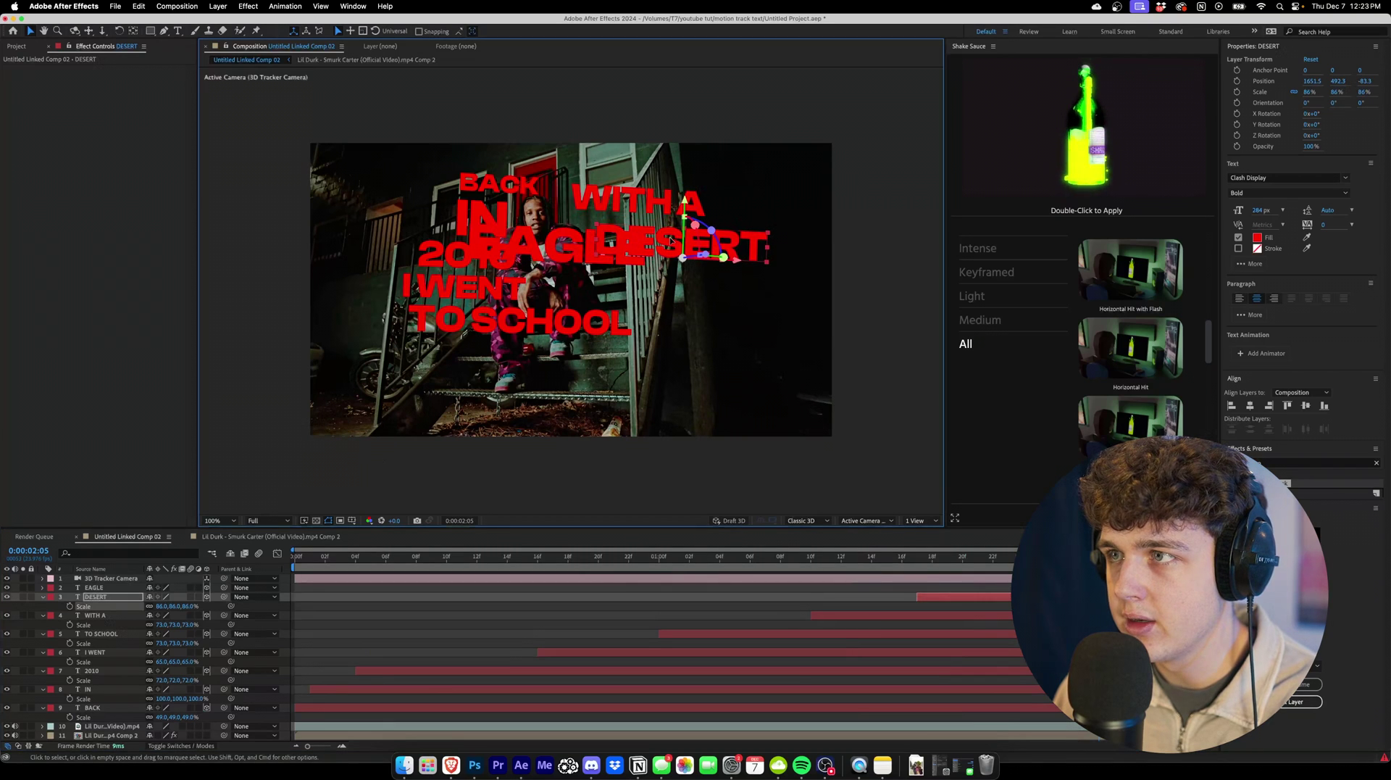
left_click(563, 255)
left_click_drag(561, 256, 756, 300)
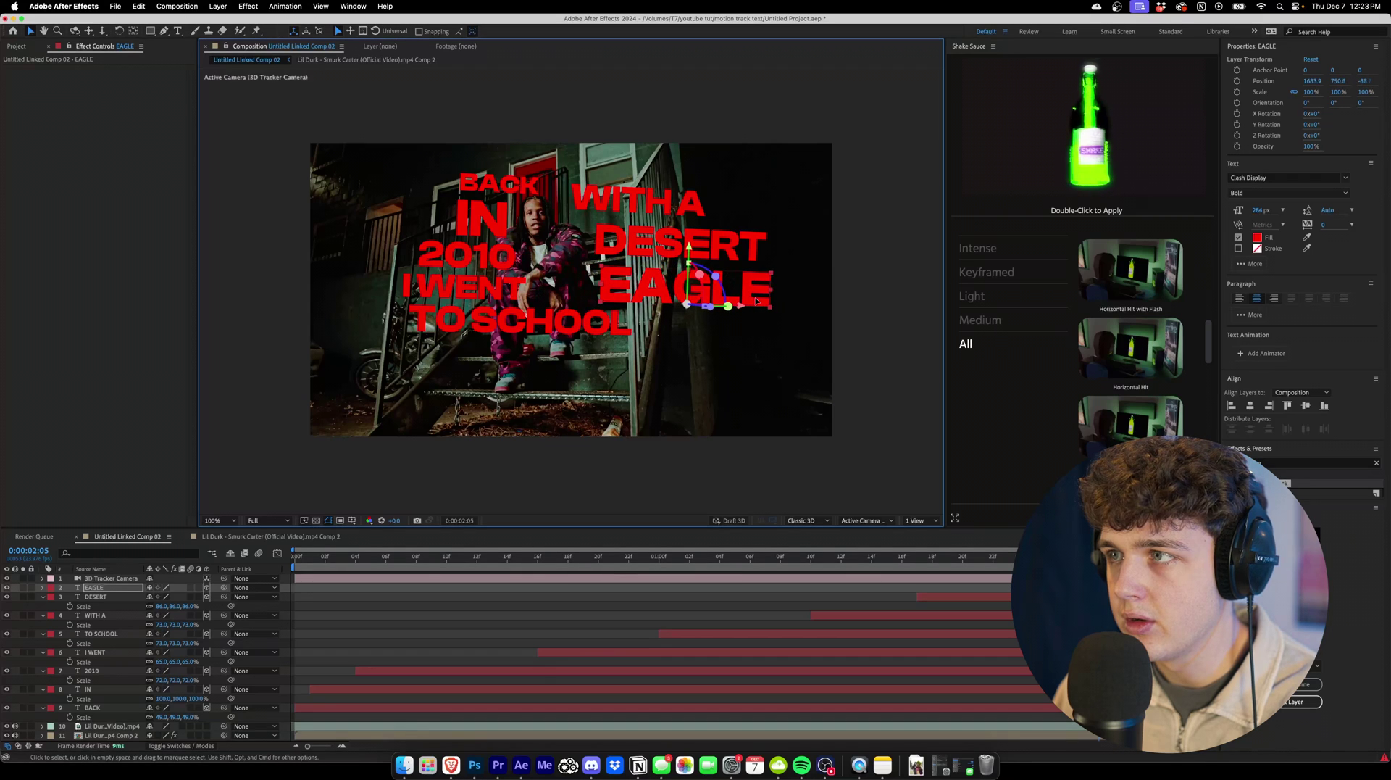
- Nudge the IN, 2010 and I WENT texts slightly left, away from the performer
left_click(502, 226)
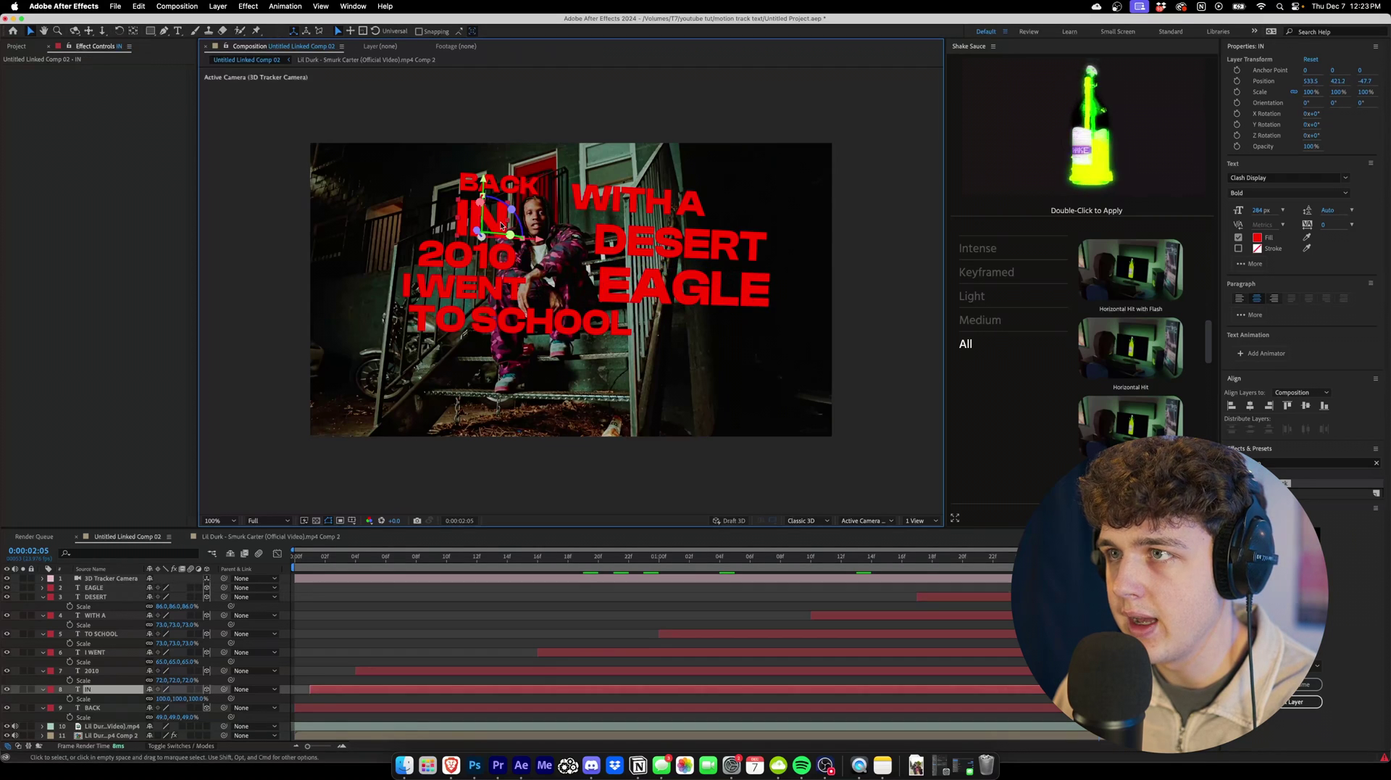
left_click(500, 266)
left_click_drag(492, 294, 471, 294)
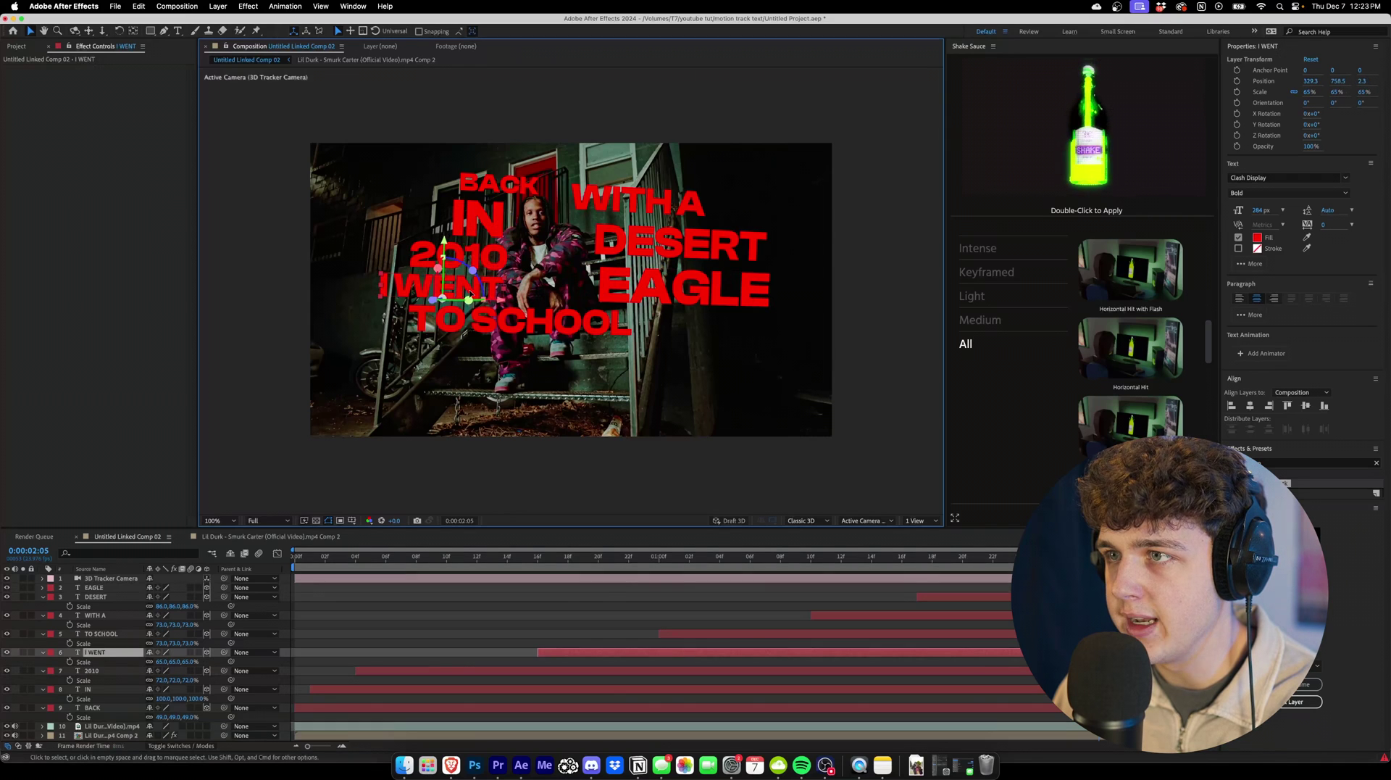
- Play back the sequence from the start, and at 0:00:02:02 shift BACK, IN, 2010 and I WENT a little further left
left_click(301, 552)
key("space")
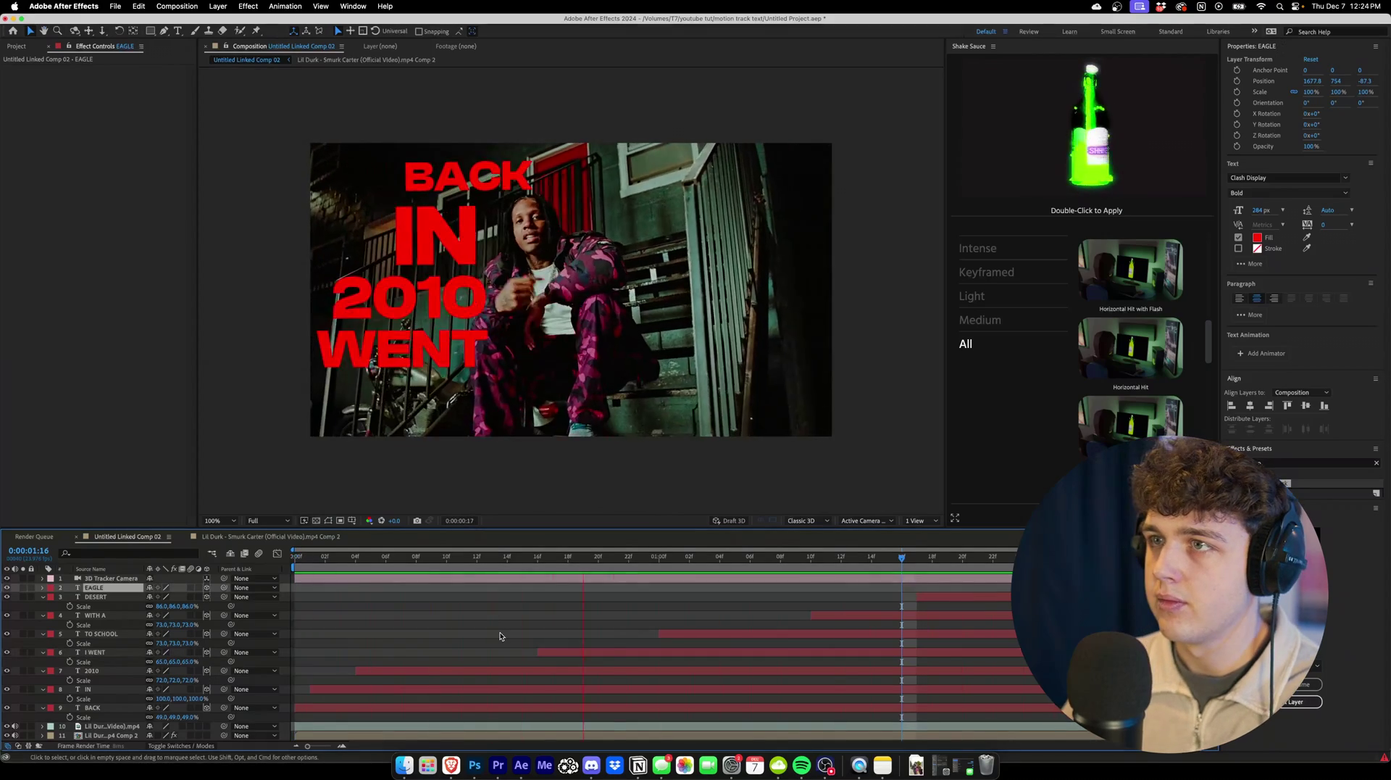
key("space")
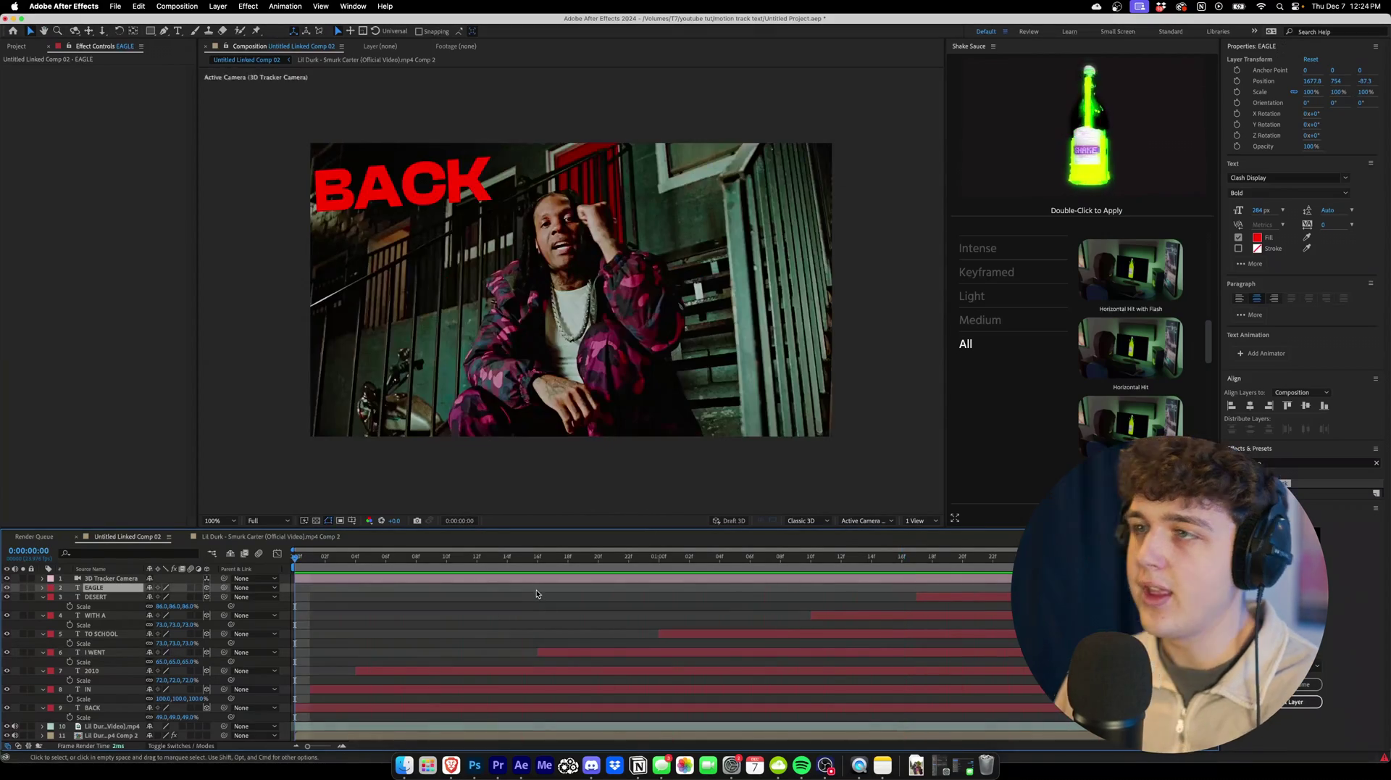
key("space")
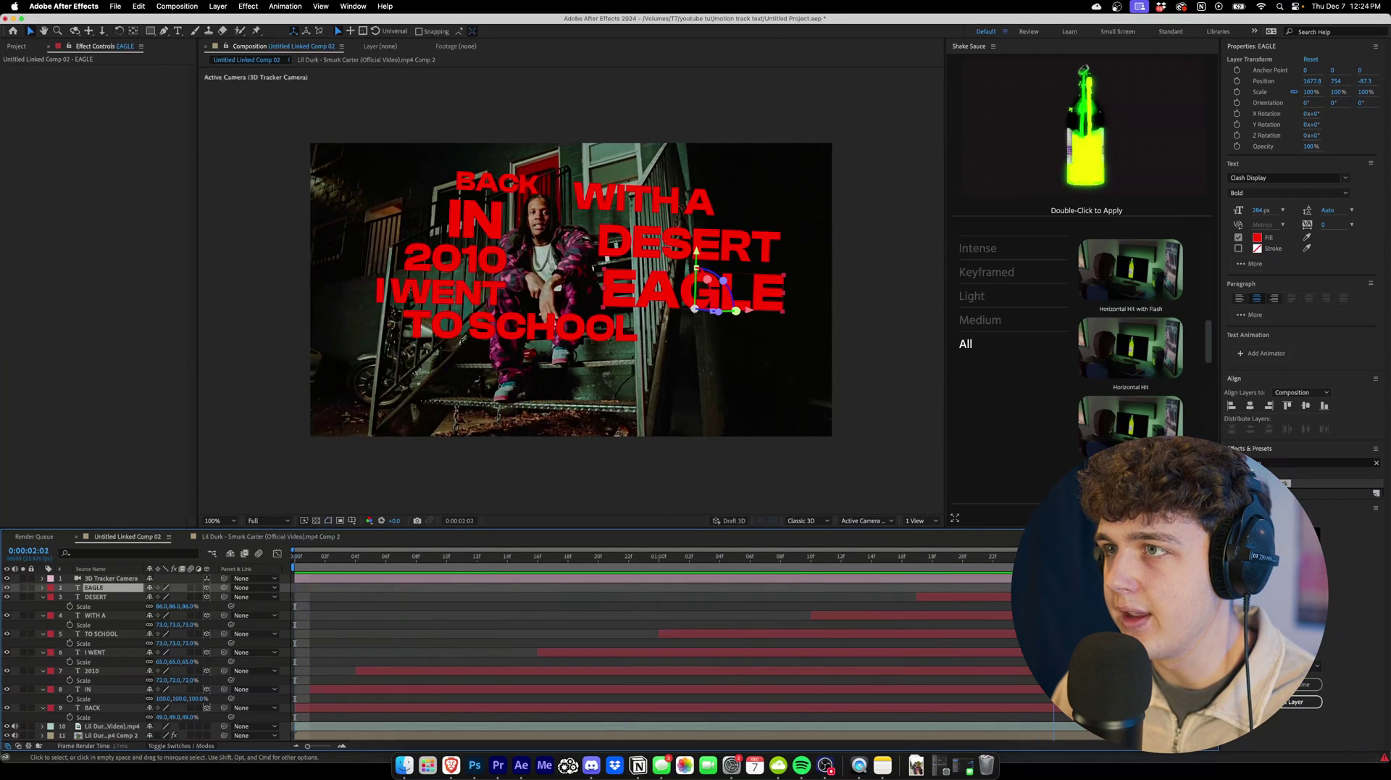
left_click(515, 194)
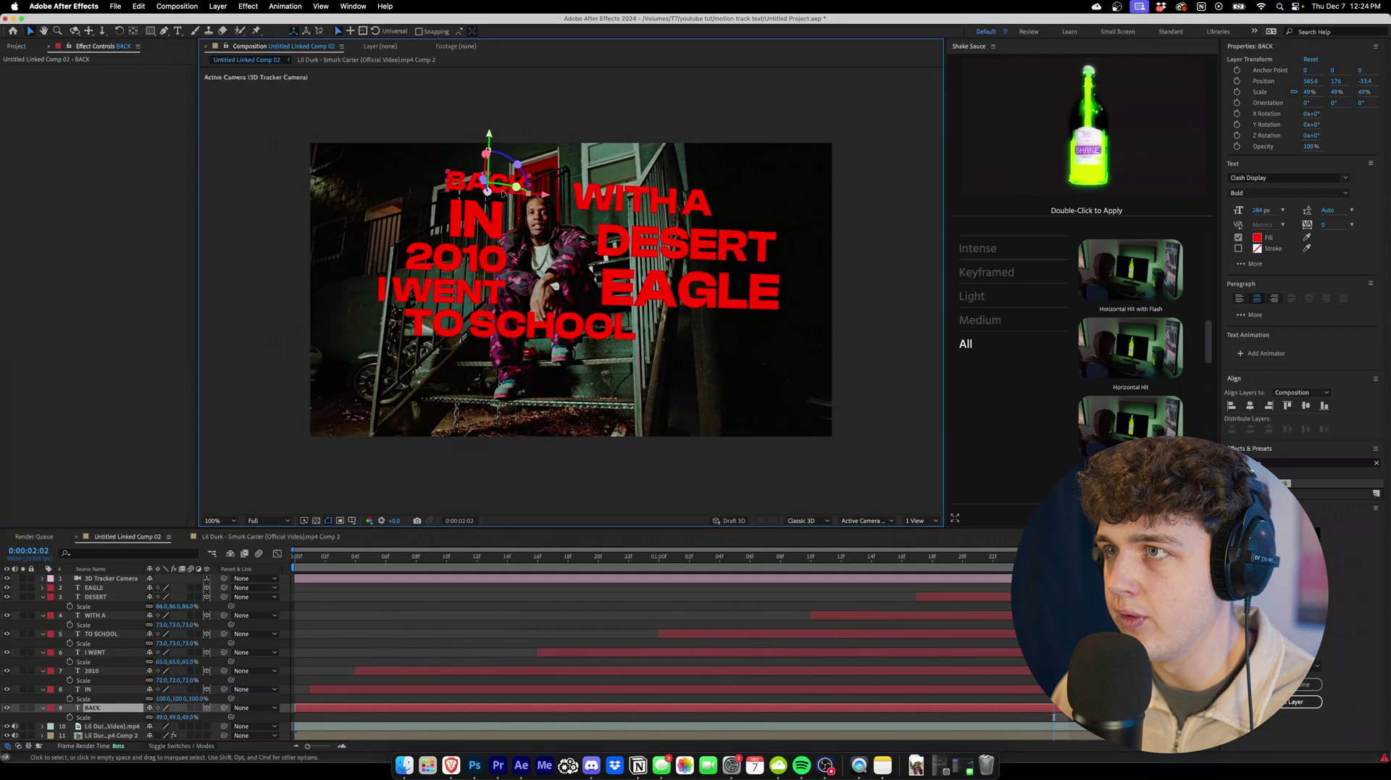
left_click(475, 217)
left_click(464, 257)
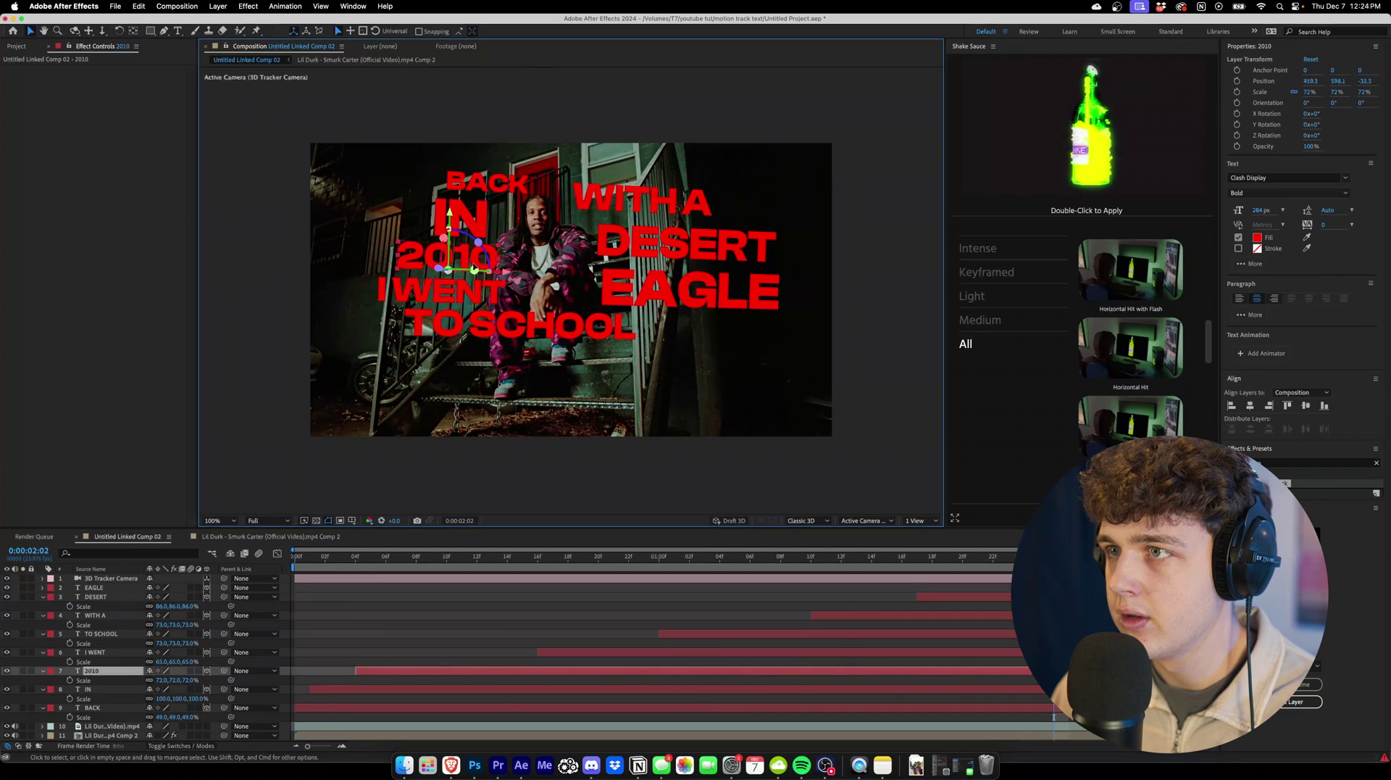
left_click(476, 303)
- Lower the TO SCHOOL, EAGLE and DESERT texts slightly to even out the line spacing
left_click(493, 337)
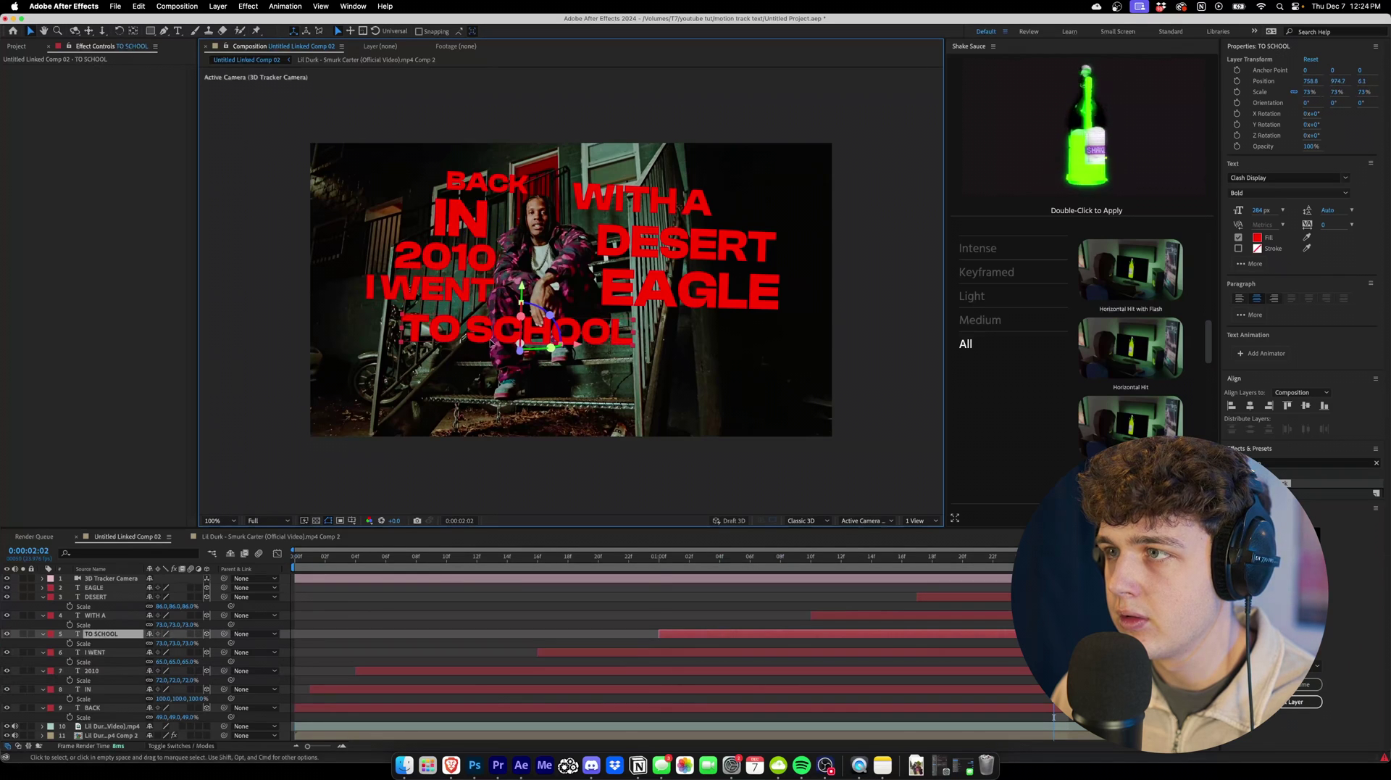
left_click(624, 301)
left_click(621, 255)
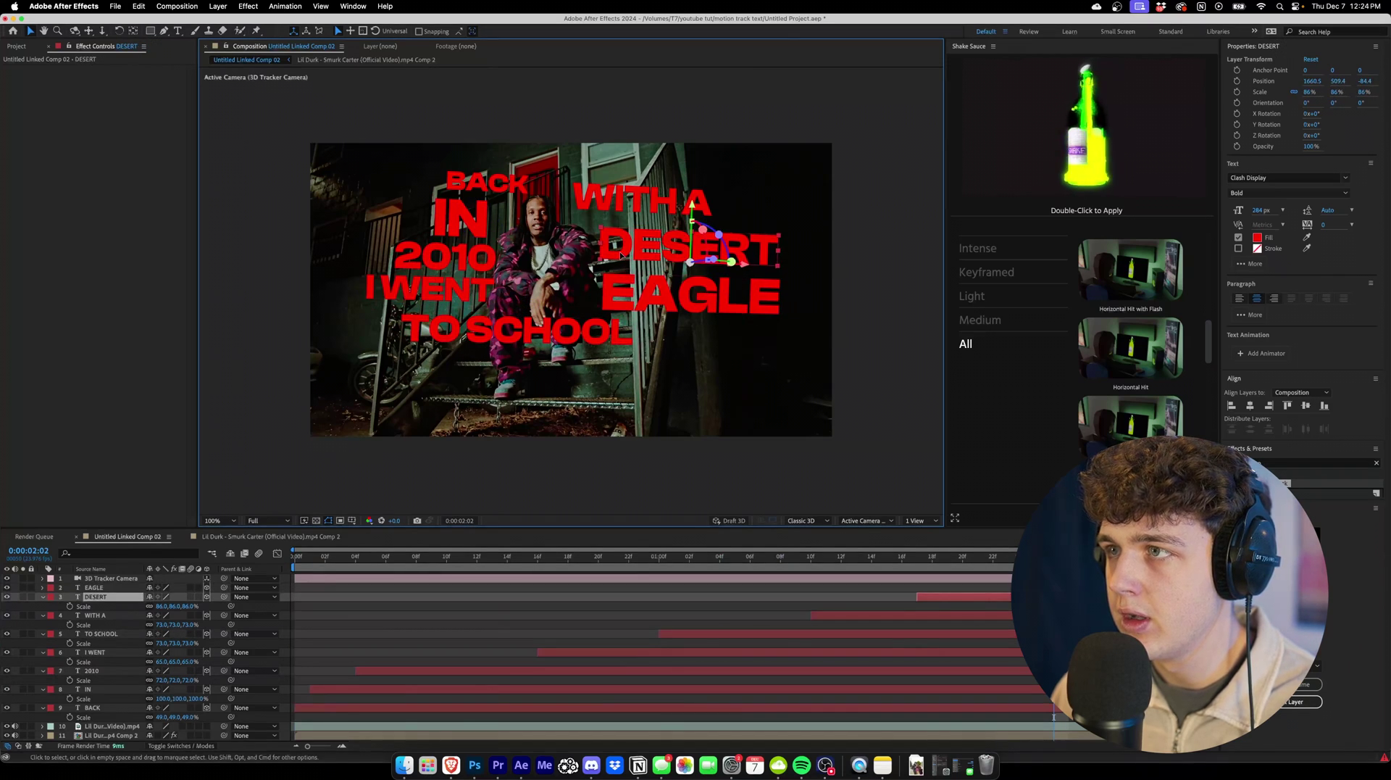
- Try staggered layer ends for BACK, IN, 2010, I WENT and TO SCHOOL, with BACK ending at 0:00:00:16, IN at 0:00:01:02 and 2010 at 0:00:01:14
key("space")
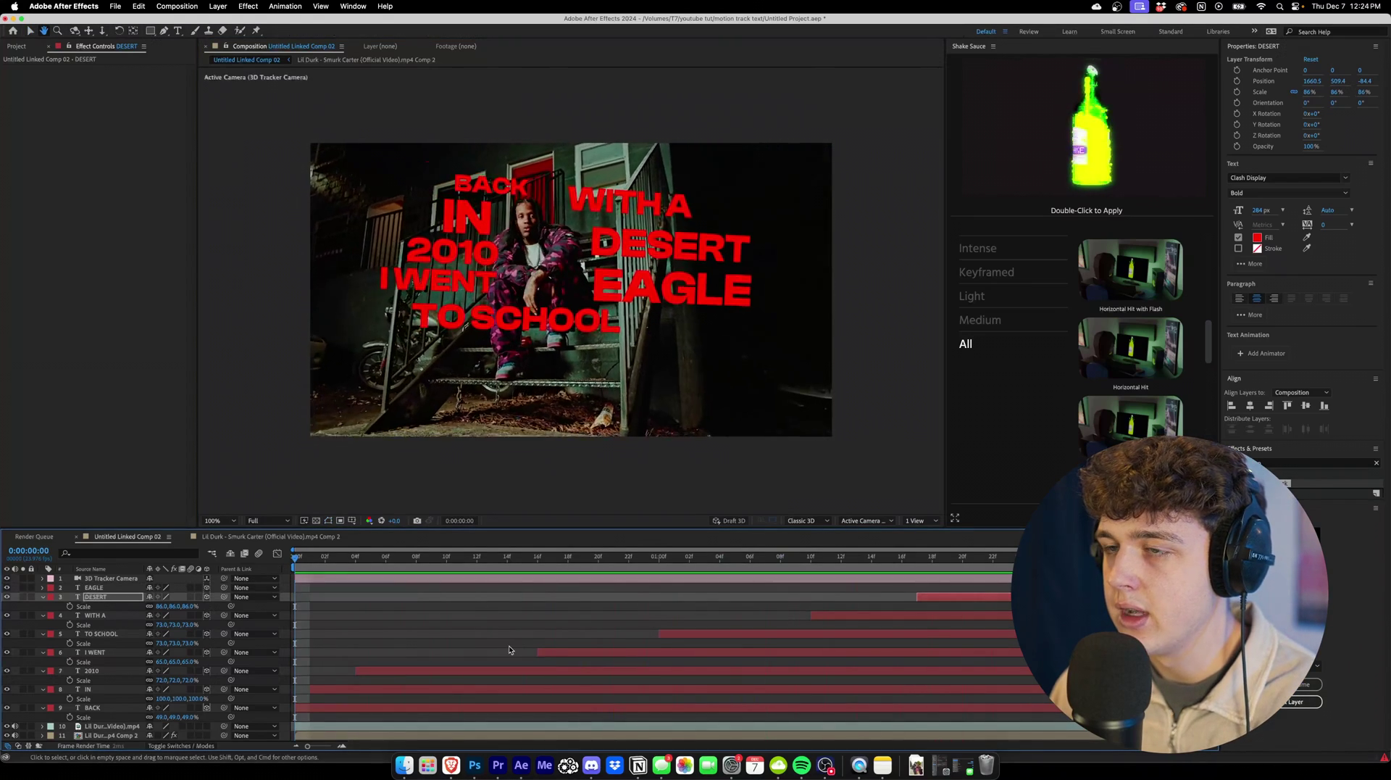
key("space")
left_click_drag(1211, 707, 648, 721)
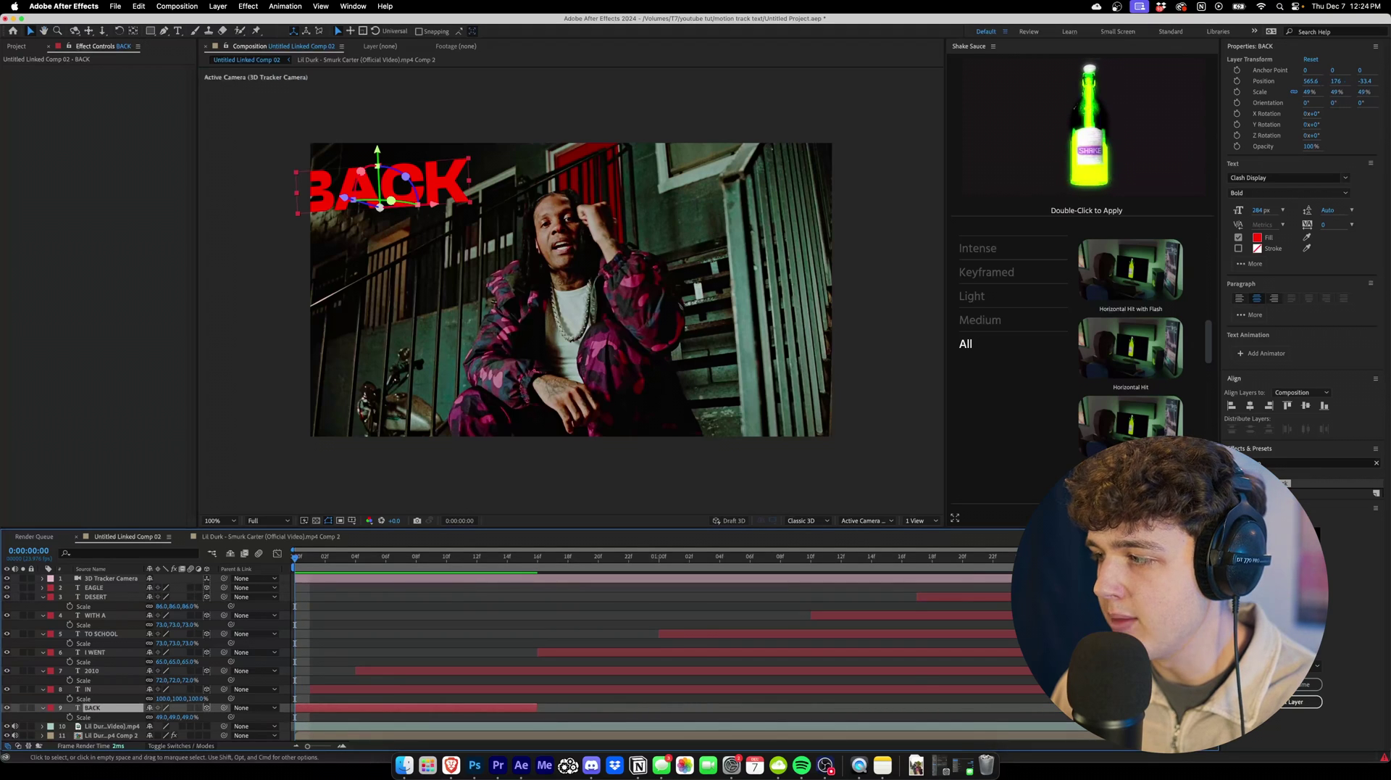
left_click_drag(1058, 689, 783, 707)
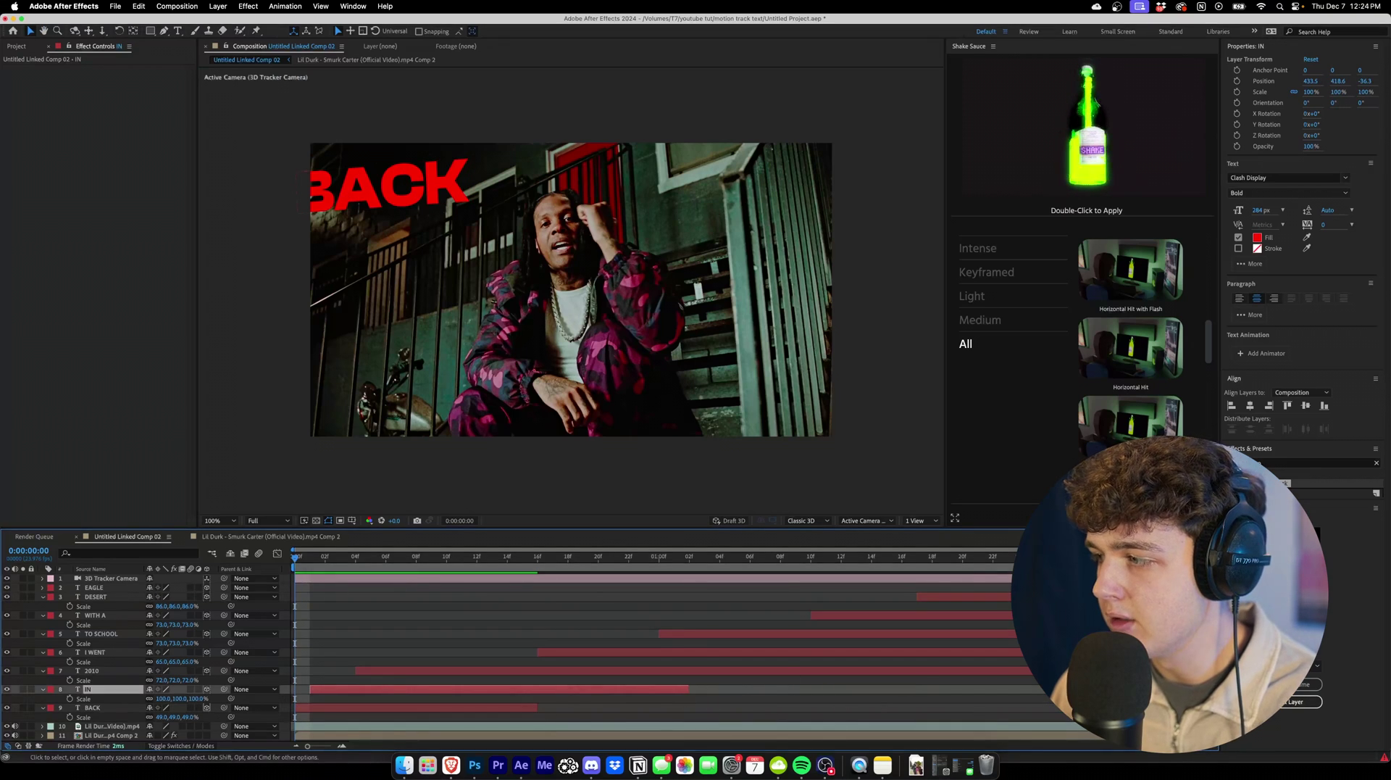
left_click_drag(1032, 688, 978, 687)
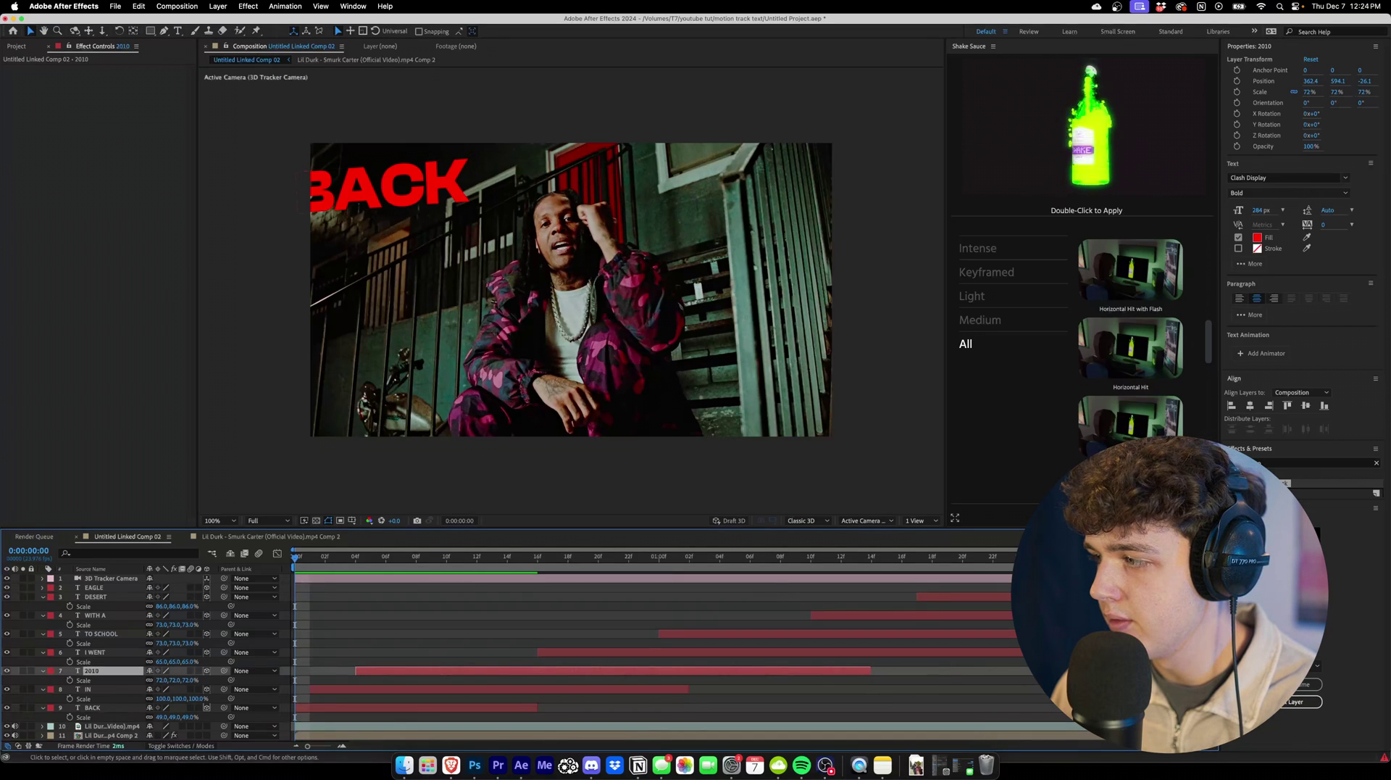
left_click(1018, 651)
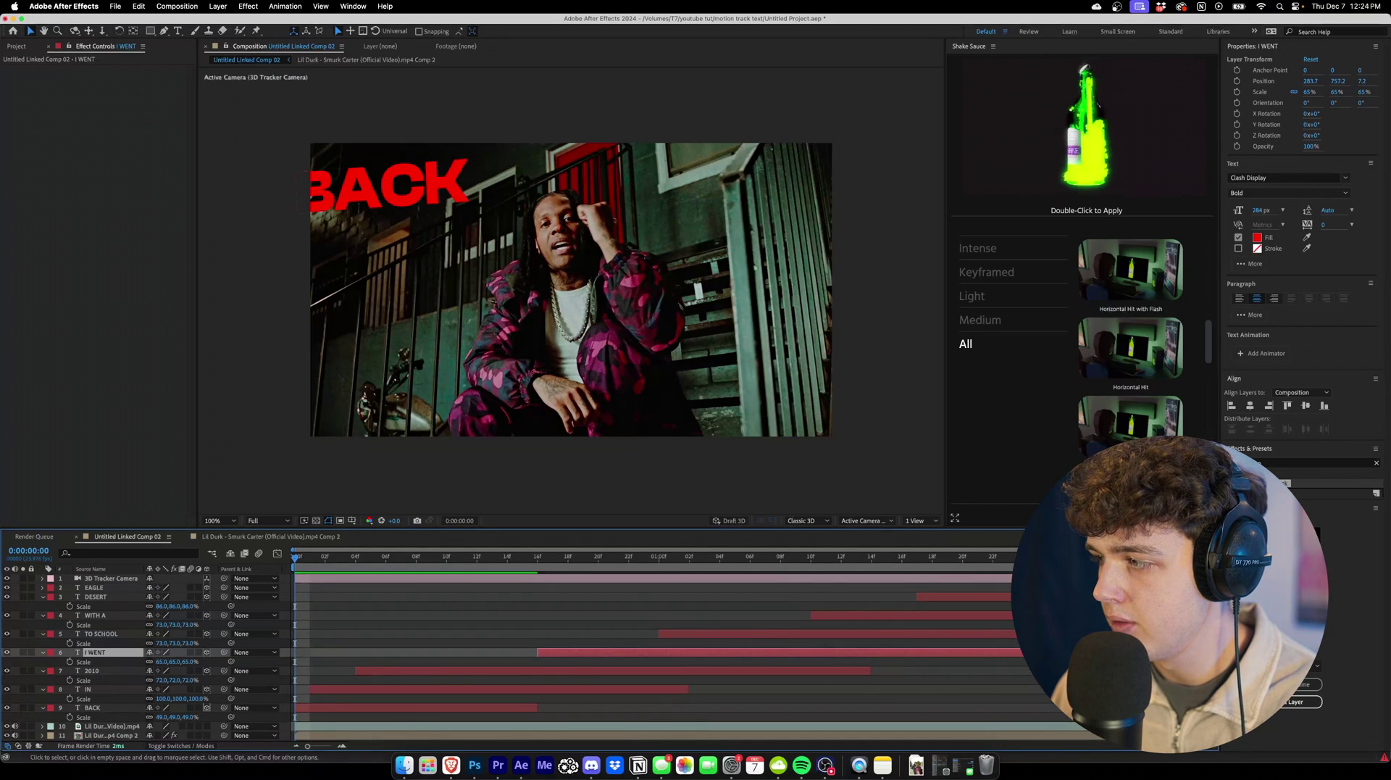
left_click(1013, 634)
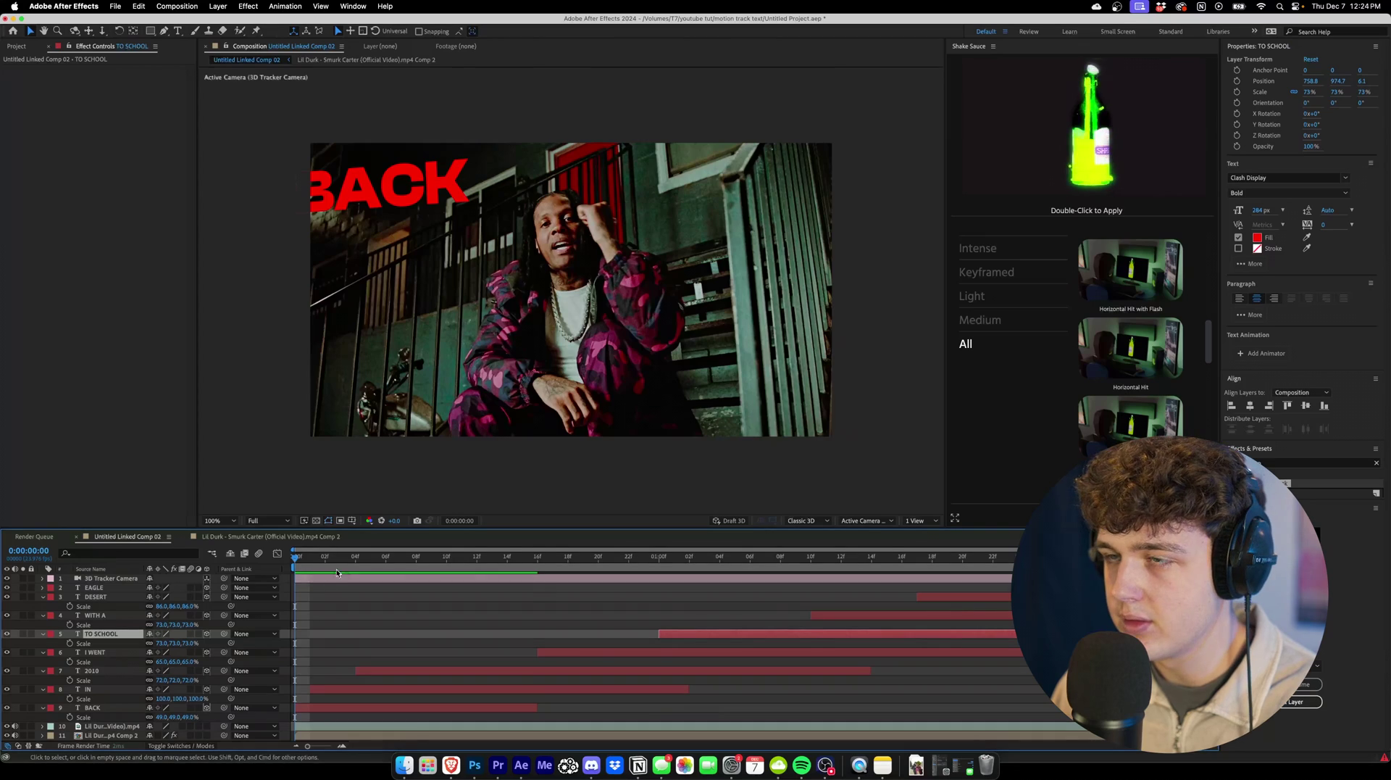
- Play back the timing and trim BACK to end at 0:00:00:13, IN at 0:00:00:21 and 2010 at 0:00:01:05
key("space")
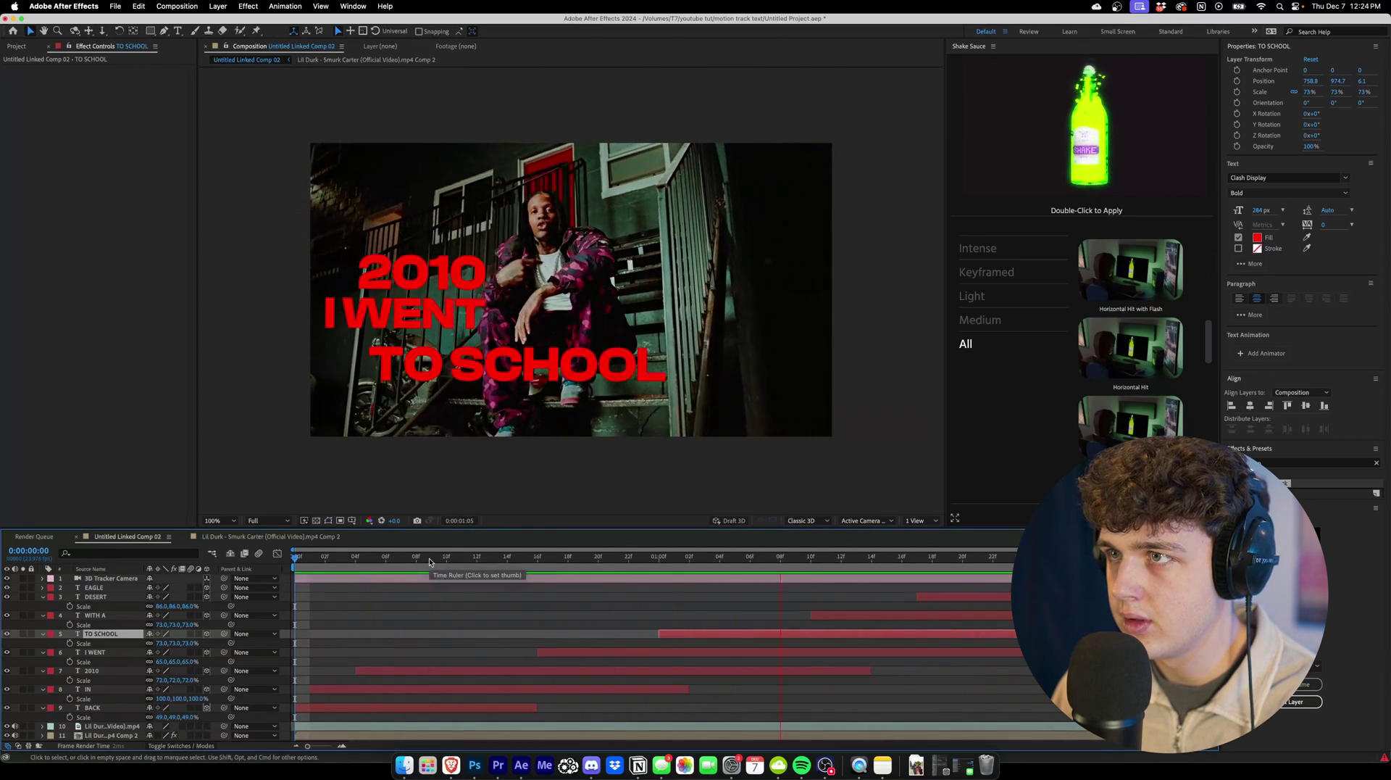
key("space")
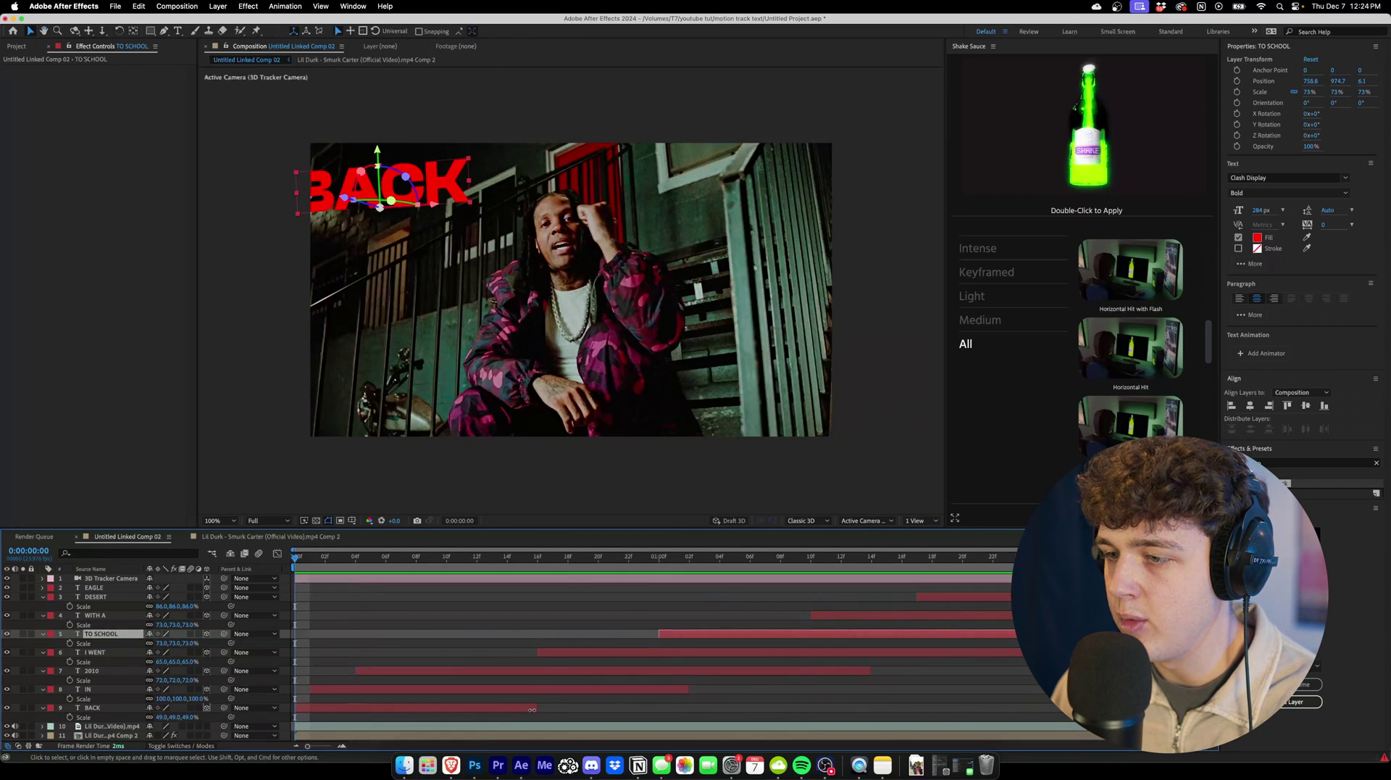
left_click_drag(533, 709, 491, 708)
left_click_drag(688, 690, 617, 693)
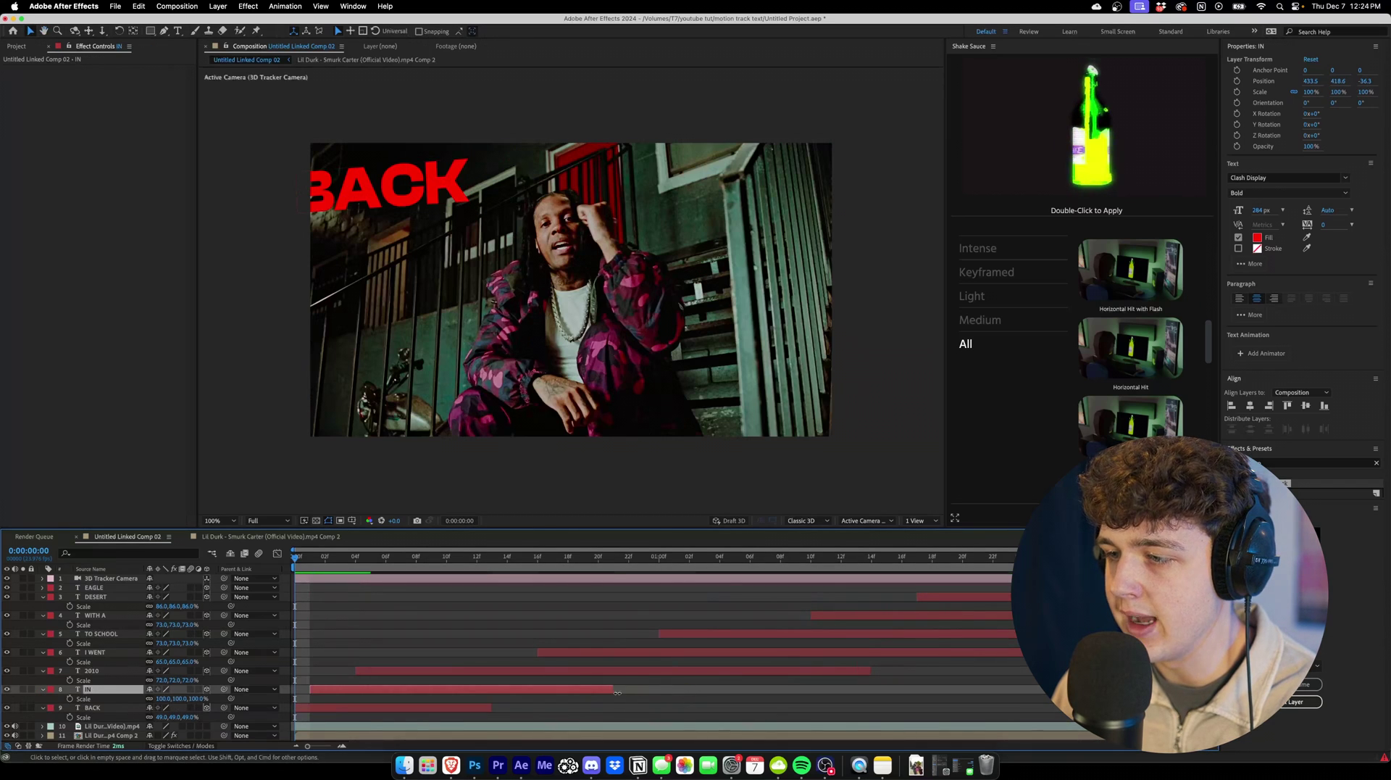
left_click_drag(870, 672, 735, 671)
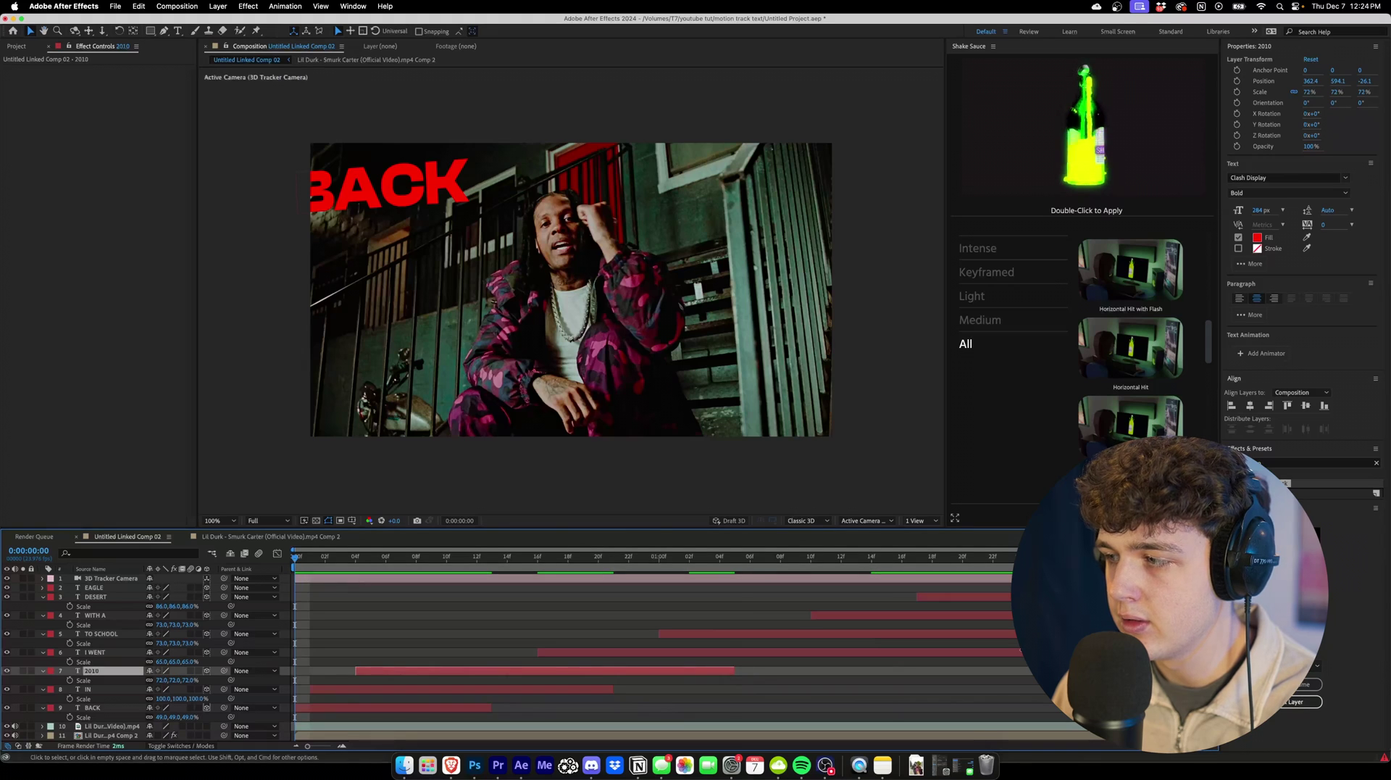
- Trim I WENT to end at 0:00:01:13, TO SCHOOL at 0:00:01:21 and WITH A at 0:00:02:05, and play back the result
left_click_drag(1022, 652, 856, 652)
left_click_drag(1022, 634, 991, 635)
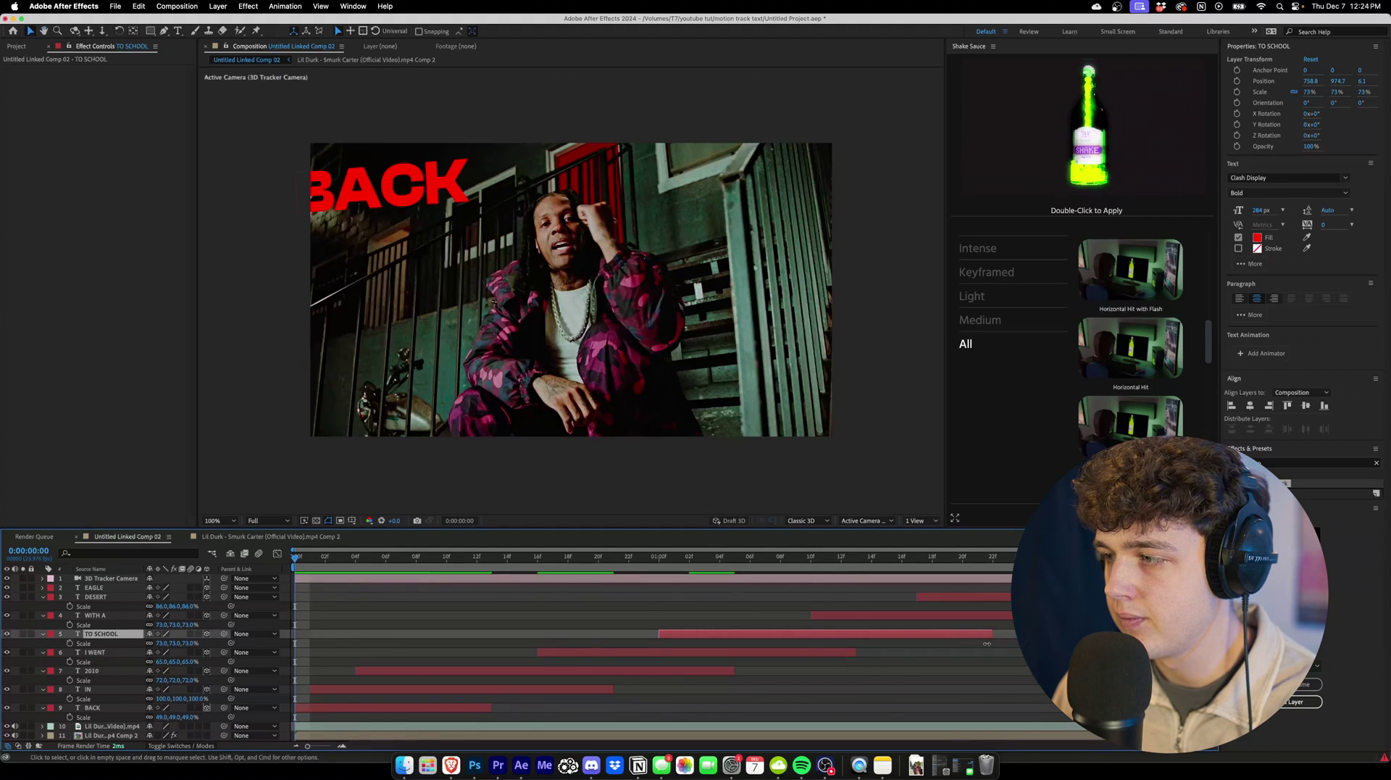
left_click(1018, 615)
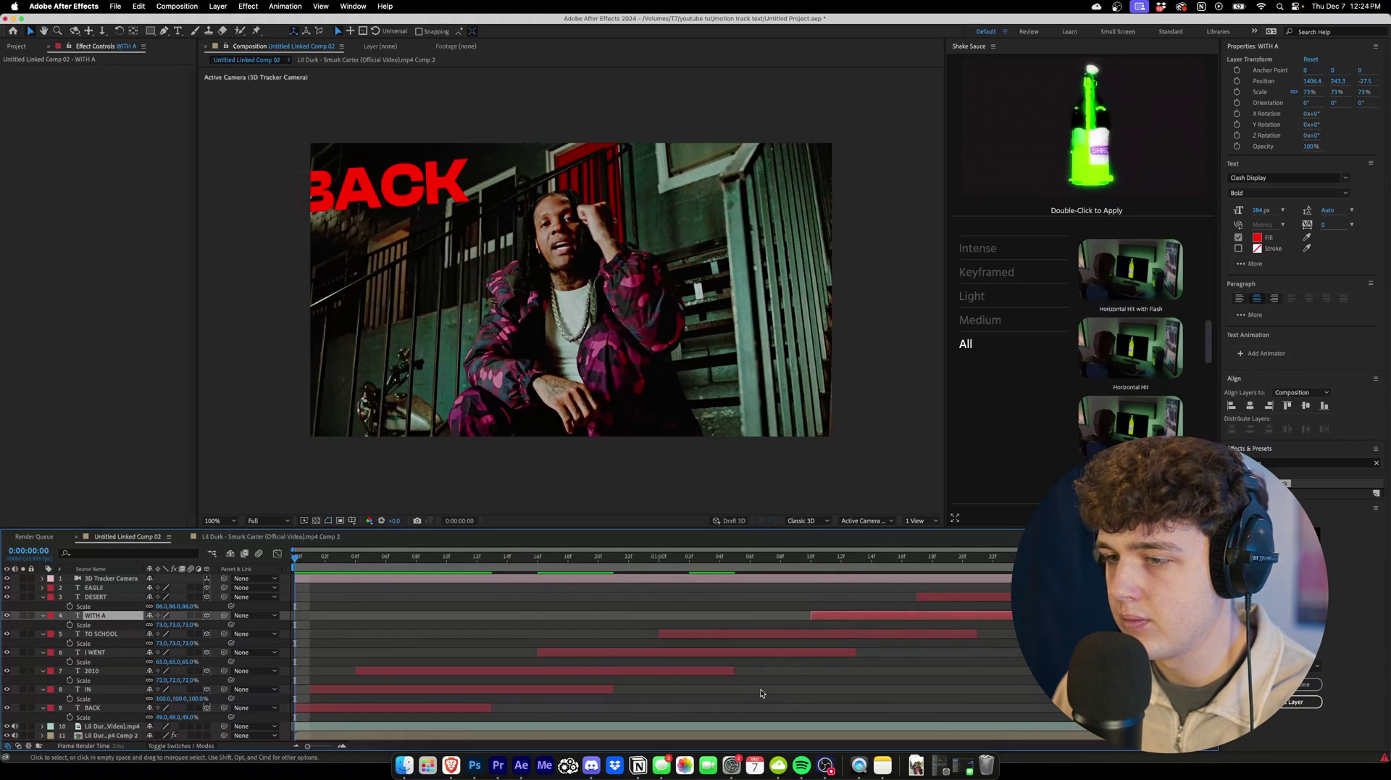
key("space")
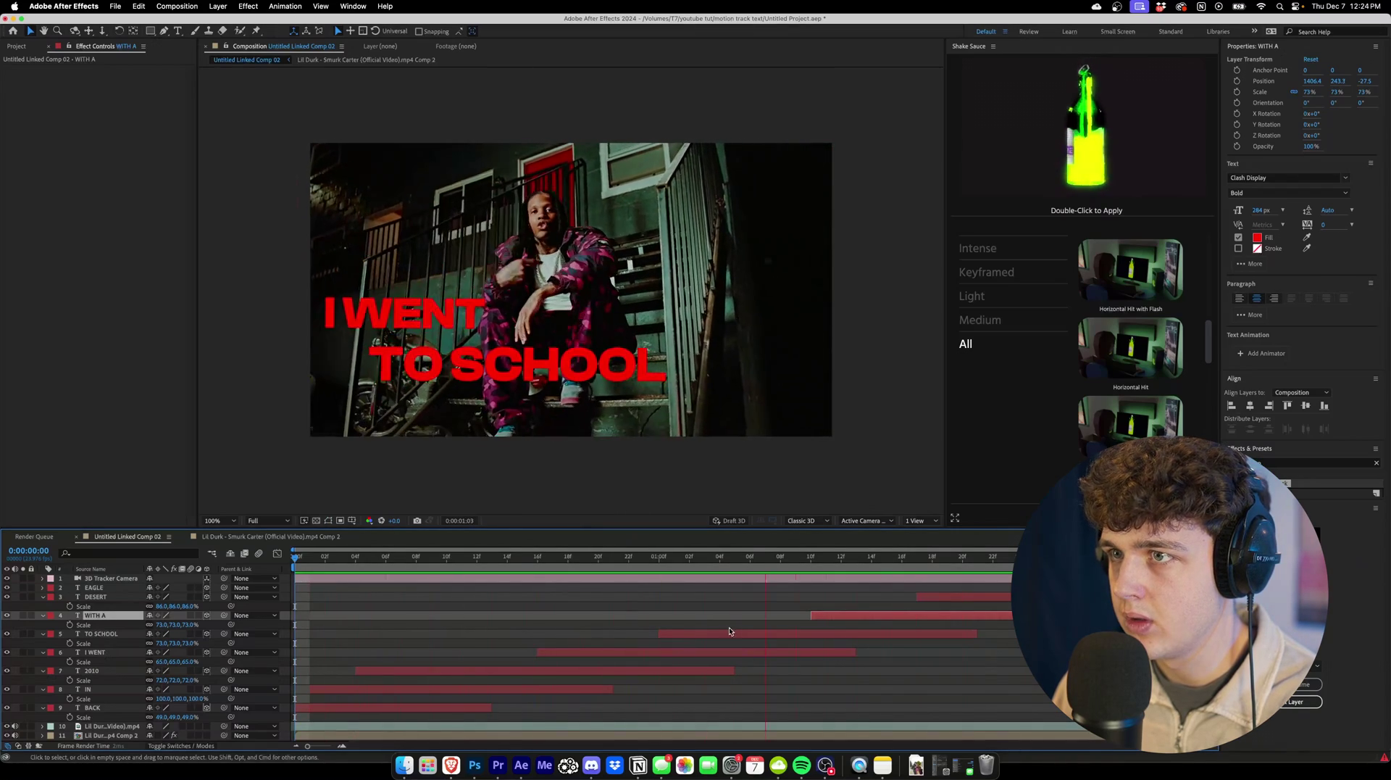
key("space")
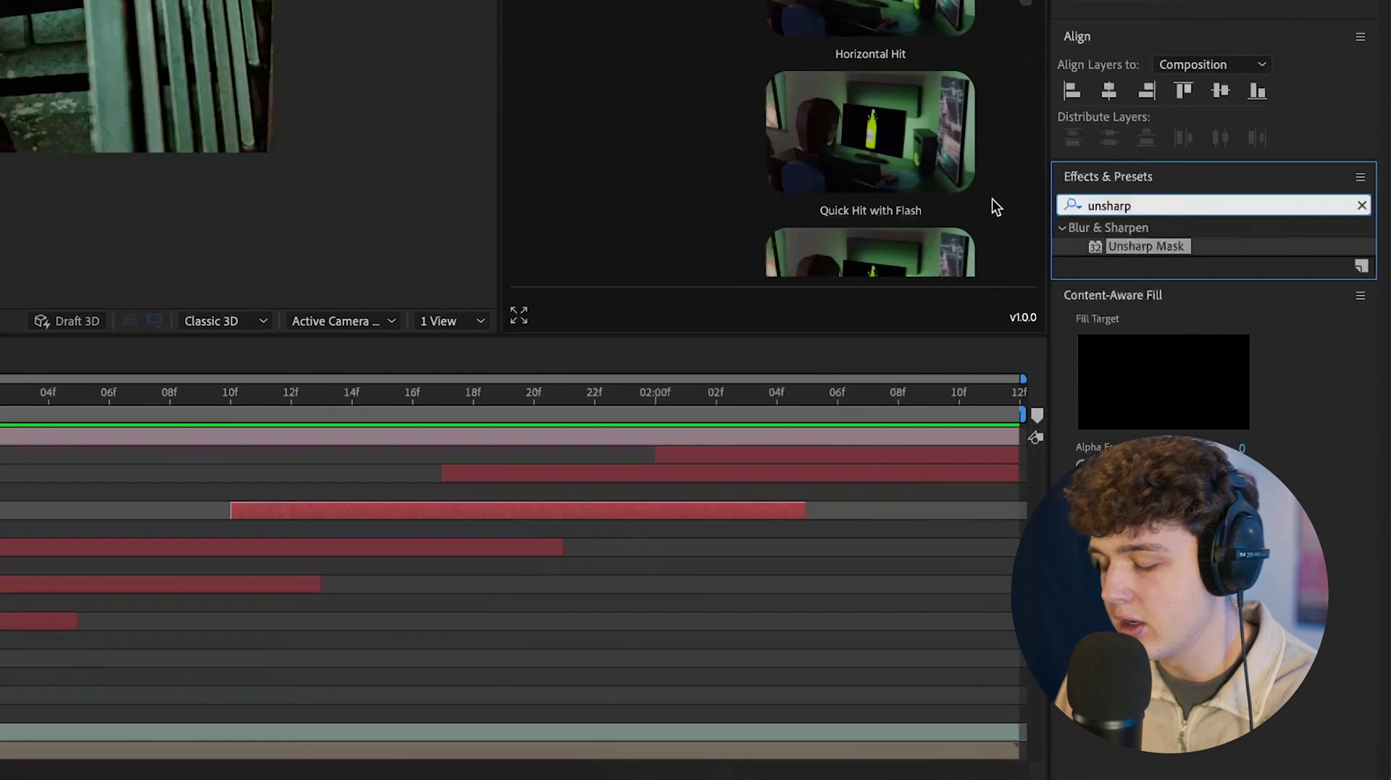
- Search the effects for "blur" and apply Directional Blur to the BACK text layer
key("super+a")
type("blur")
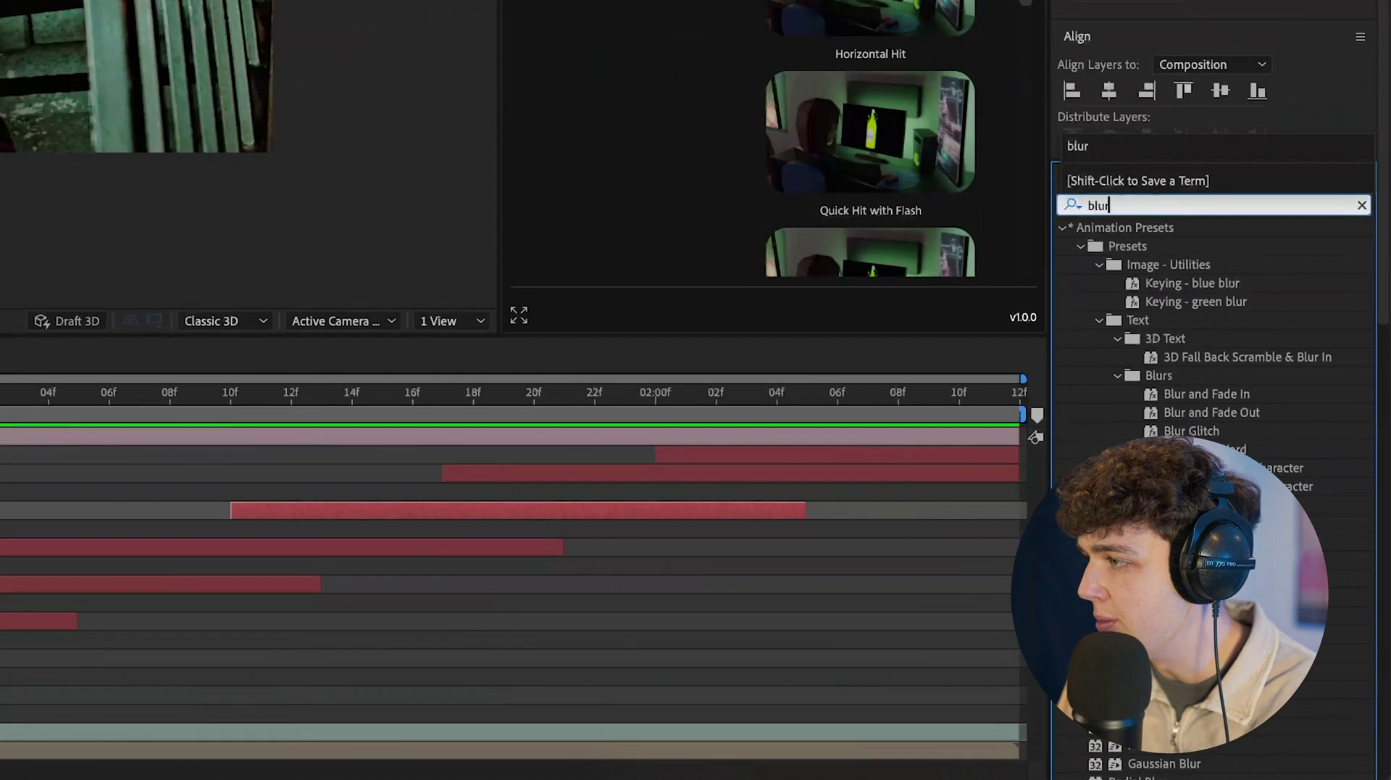
scroll(1201, 395, "down", 5)
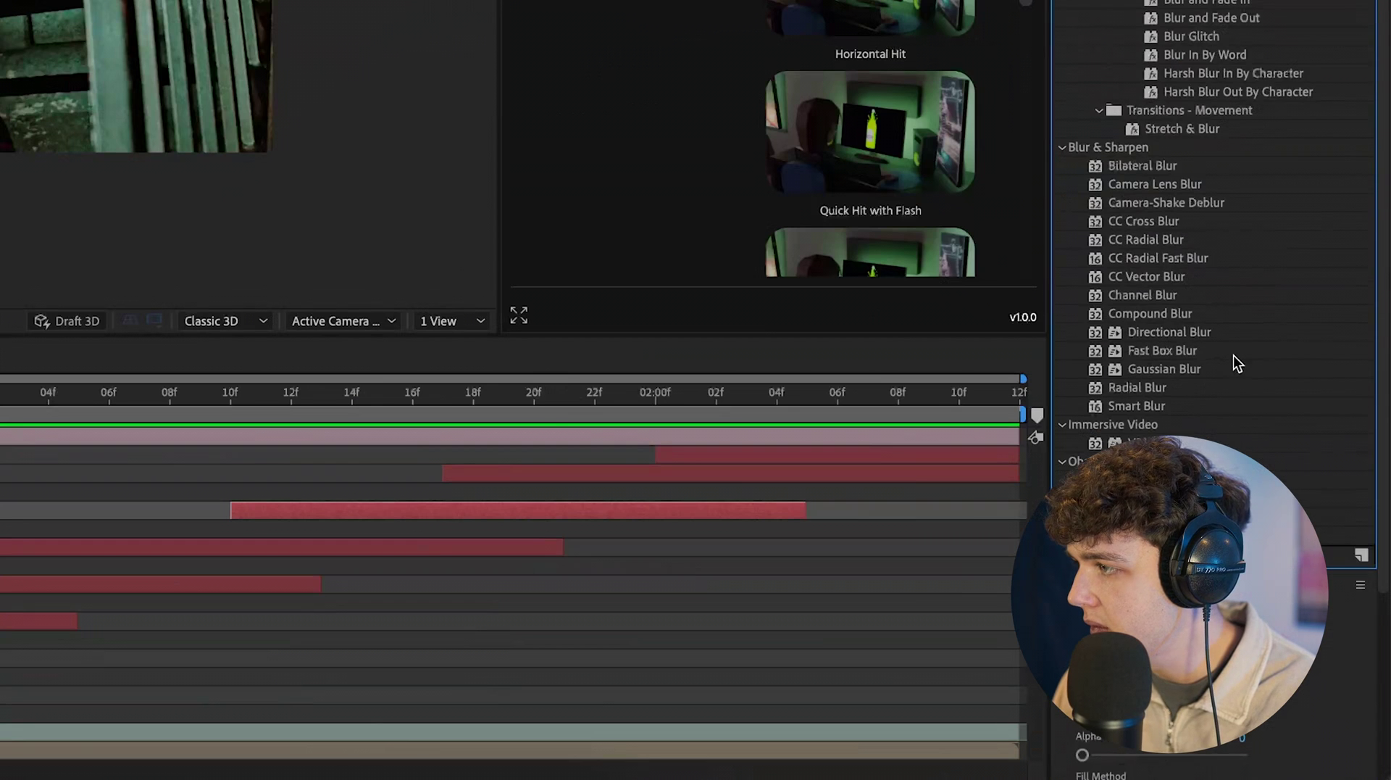
double_click(1207, 329)
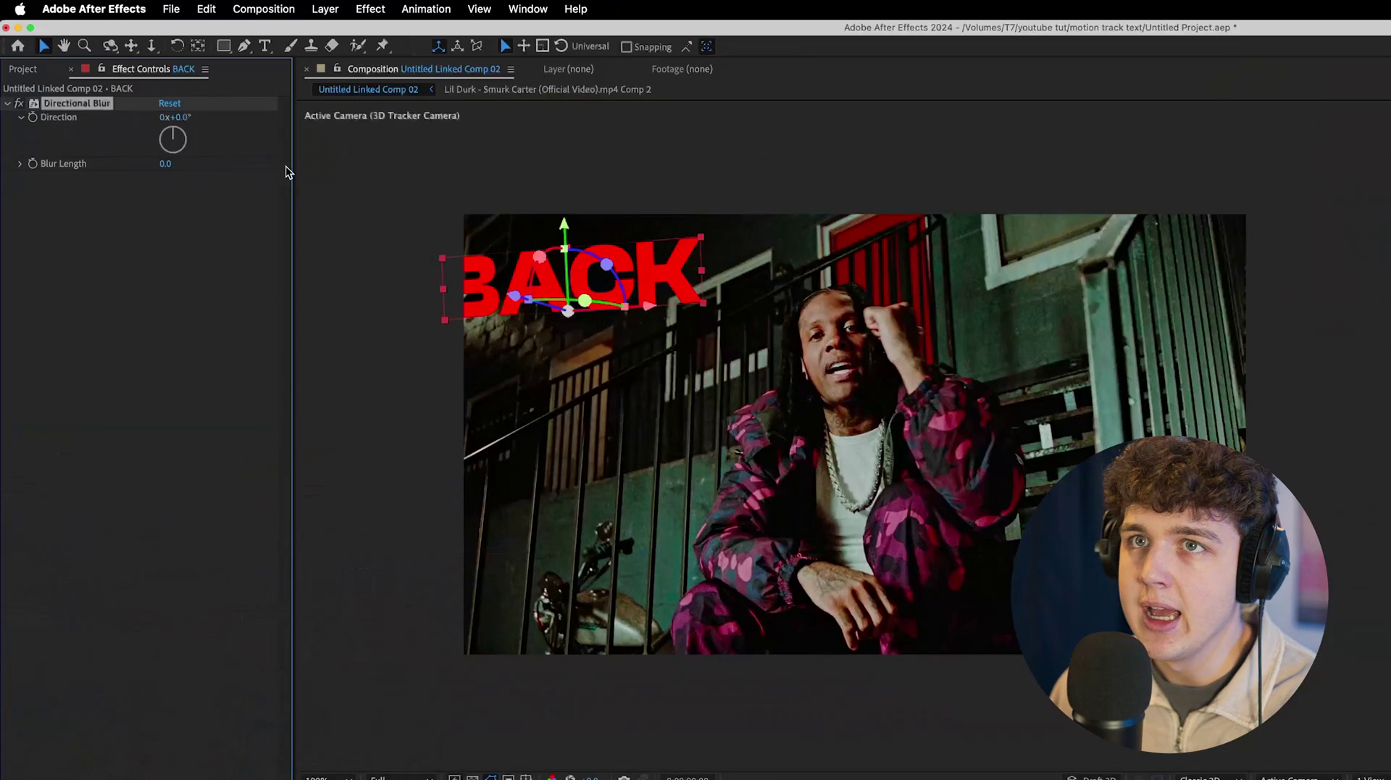
- Set the Directional Blur's Blur Length on BACK to 150 and keyframe it at 0:00:00:00
left_click_drag(165, 164, 960, 168)
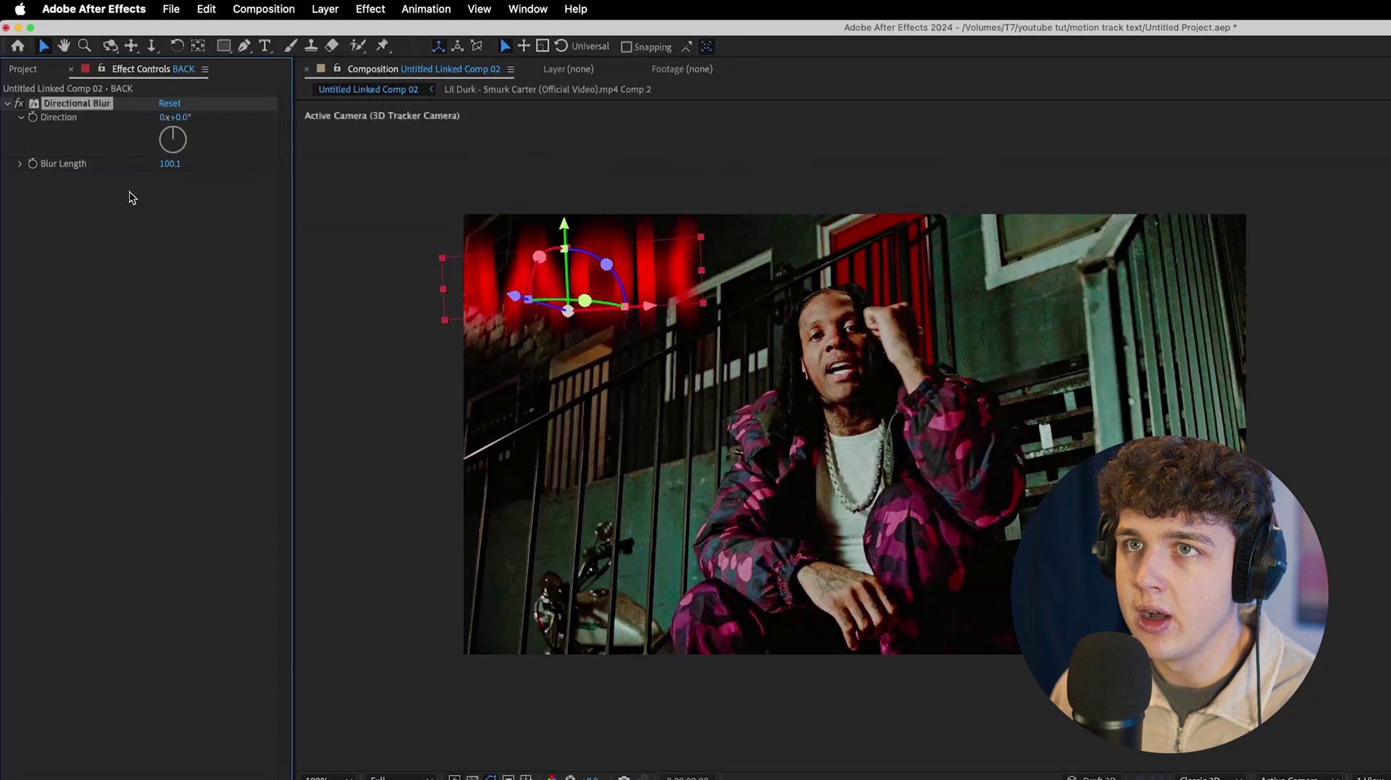
left_click(170, 163)
type("150")
key("Return")
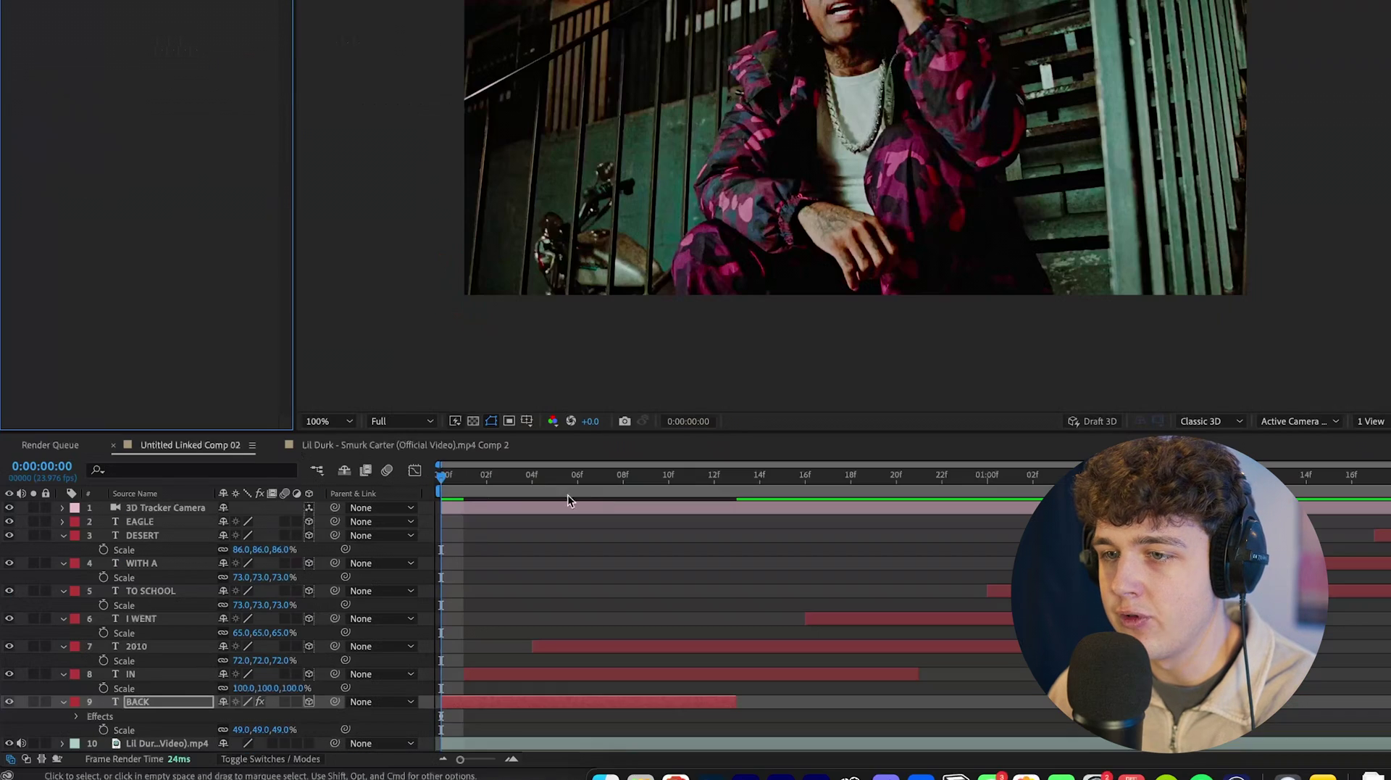
- At 0:00:00:01, keyframe the Blur Length down until BACK is sharp, and select the BACK layer in the timeline
left_click_drag(448, 483, 465, 484)
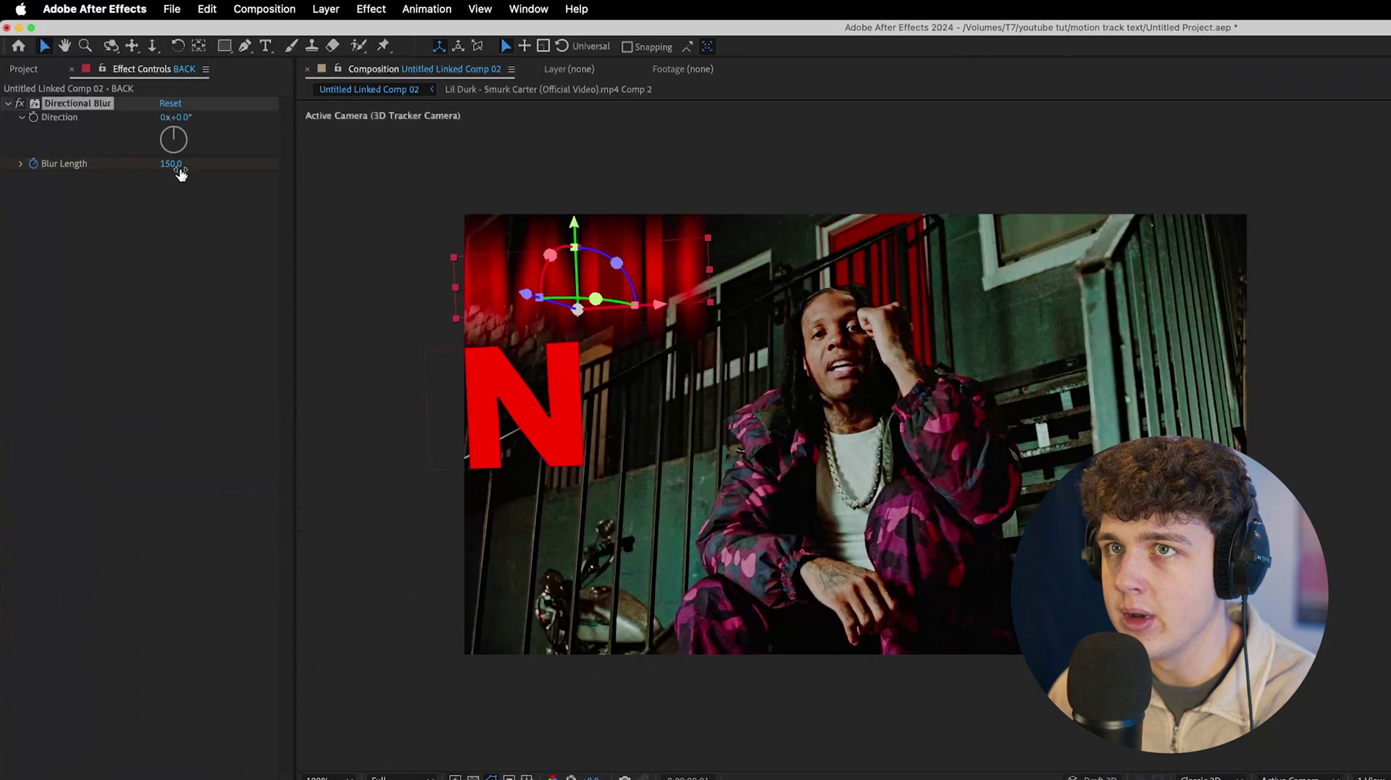
left_click(176, 166)
key("Return")
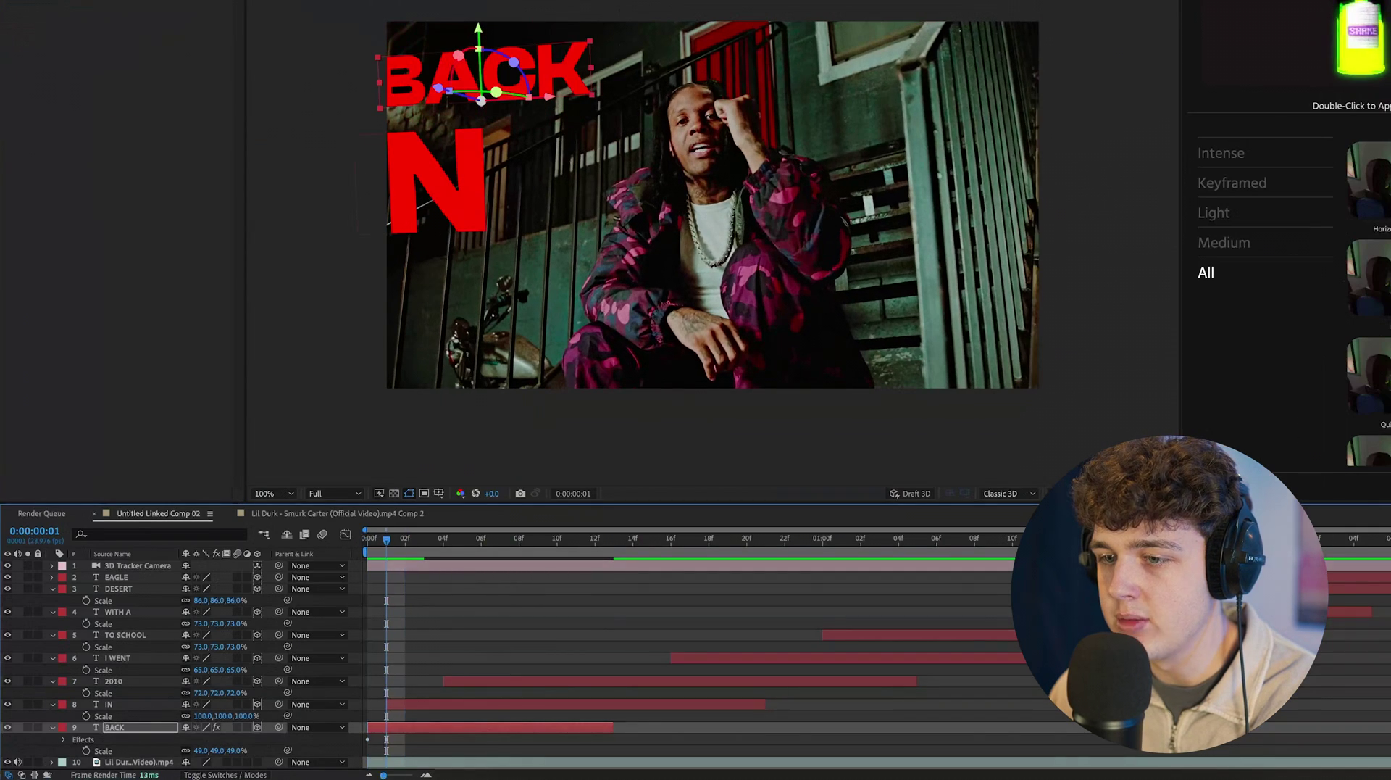
left_click(390, 745)
left_click(388, 729)
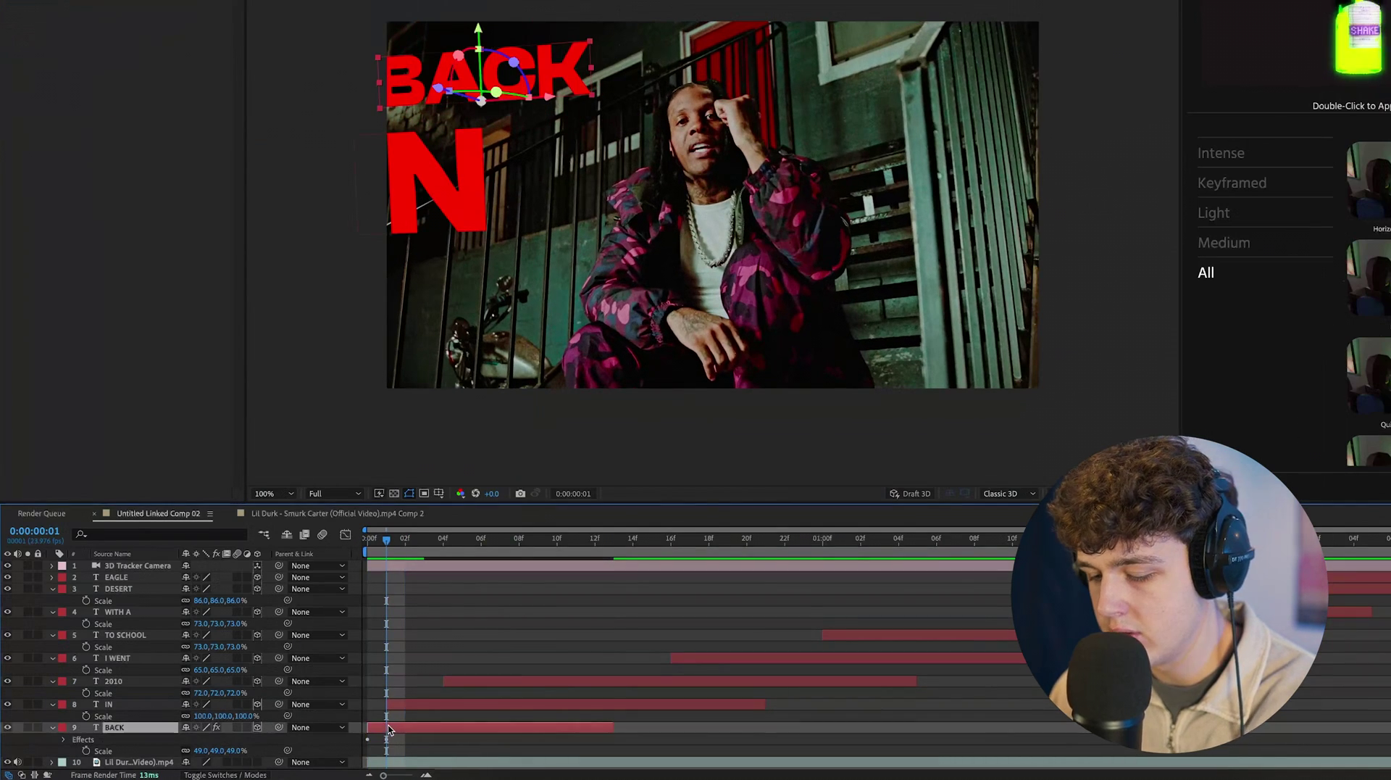
- Reveal BACK's animated properties, move the second Blur Length keyframe to 0:00:00:02, and play back from the start
key("u")
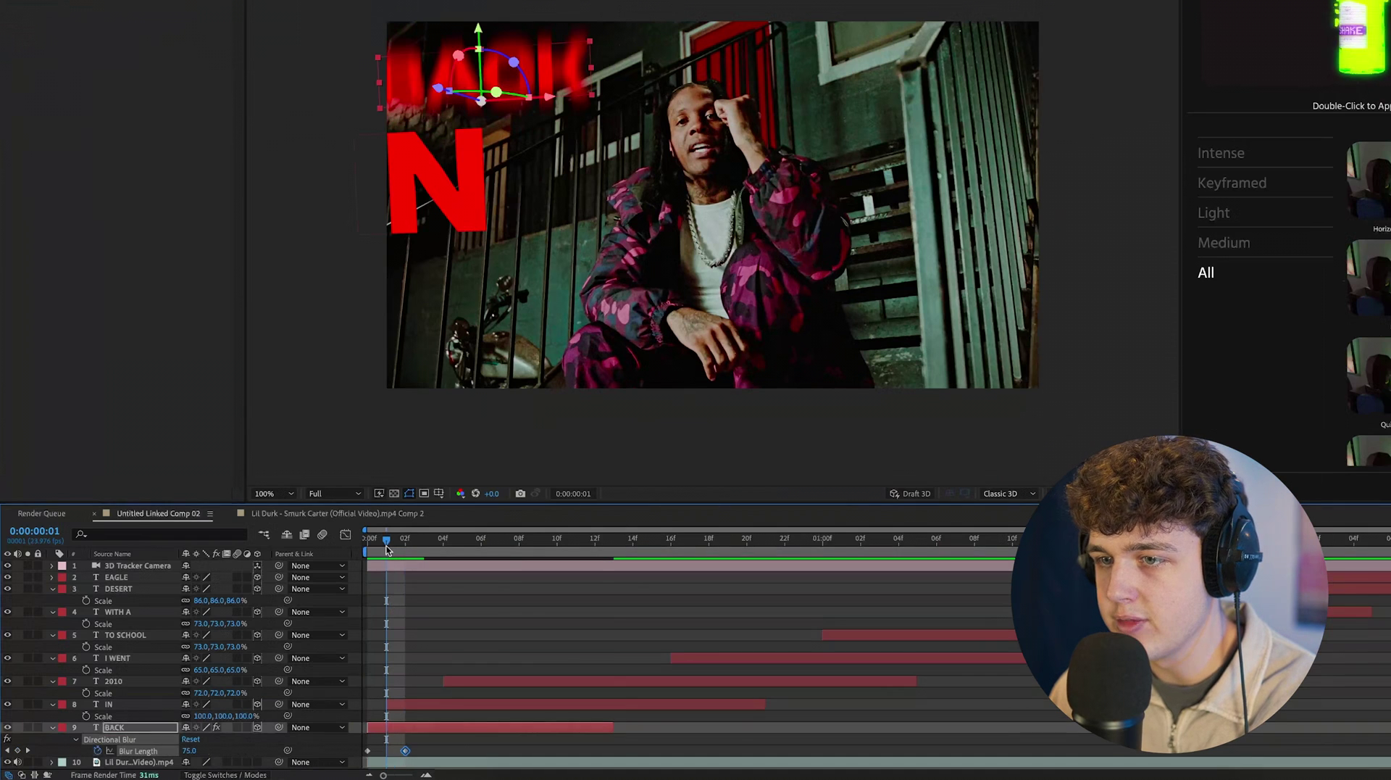
mouse_move(386, 549)
left_mouse_down()
mouse_move(407, 567)
mouse_move(339, 569)
mouse_move(362, 552)
left_mouse_up()
key("space")
key("space")
- Copy BACK's two Blur Length keyframes to 0:00:00:10 and reverse them so the blur rises from 0 to 150 at 0:00:00:12
left_click_drag(439, 742, 368, 752)
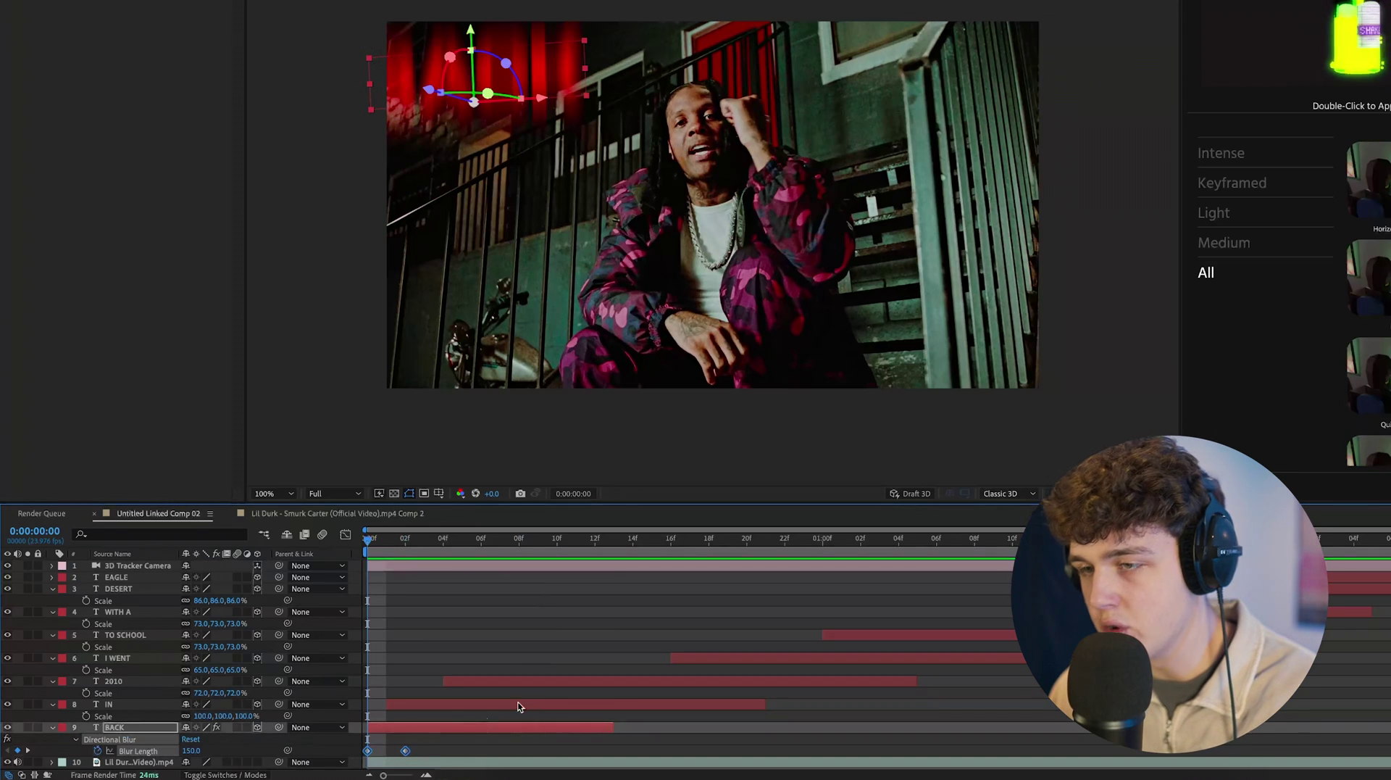
left_click(555, 542)
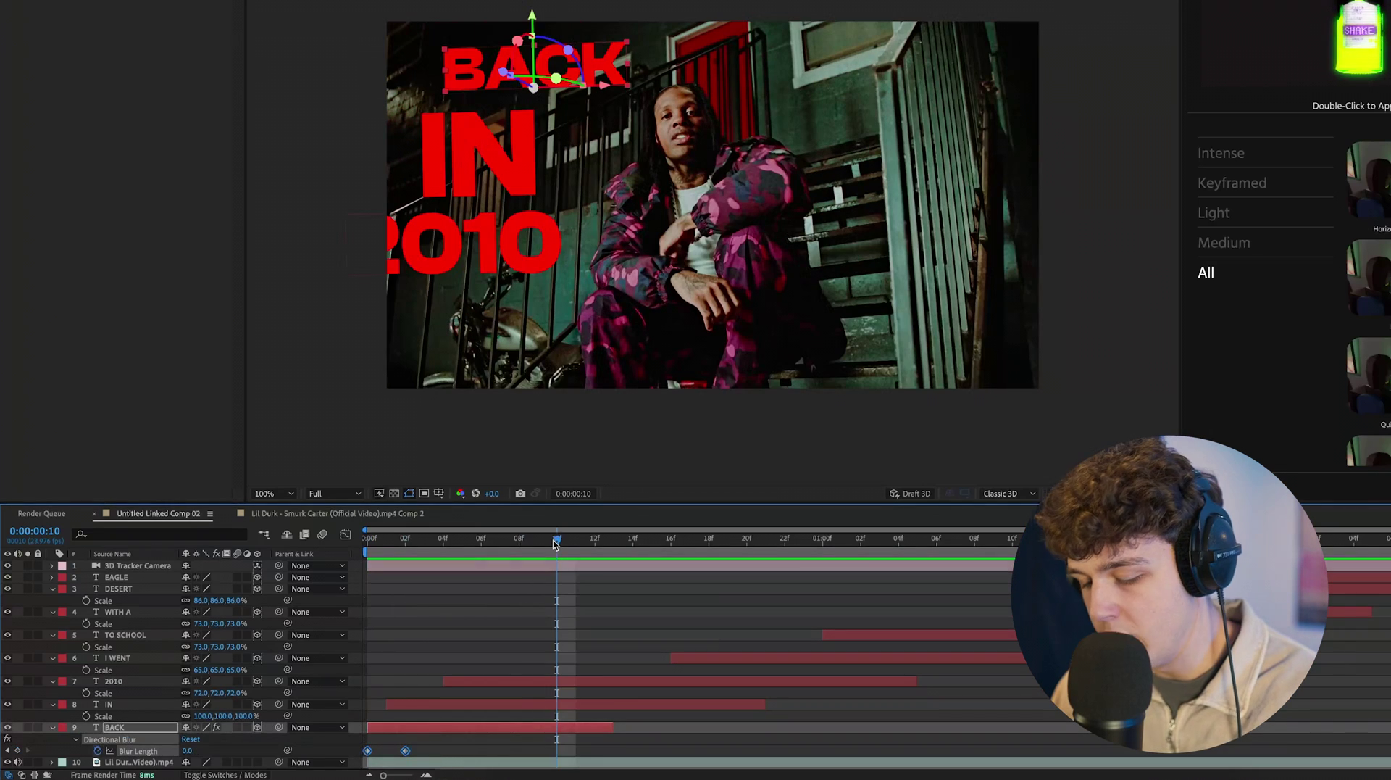
left_click(534, 745)
mouse_move(556, 751)
left_mouse_down()
mouse_move(613, 751)
mouse_move(555, 752)
left_mouse_up()
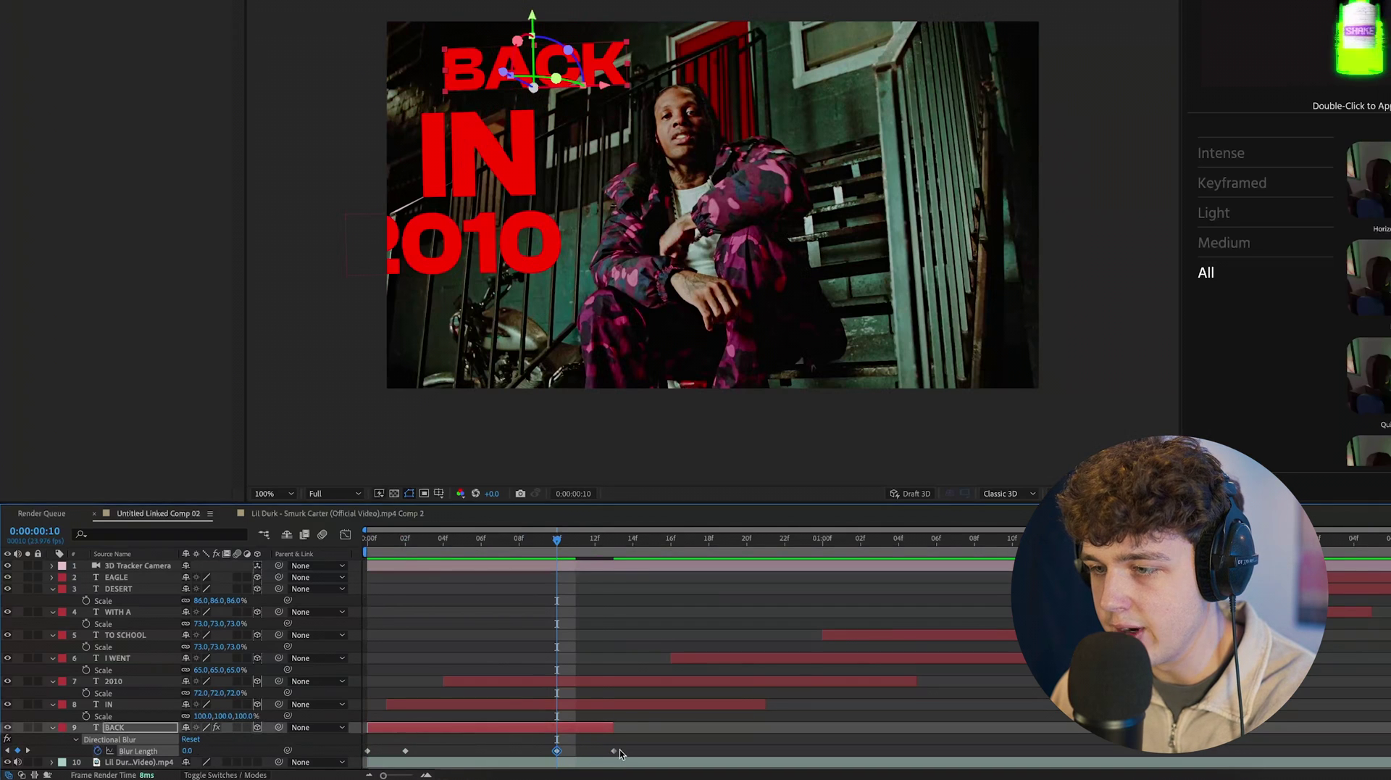
- Play back BACK's blur animation and apply Easy Ease to all four of its Blur Length keyframes
key("space")
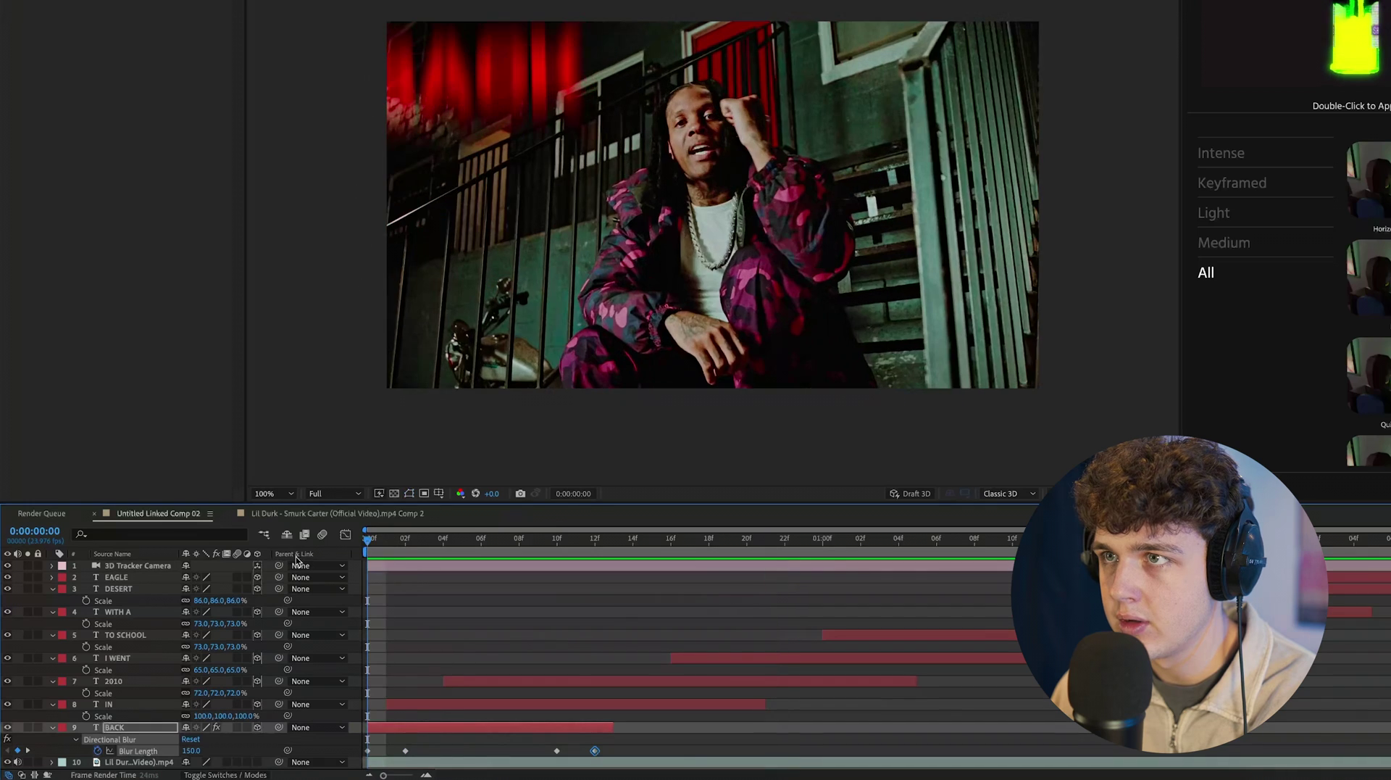
key("space")
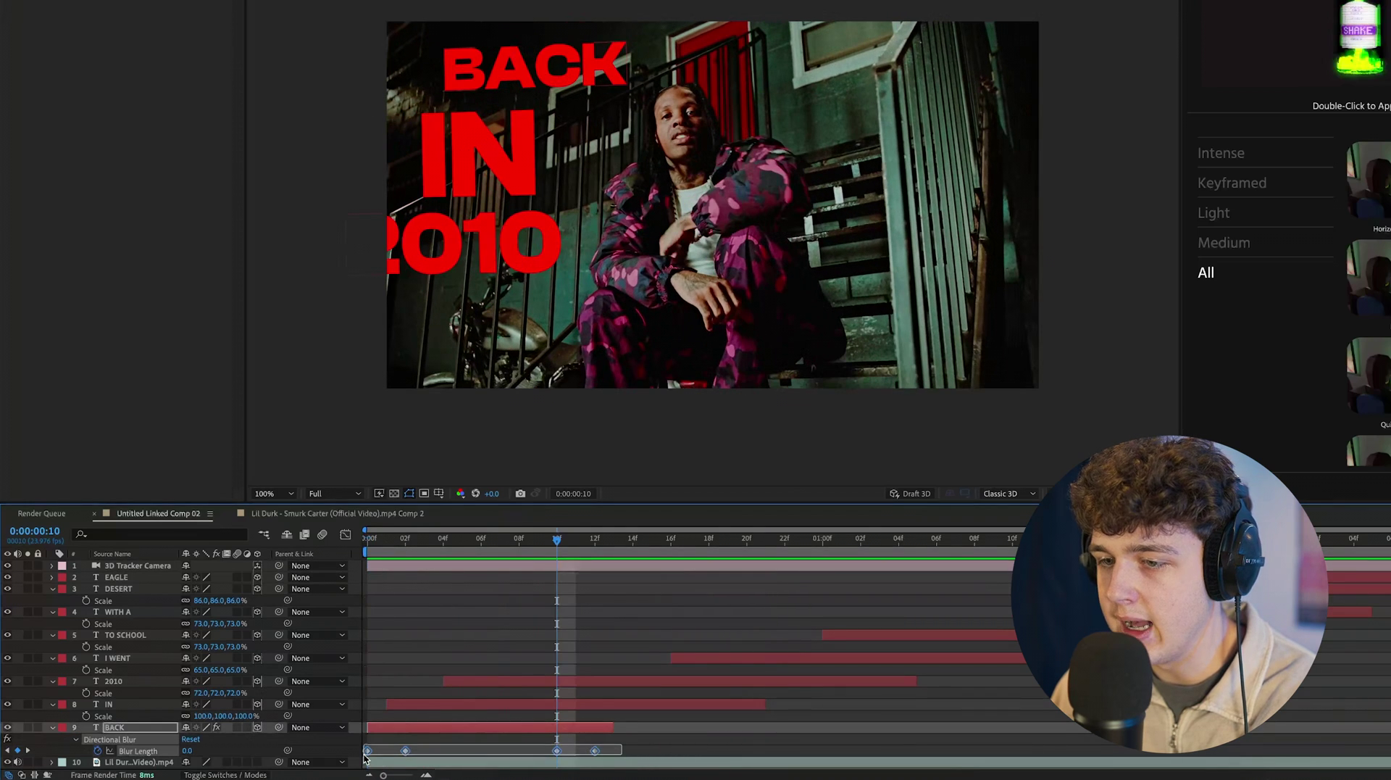
left_click_drag(364, 758, 365, 758)
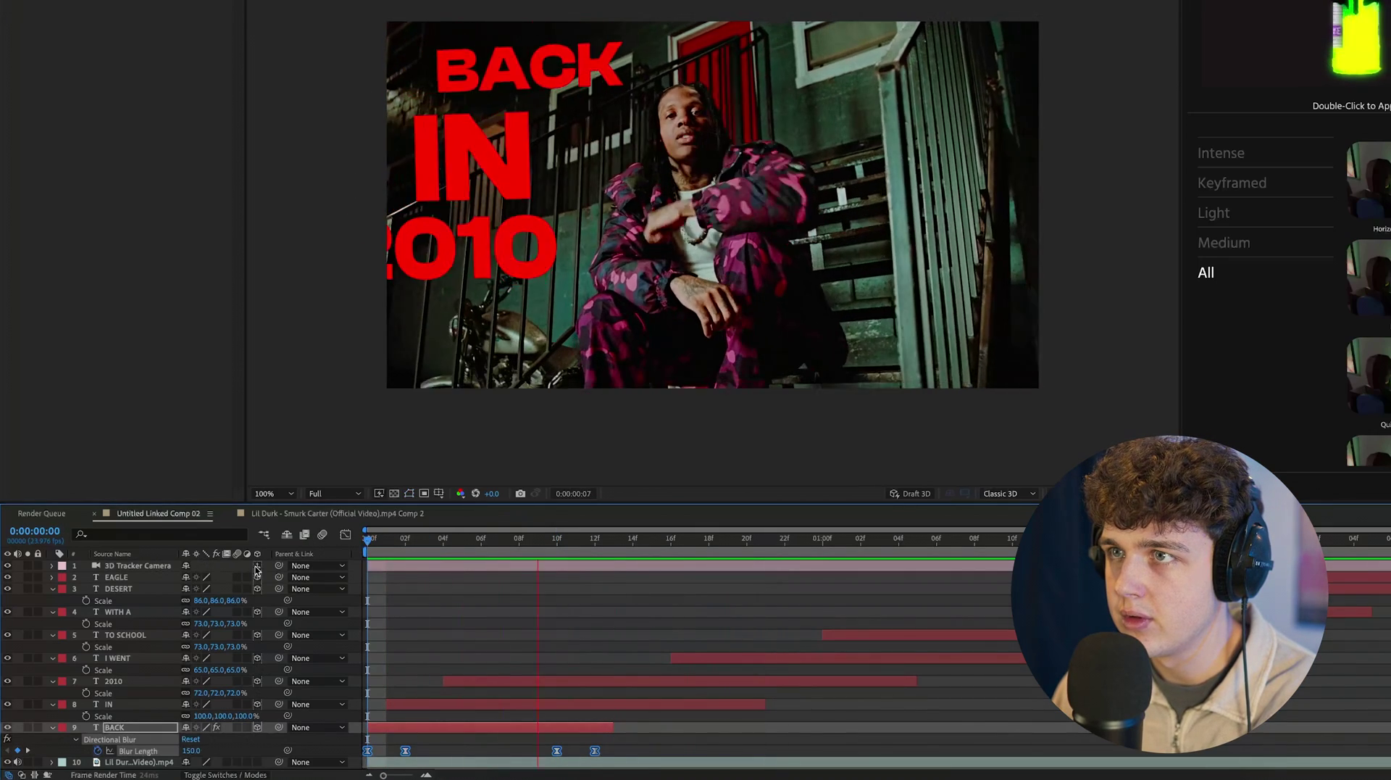
key("space")
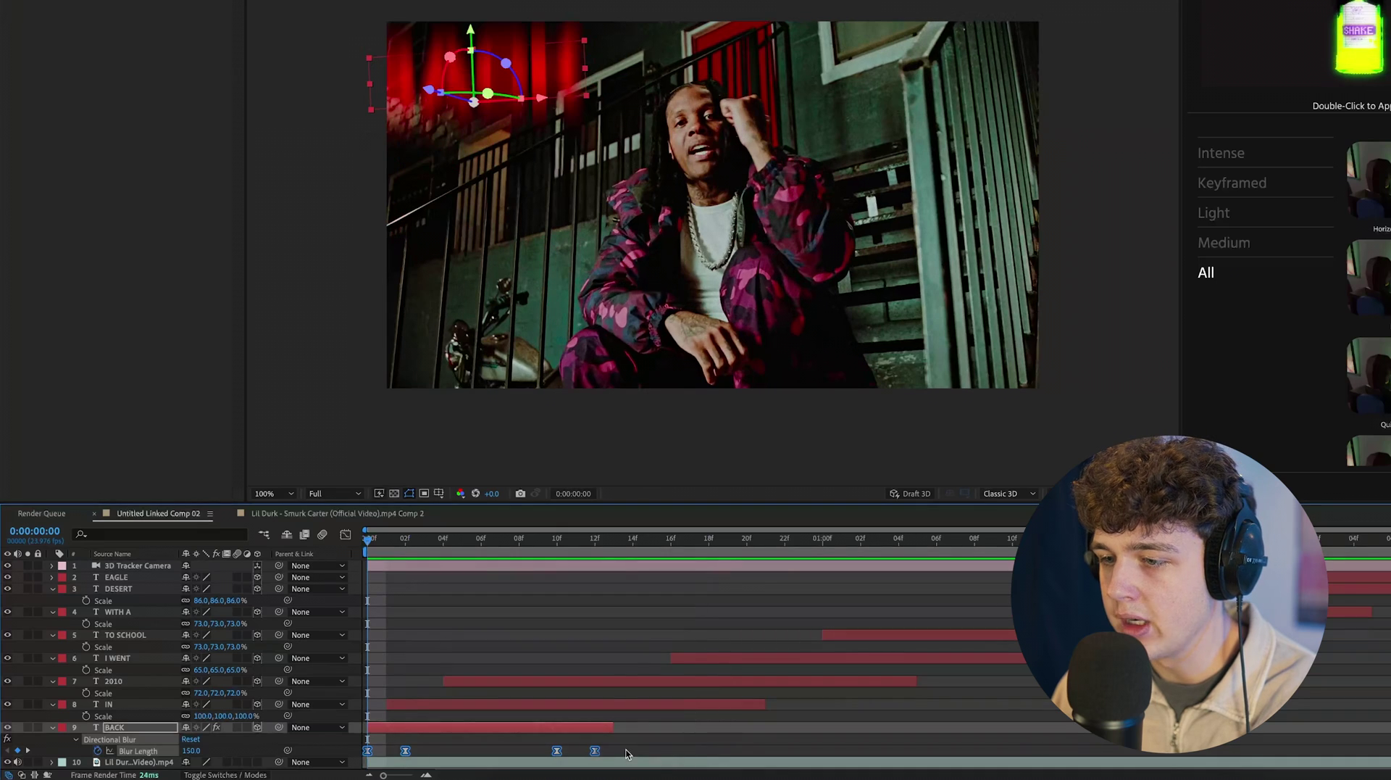
- Copy BACK's four Blur Length keyframes onto IN at 0:00:00:01 and move the last two to 0:00:00:17 and 0:00:00:19
left_click_drag(626, 750, 364, 755)
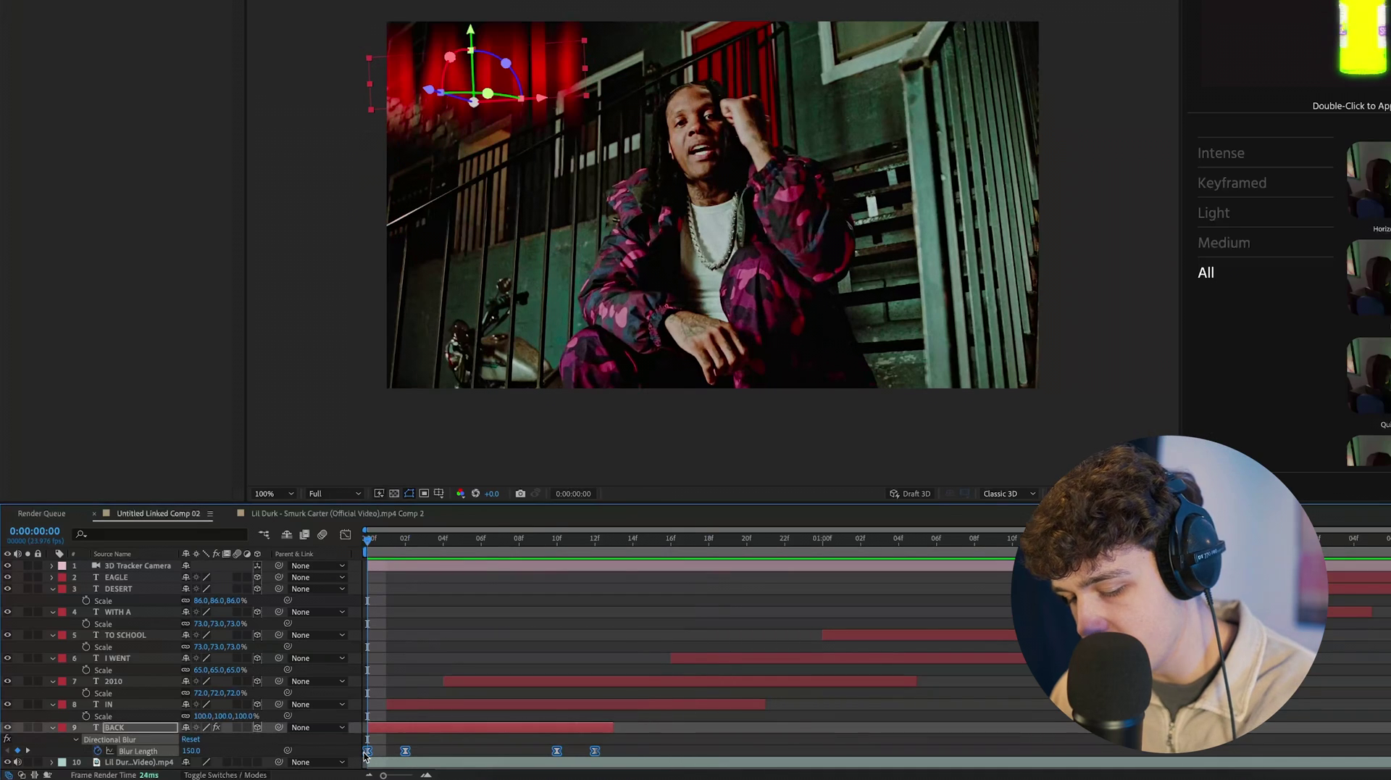
left_click(476, 706)
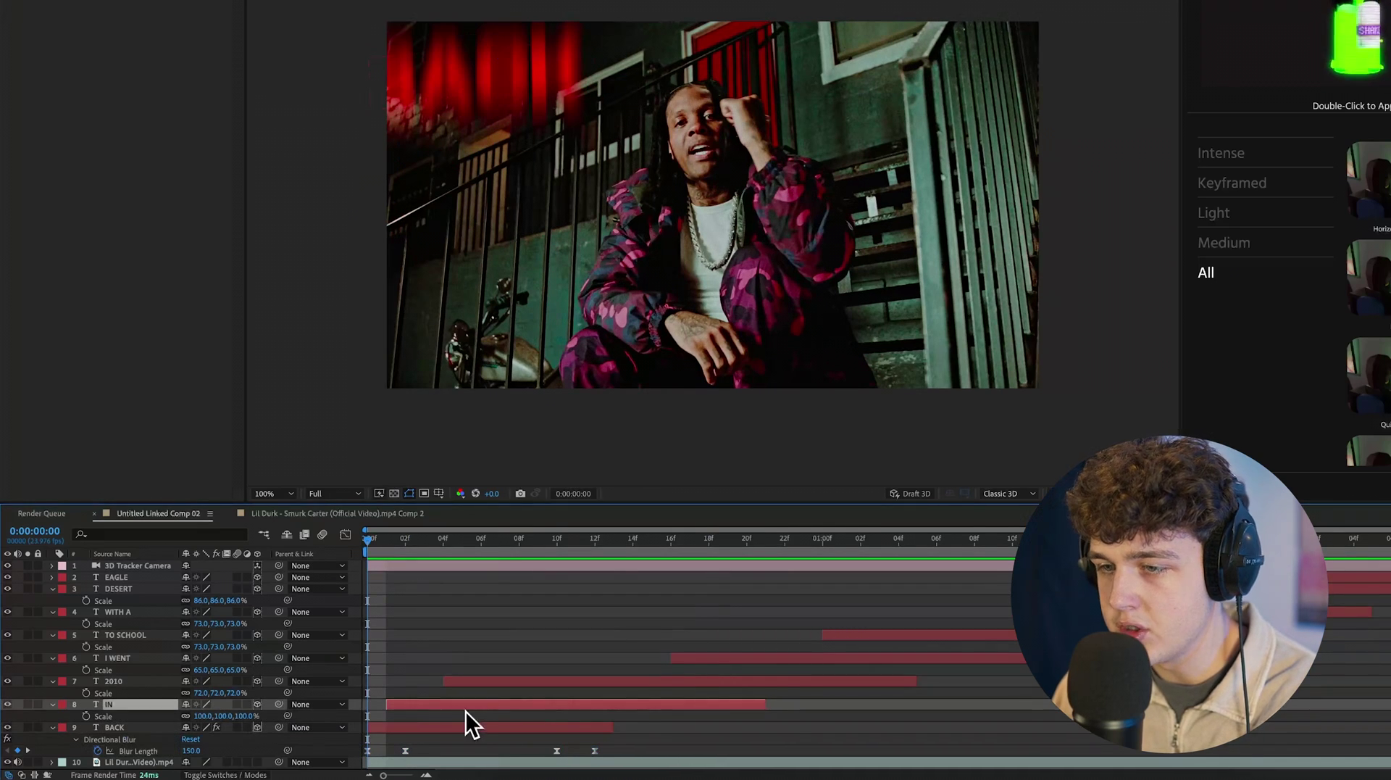
key("ctrl+v")
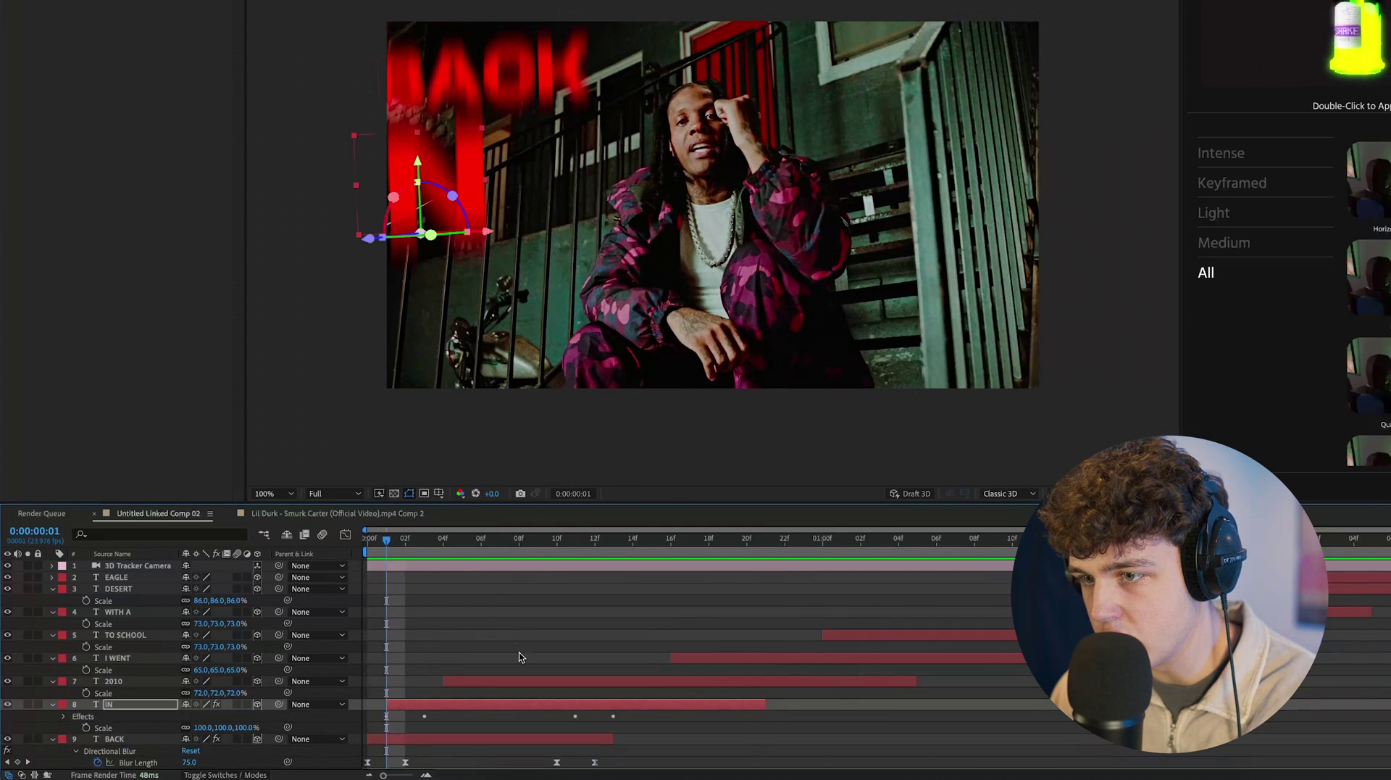
key("u")
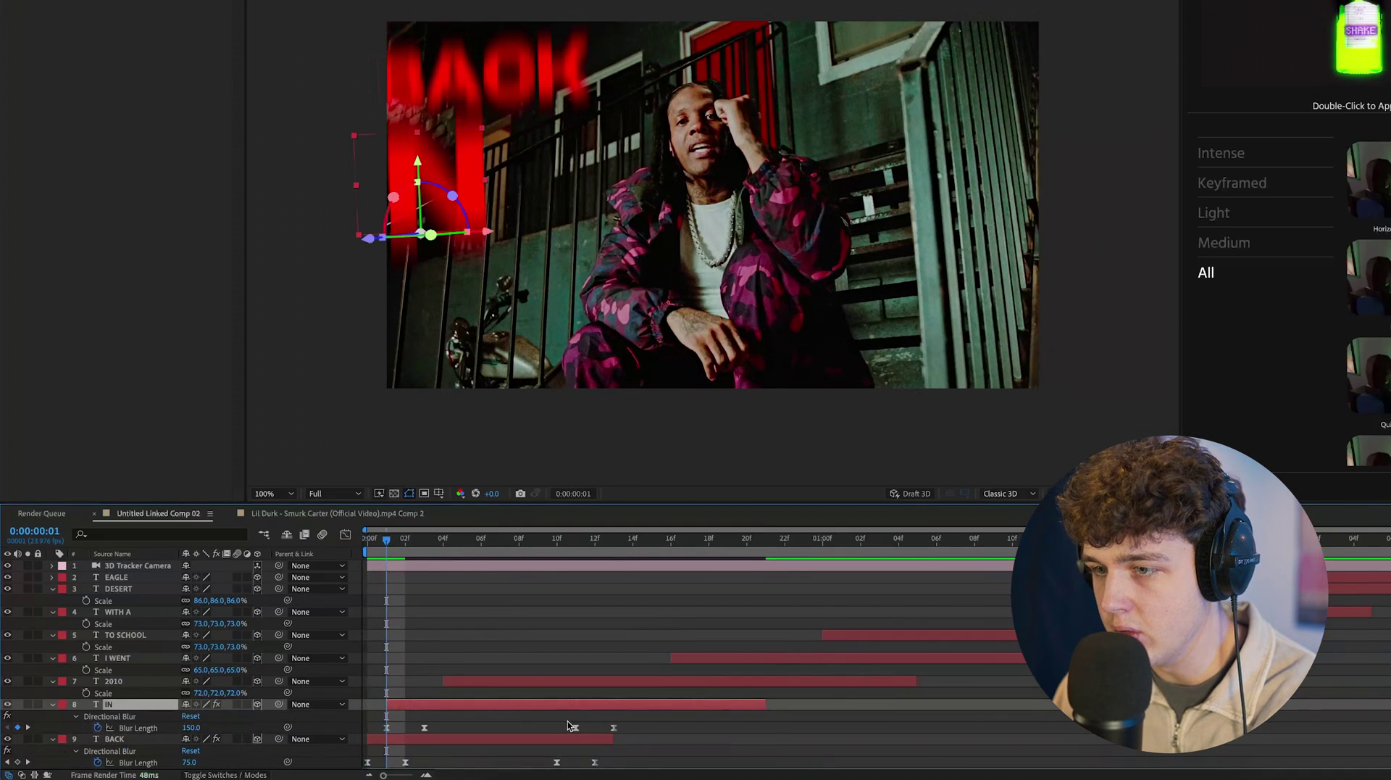
left_click_drag(555, 720, 672, 732)
left_click_drag(641, 724, 609, 731)
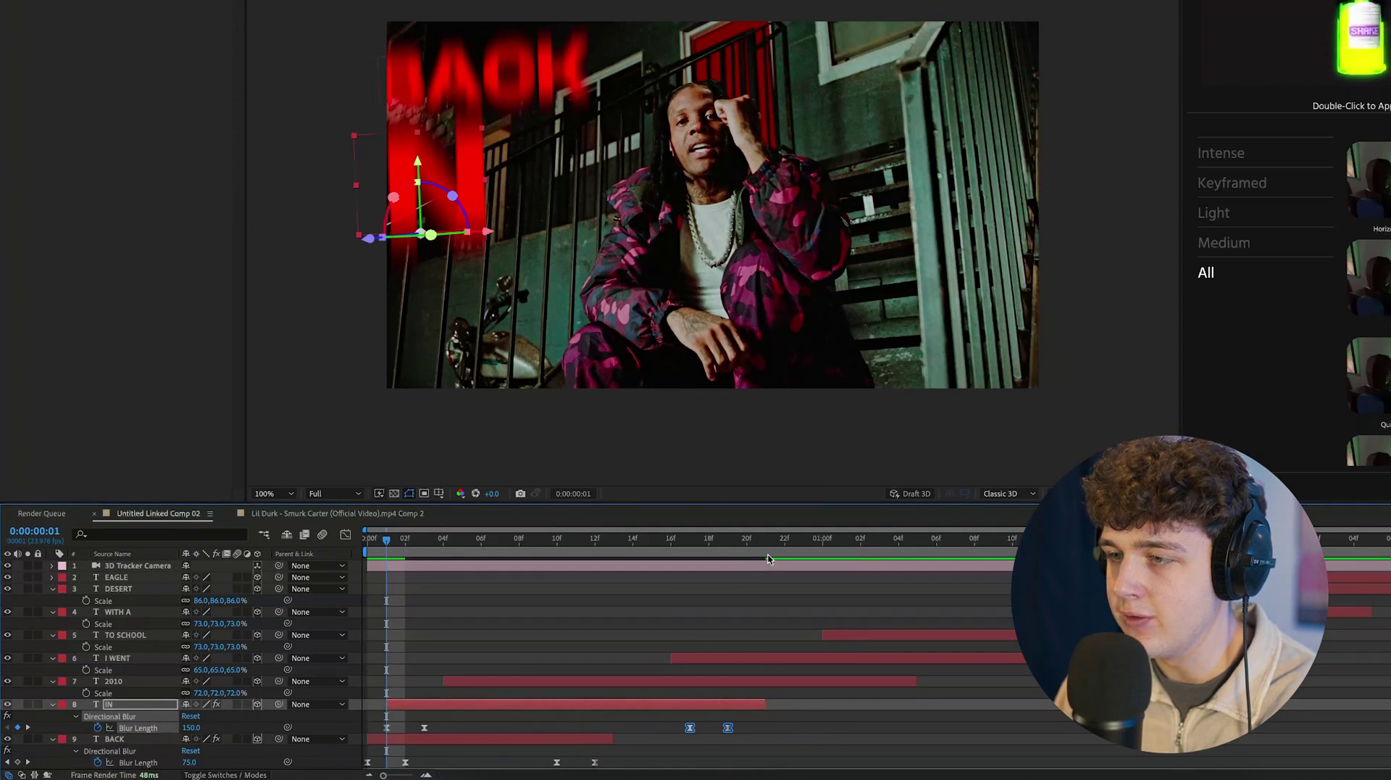
- Paste the Directional Blur keyframes onto 2010 at 0:00:00:04 and move the last two to 0:00:01:02 and 0:00:01:04
left_click(705, 681)
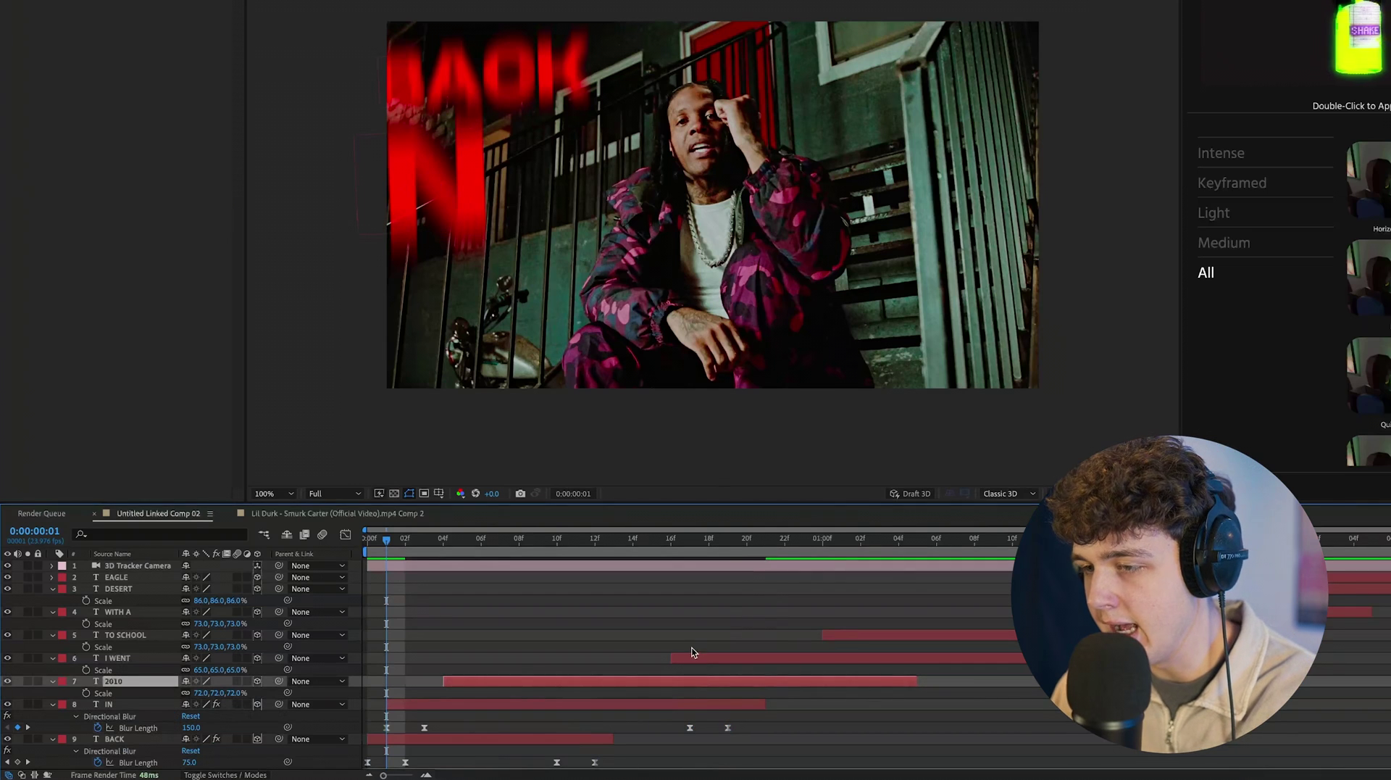
key("u")
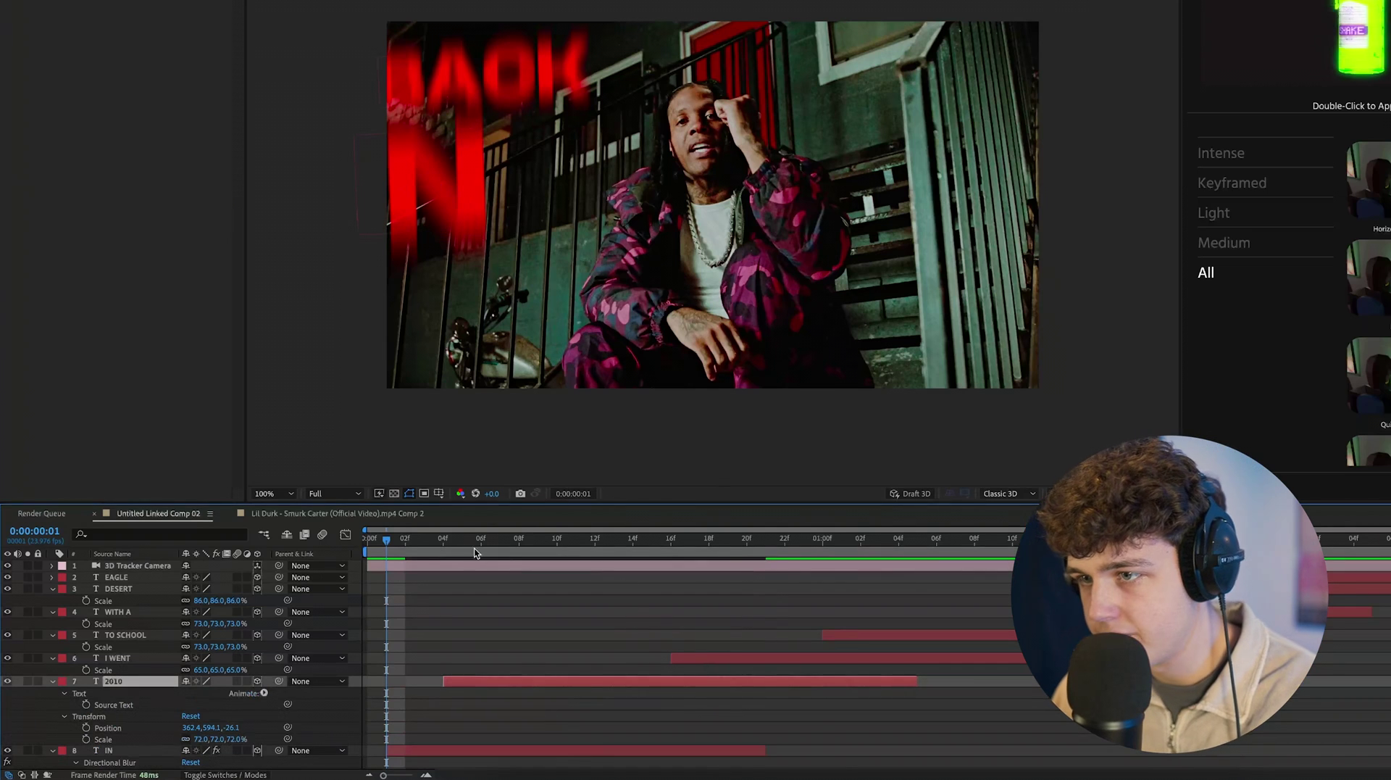
left_click(444, 539)
key("super+v")
left_click(633, 689)
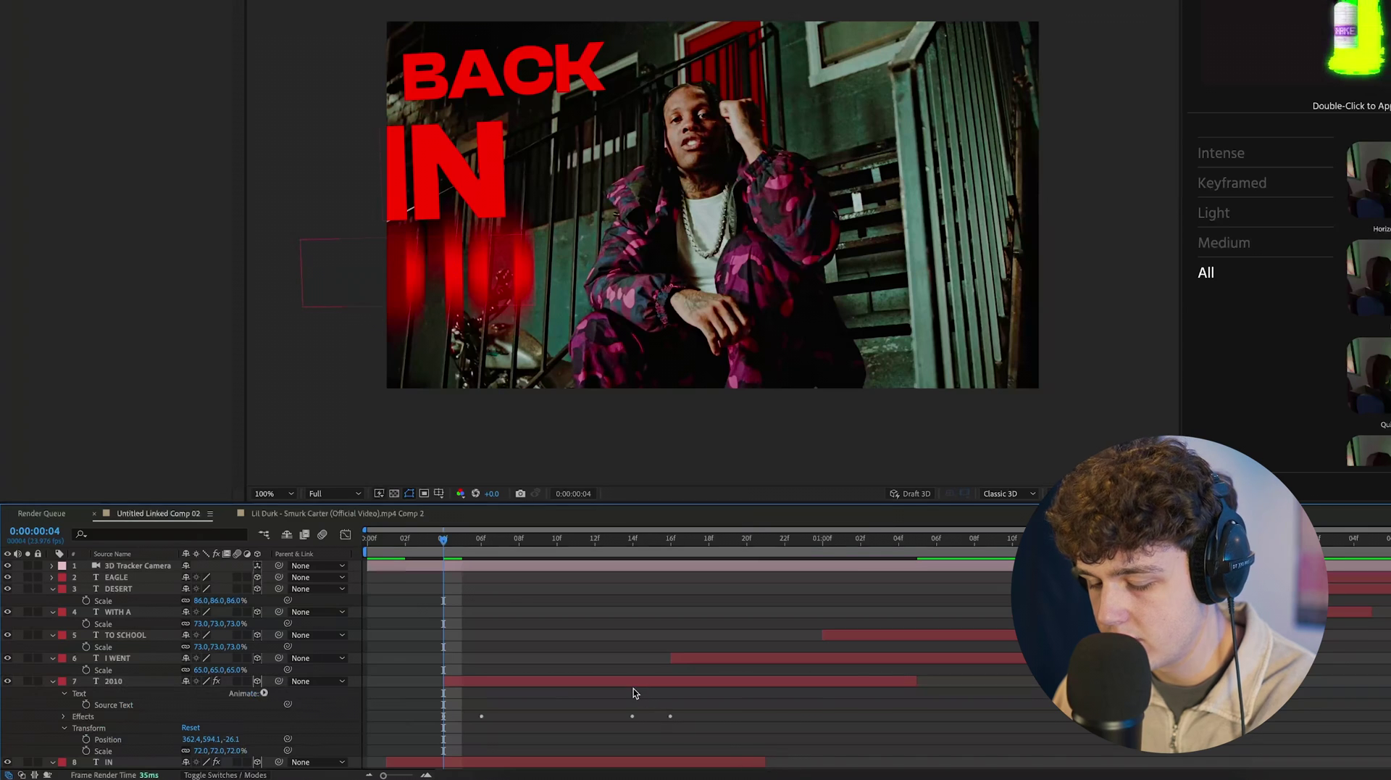
left_click(636, 685)
key("u")
left_click_drag(692, 698, 898, 703)
- Paste the Directional Blur keyframes onto the I WENT, TO SCHOOL and WITH A layers, with the blur-out pair near each layer's end
left_click(818, 660)
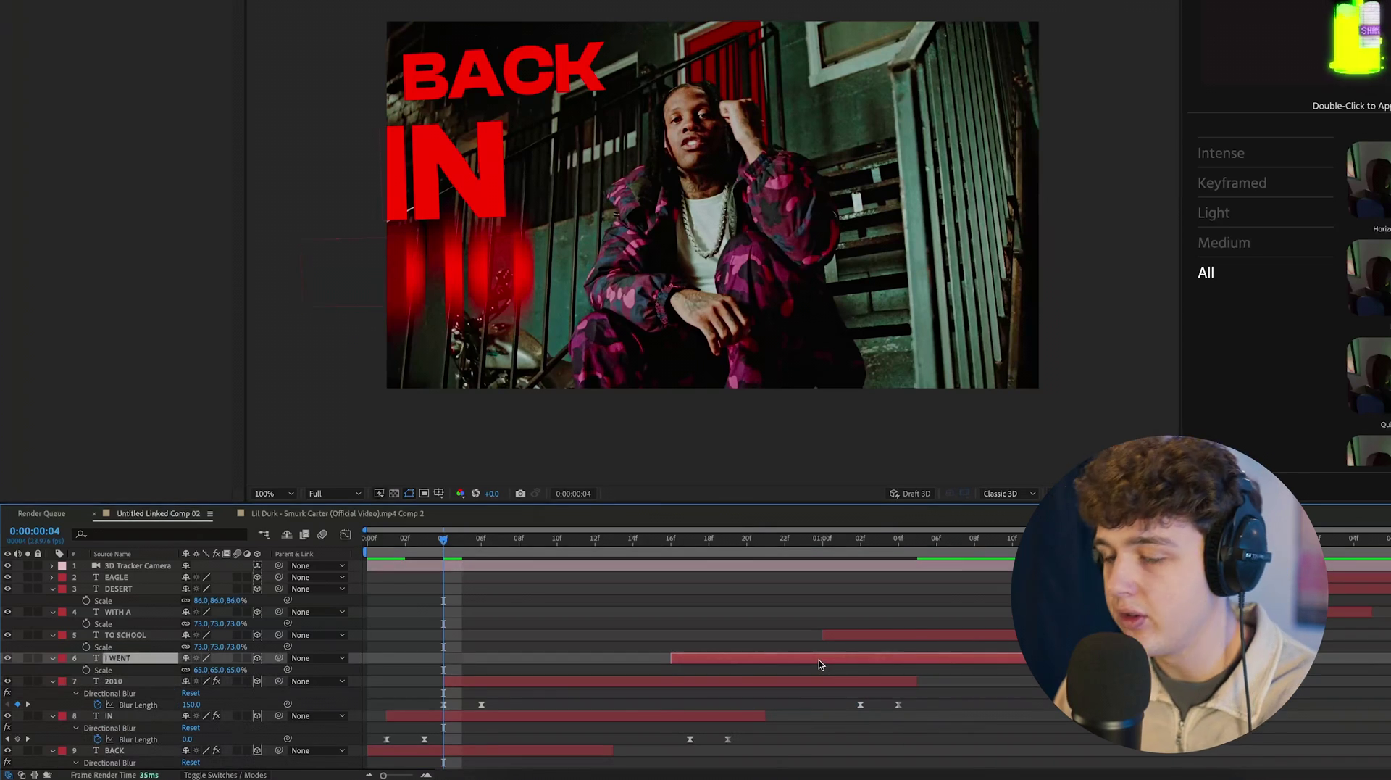
key("ctrl+v")
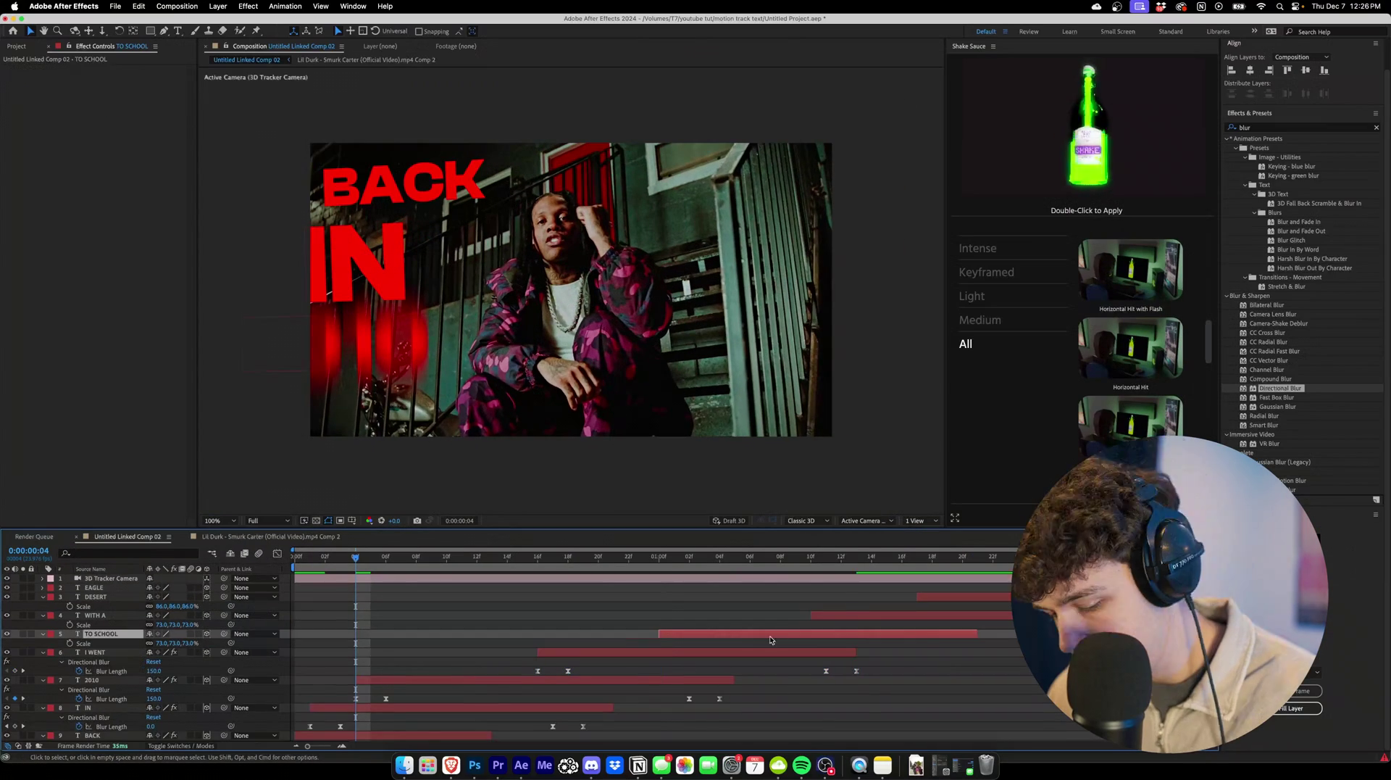
key("space")
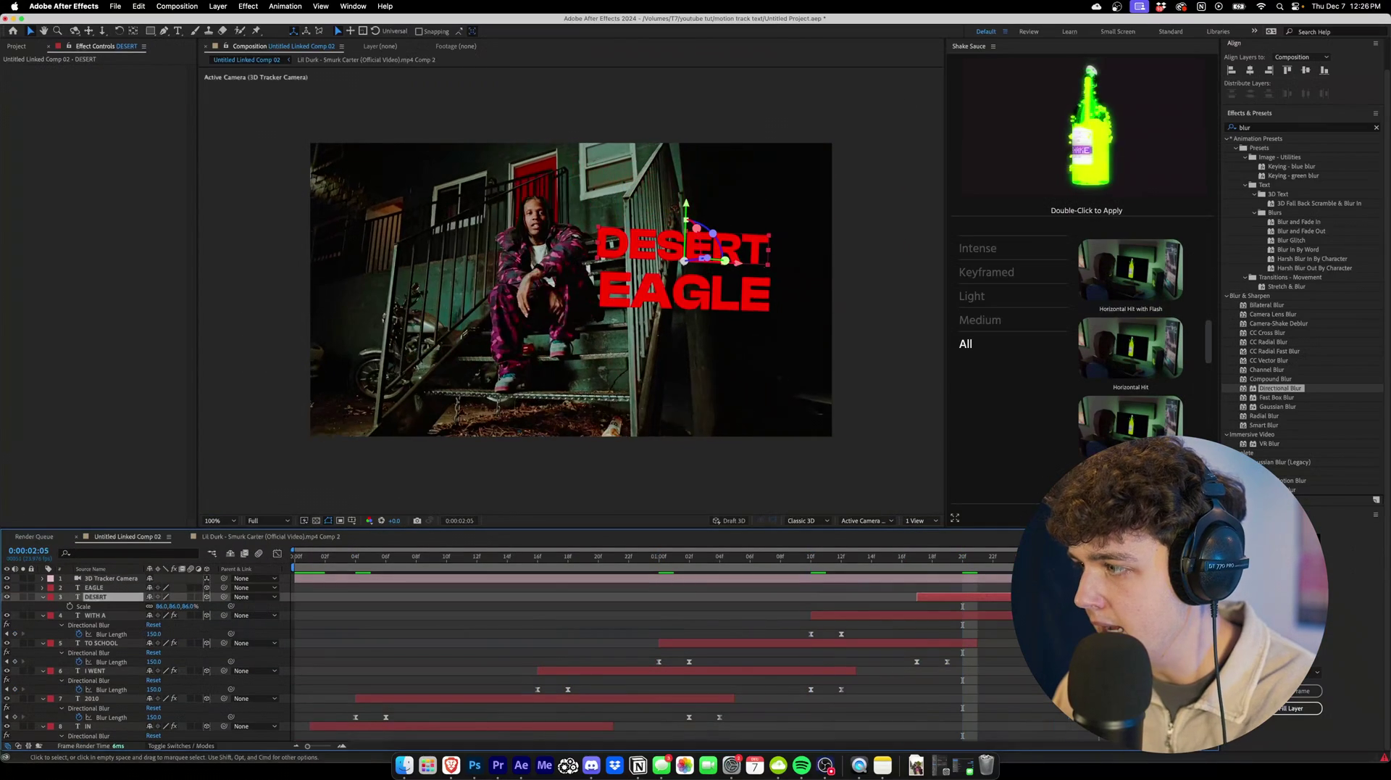
- Paste the Directional Blur keyframes onto DESERT at 0:00:01:17 and delete the closing blur-out pair
left_click(917, 569)
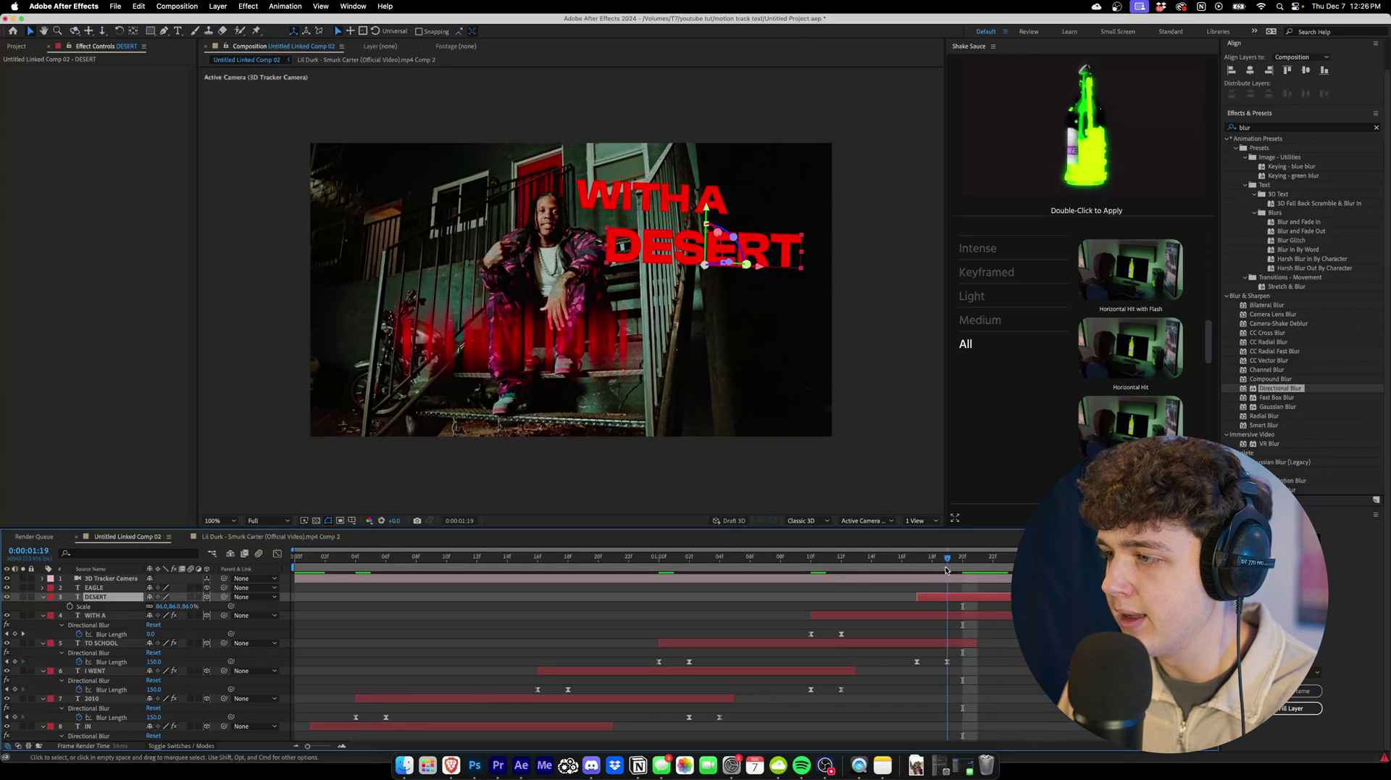
key("cmd+v")
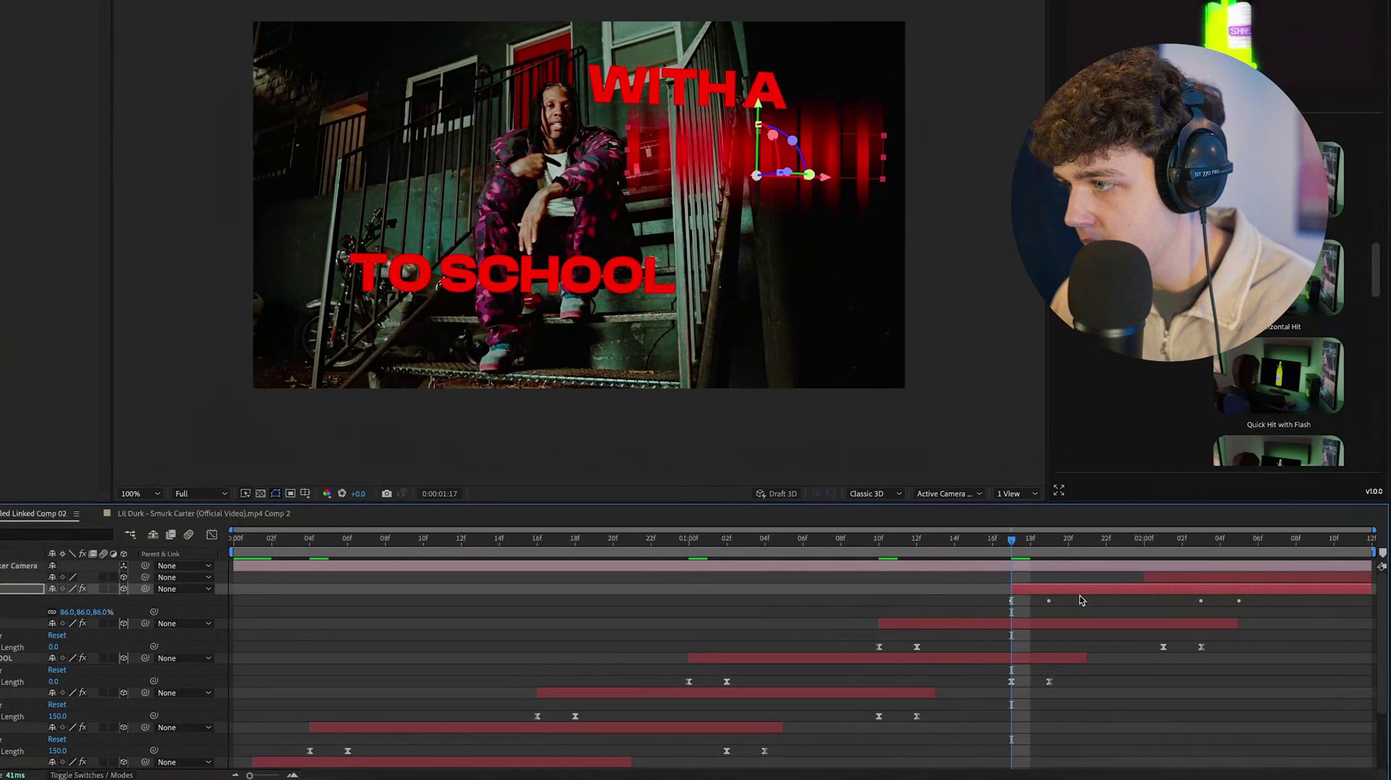
left_click_drag(1262, 606, 1199, 617)
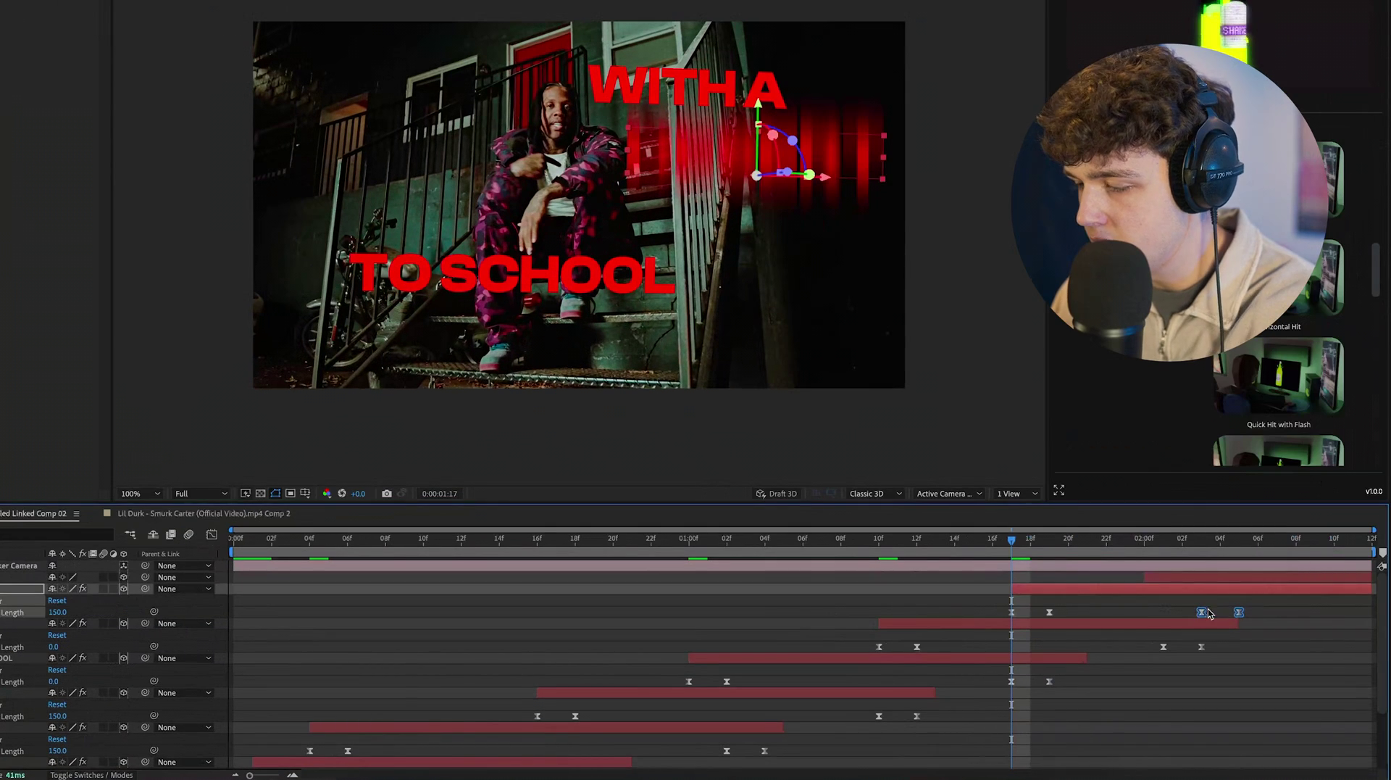
key("Delete")
left_click(1164, 545)
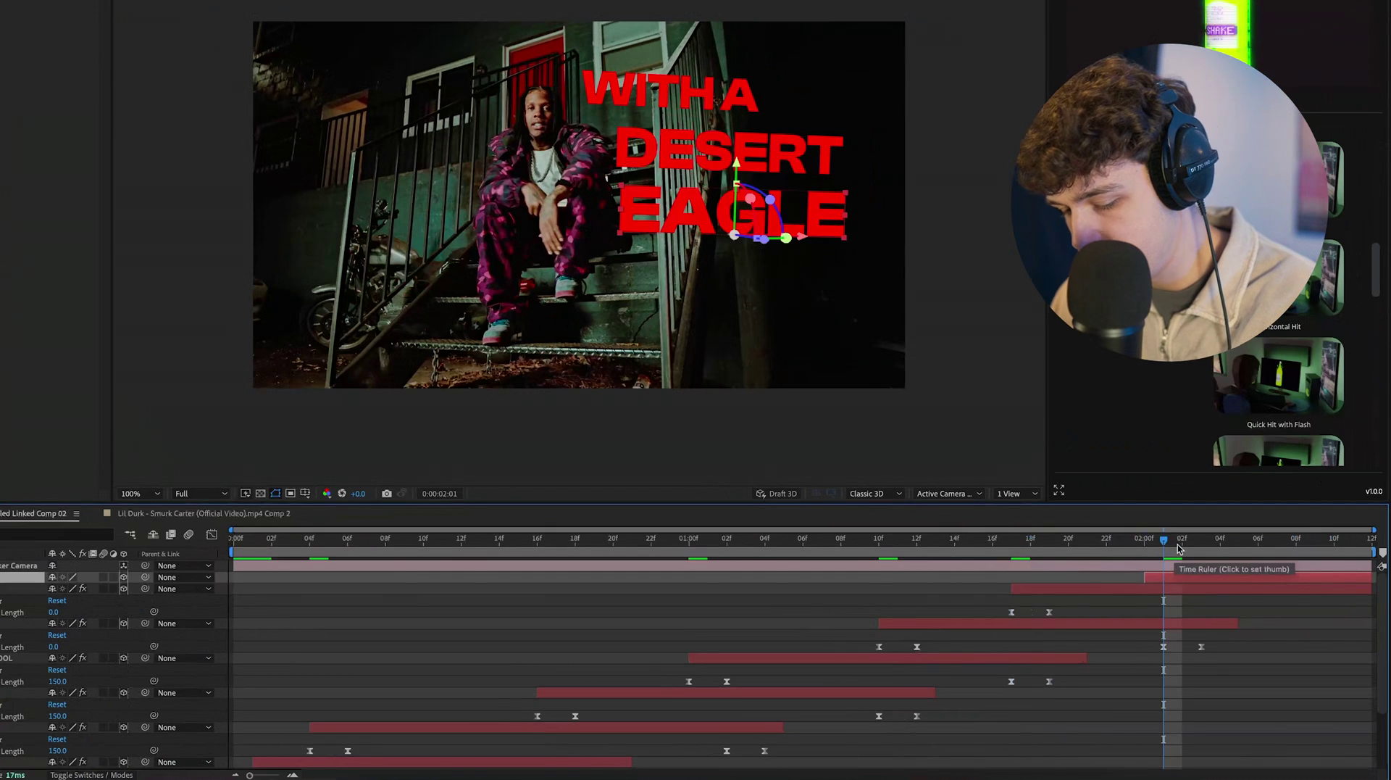
key("cmd+v")
left_click_drag(1293, 588, 1355, 605)
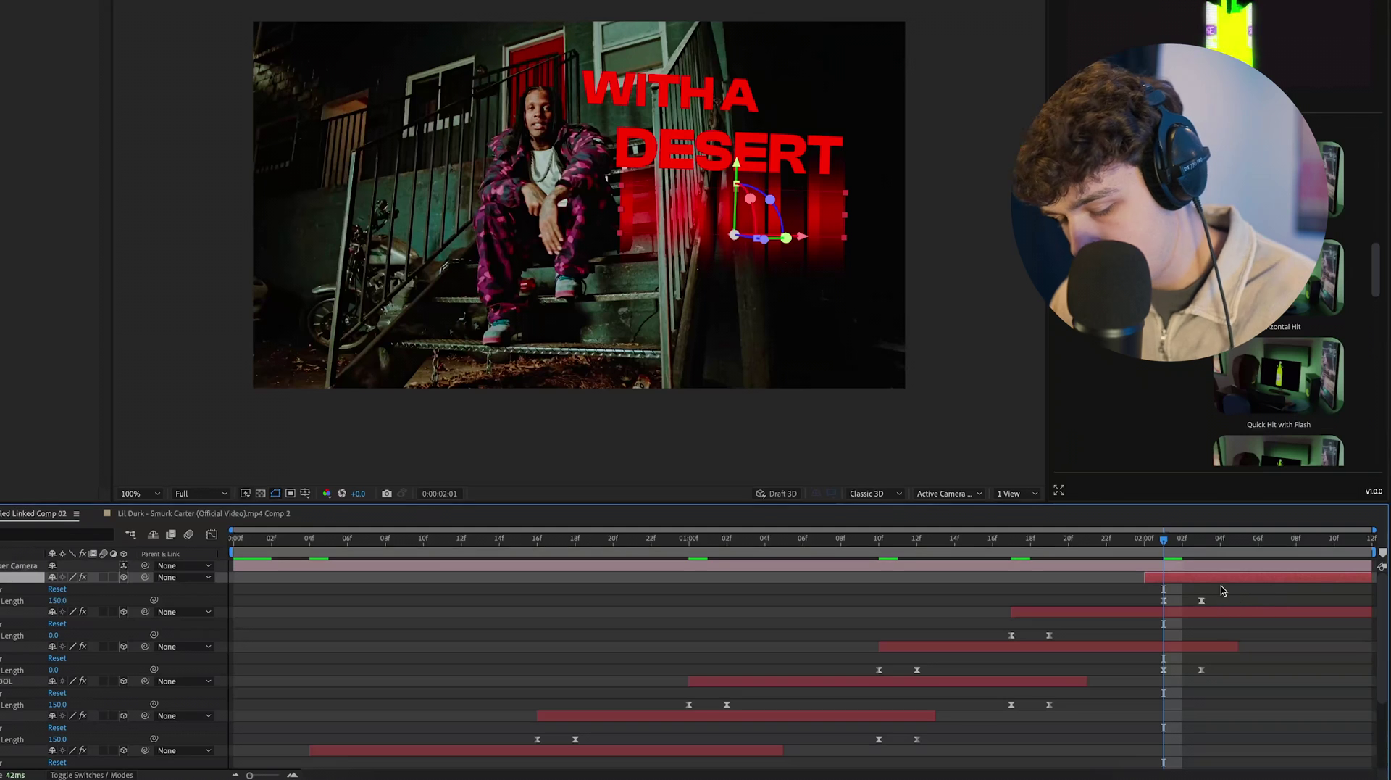
key("cmd+z")
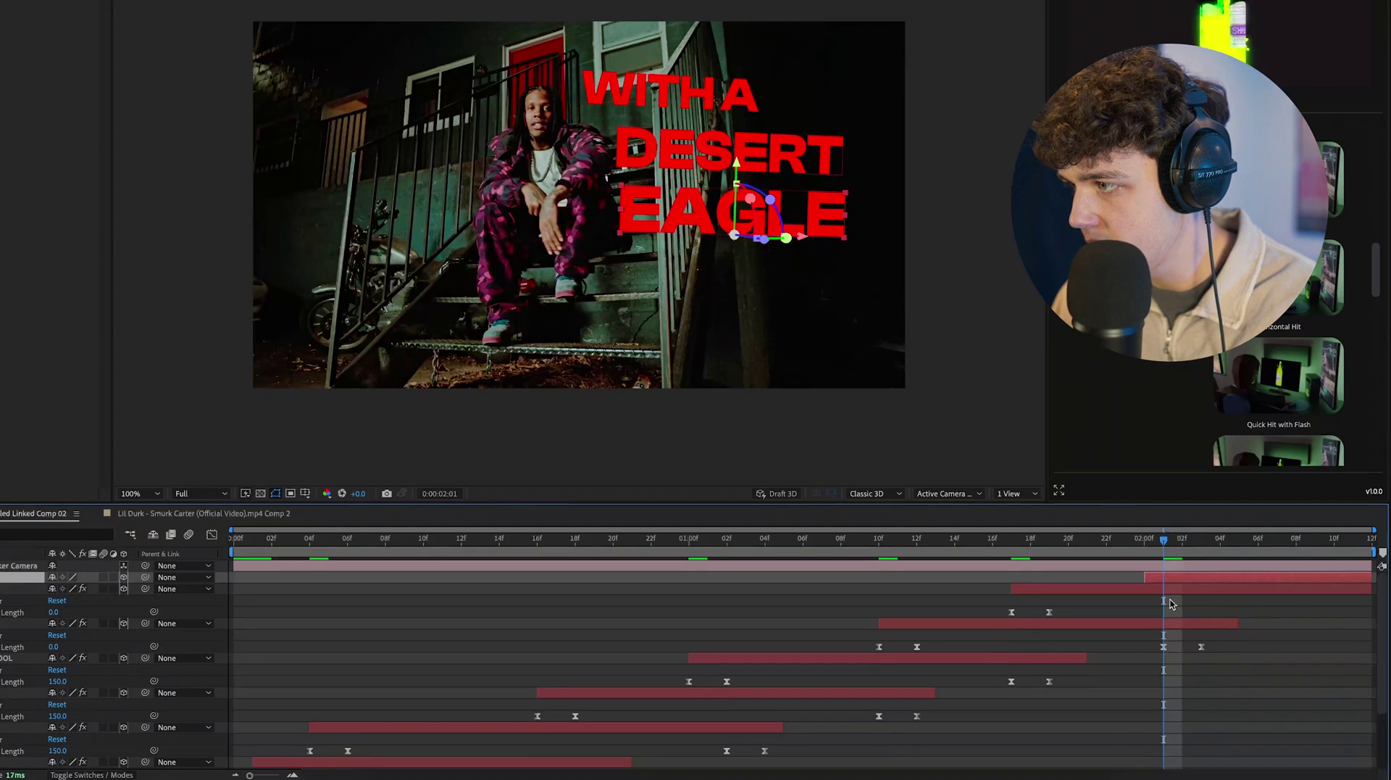
- Paste the Directional Blur keyframes onto EAGLE, keeping only the blur-in pair, placed at 0:00:02:00 and 0:00:02:02
key("cmd+v")
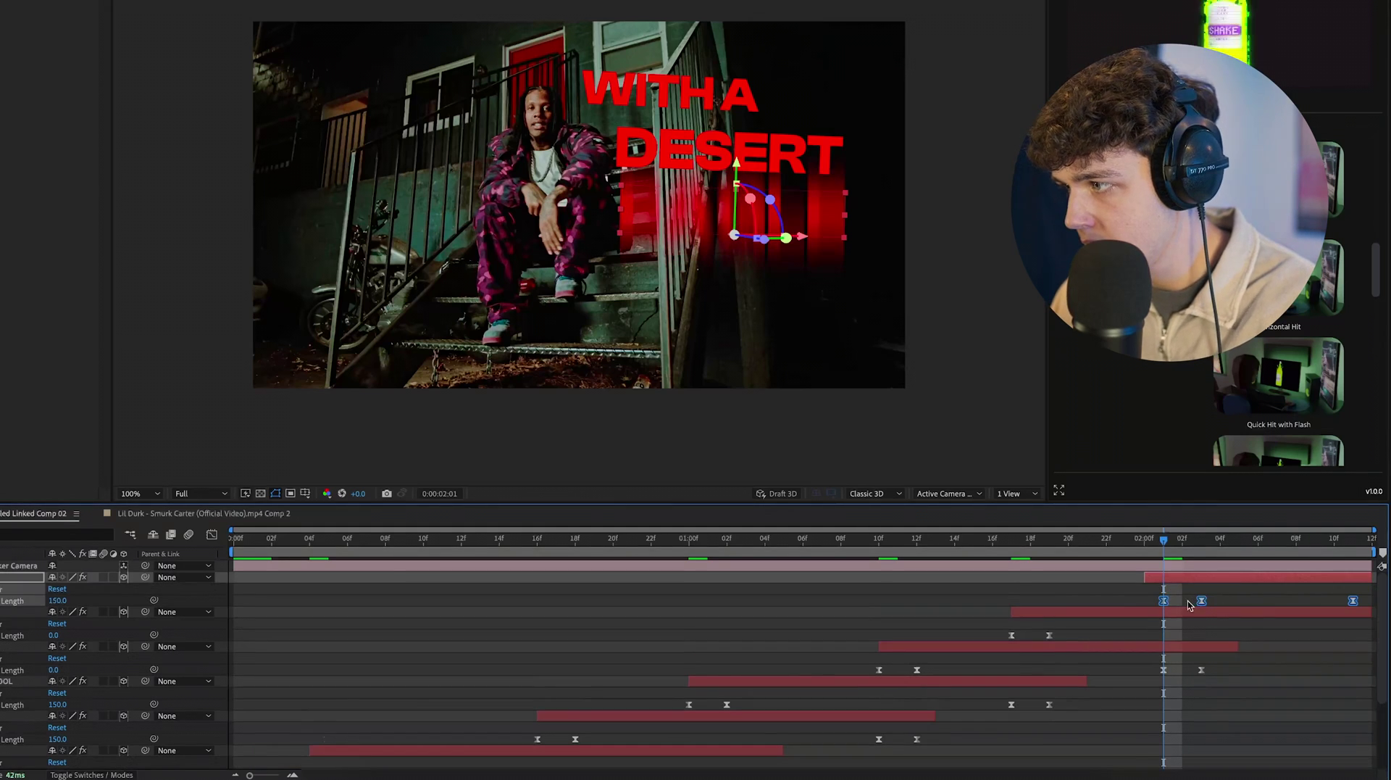
left_click_drag(1127, 609, 1089, 608)
left_click_drag(1258, 595, 1317, 603)
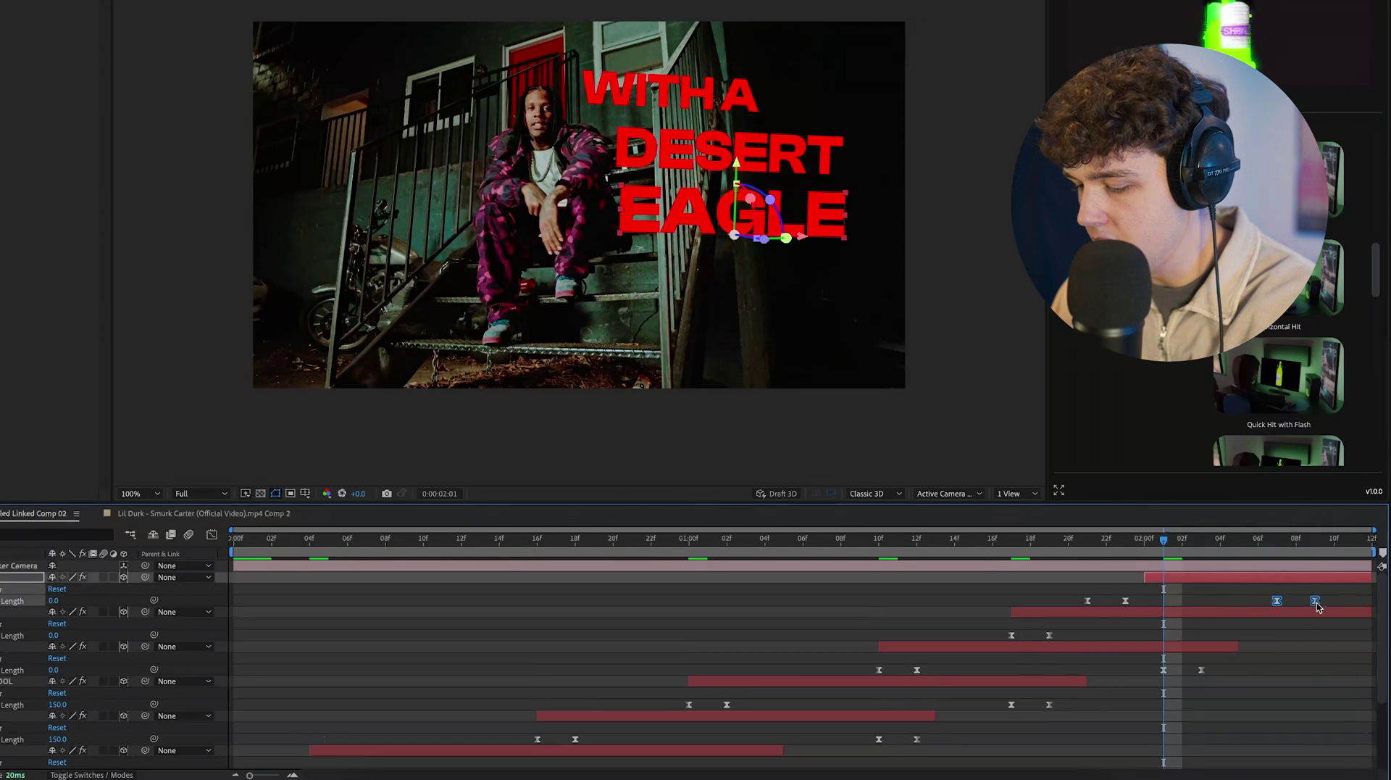
mouse_move(1147, 594)
left_mouse_down()
mouse_move(1079, 610)
mouse_move(1137, 597)
mouse_move(1106, 606)
left_mouse_up()
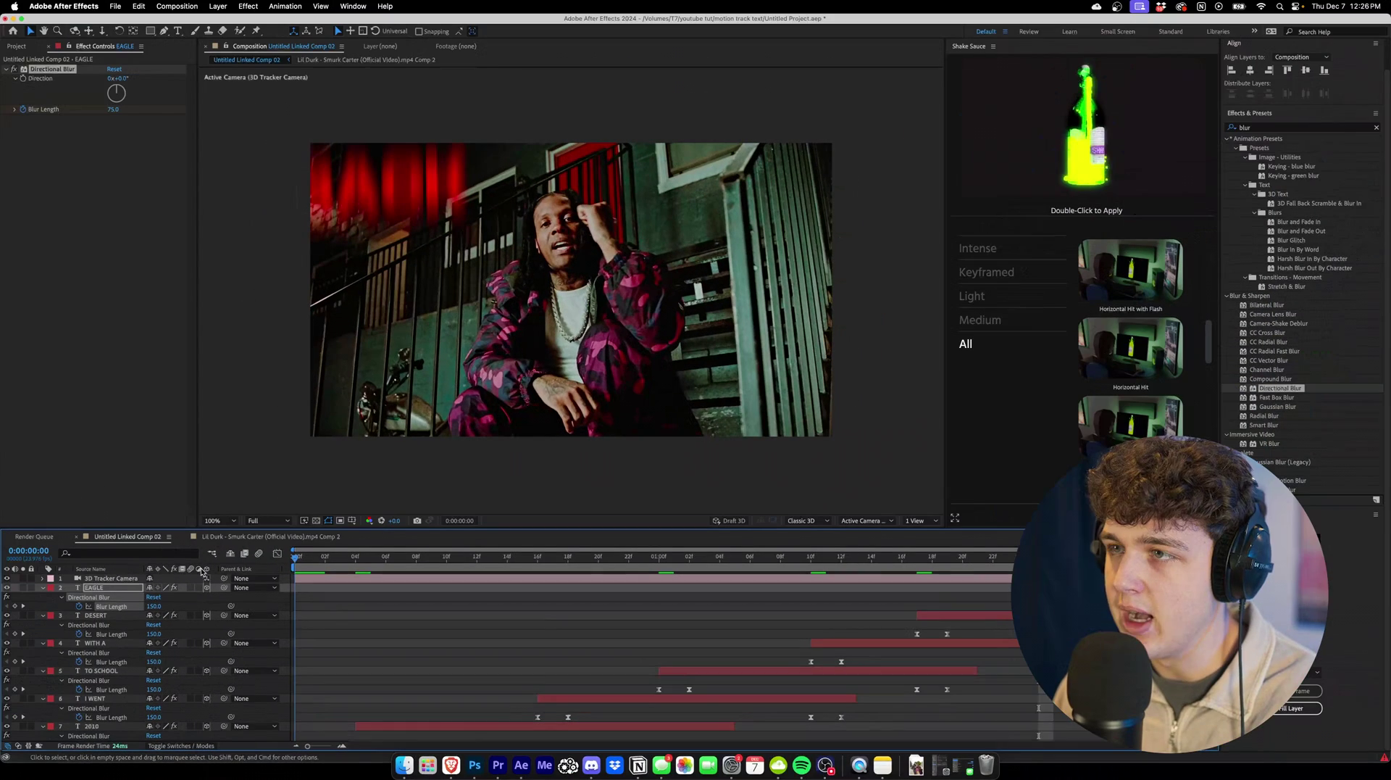
- Play back the blurred text animation from the start and return to 0:00:00:00
key("space")
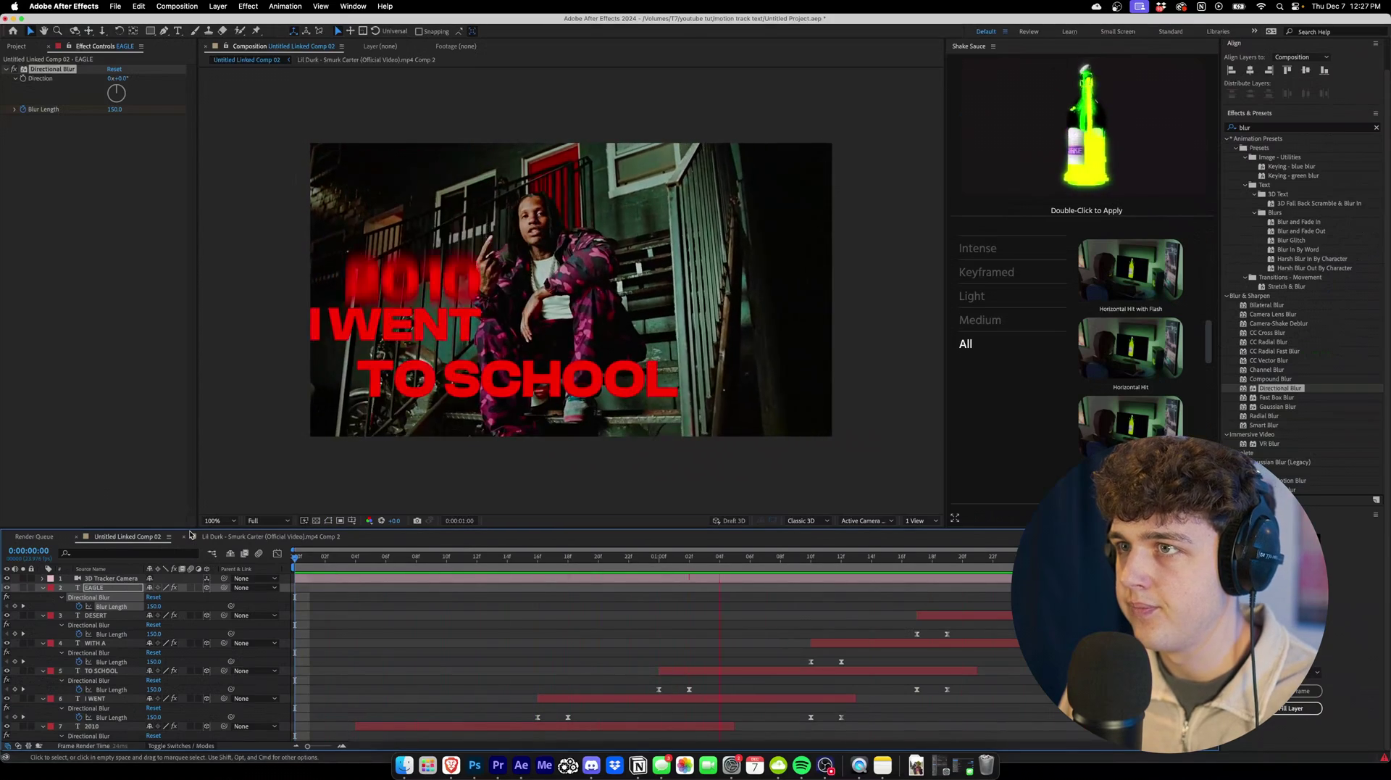
key("space")
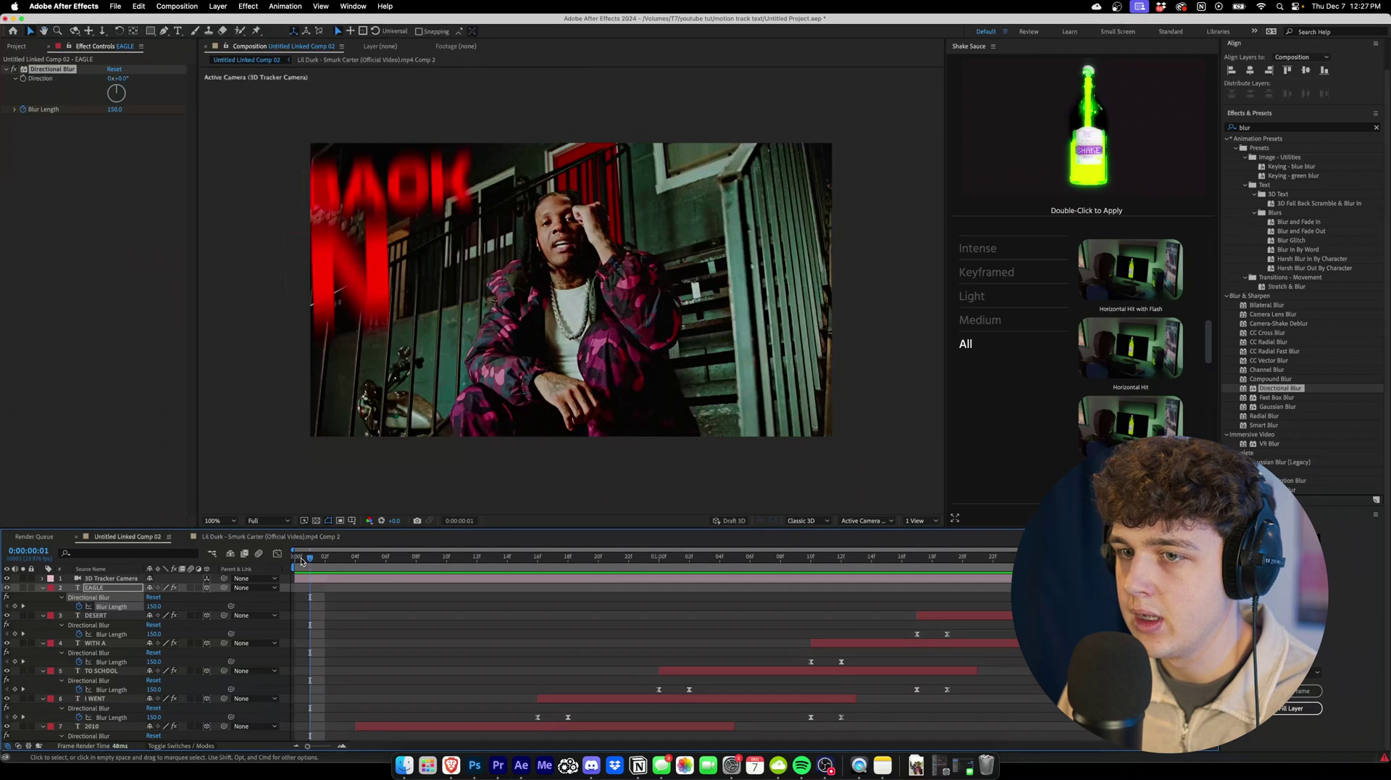
left_click(301, 558)
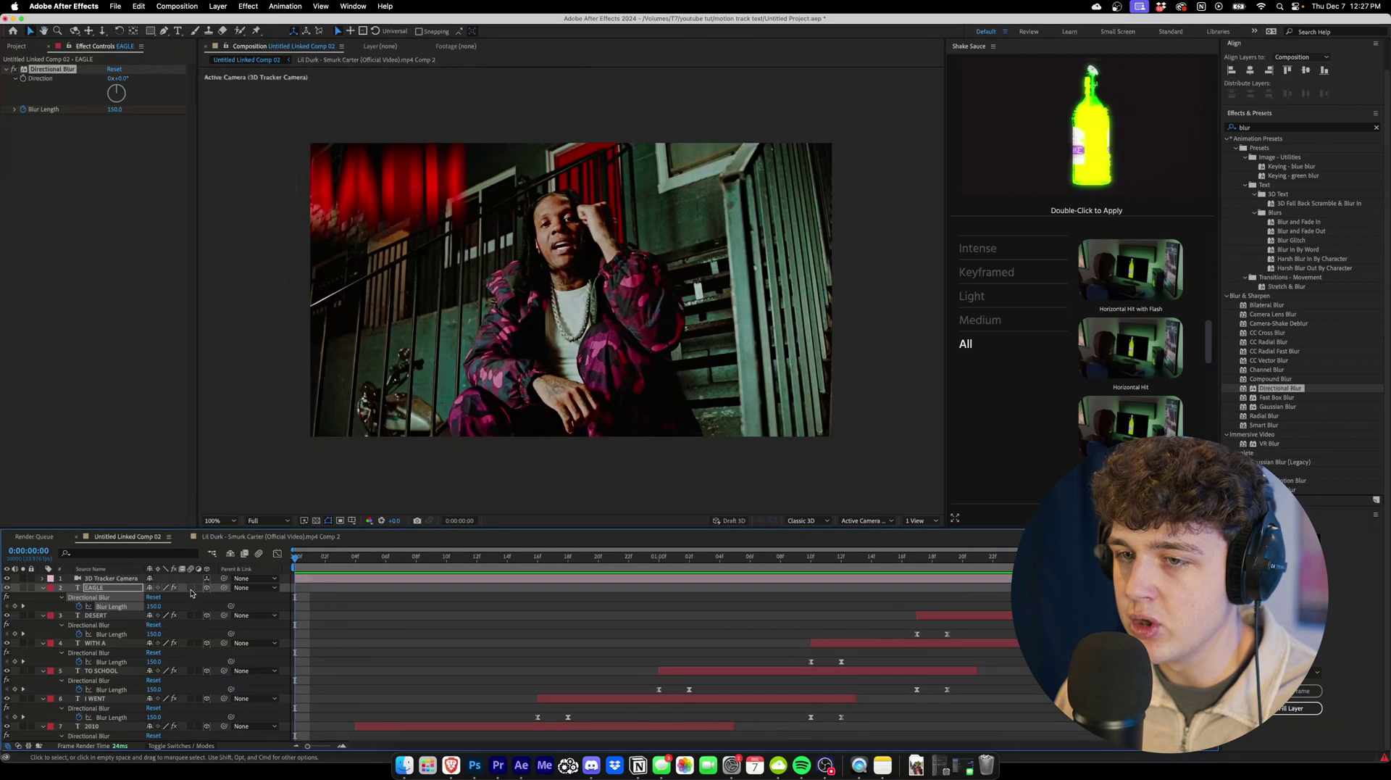
- Enable motion blur for the composition and every text layer from EAGLE to BACK, and play back the result
left_click_drag(190, 587, 192, 616)
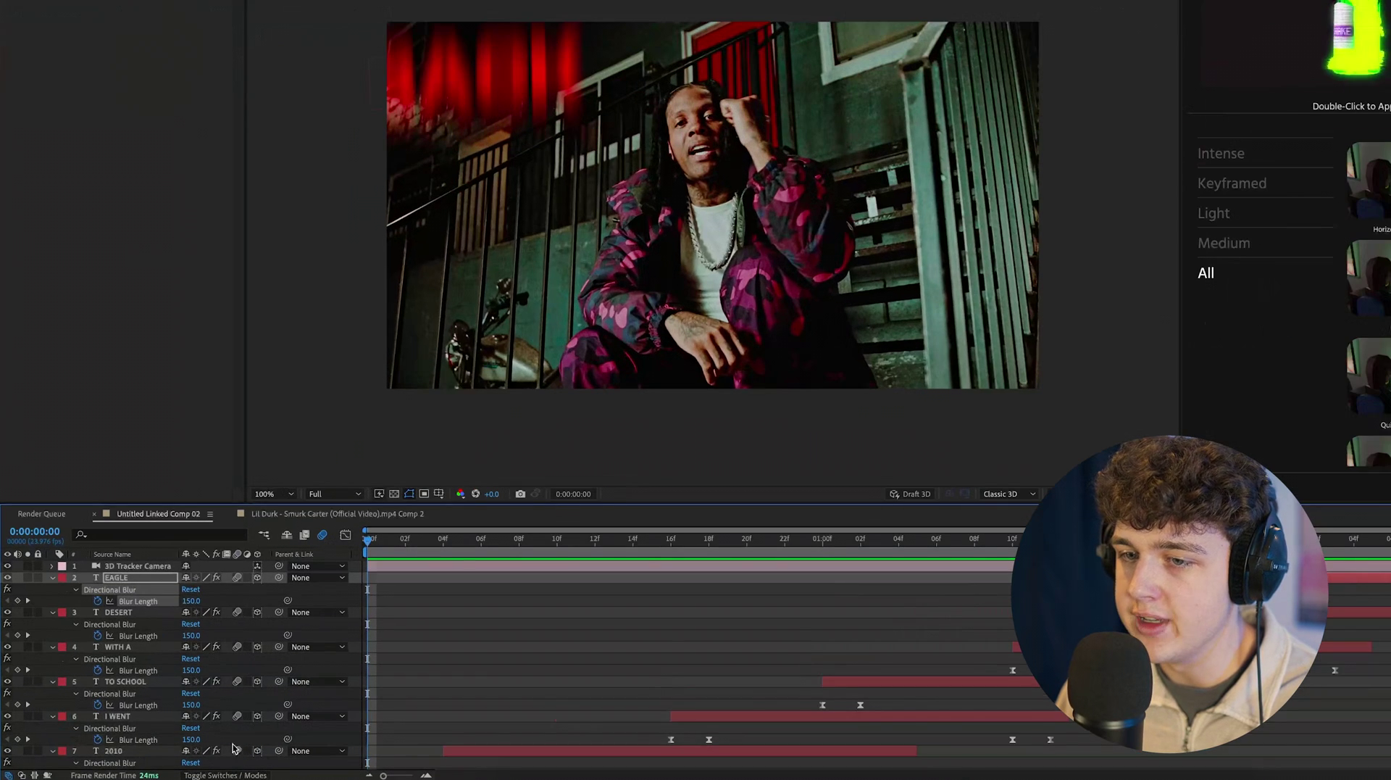
scroll(224, 731, "down", 3)
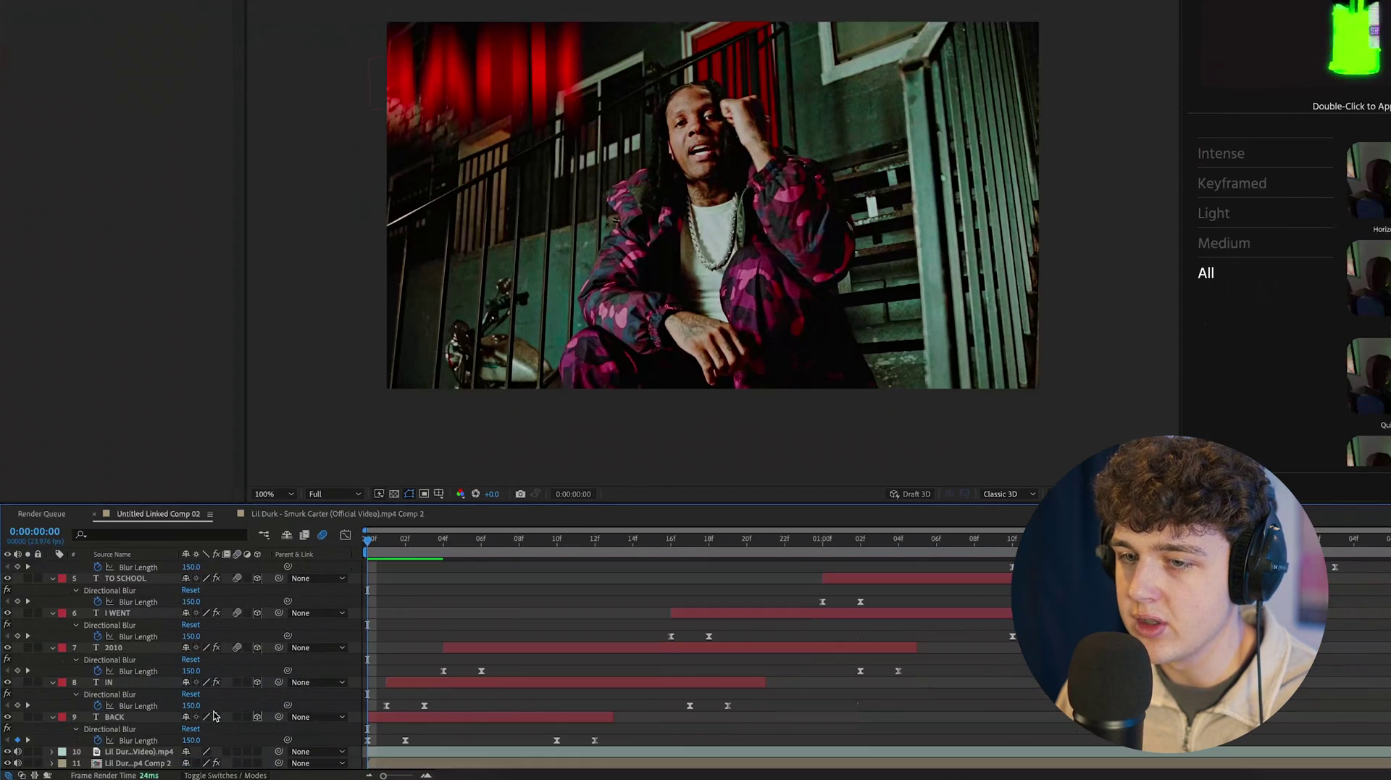
key("space")
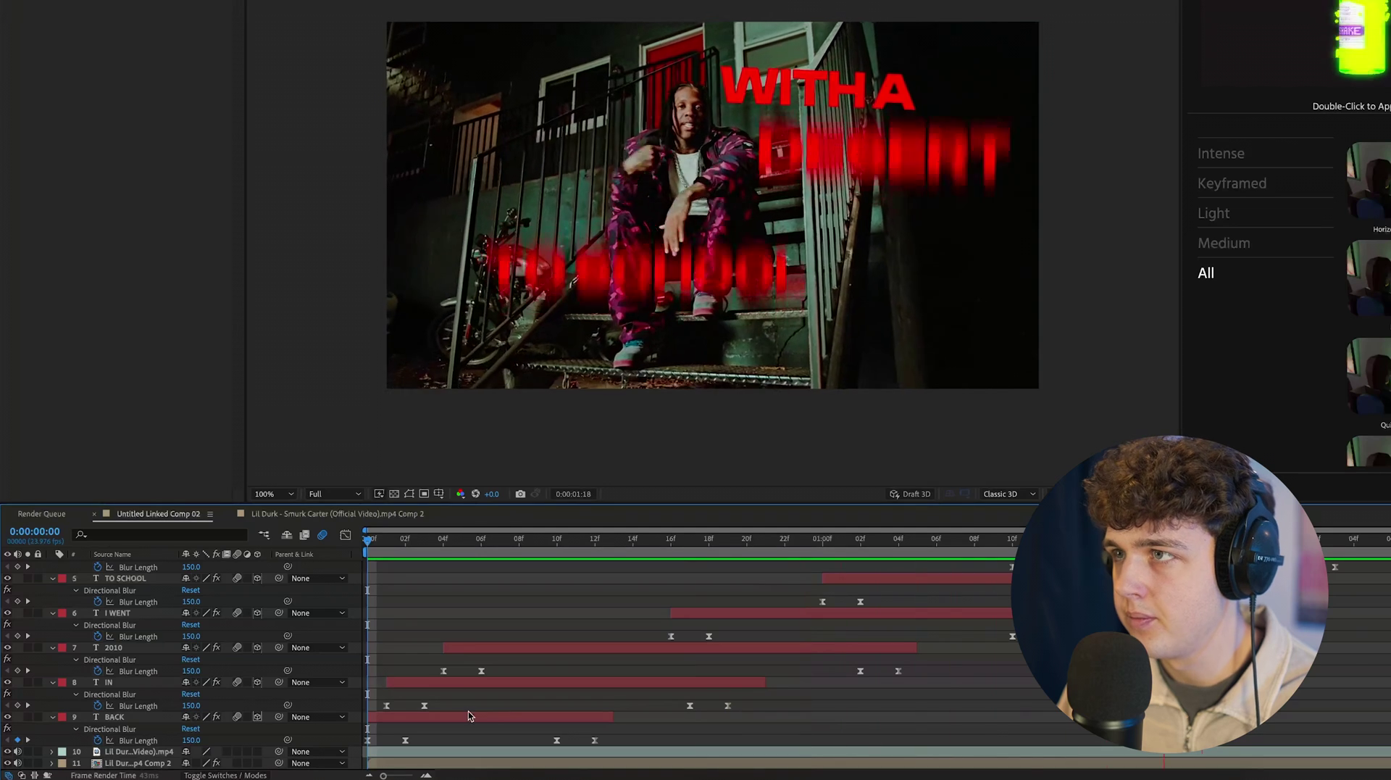
key("space")
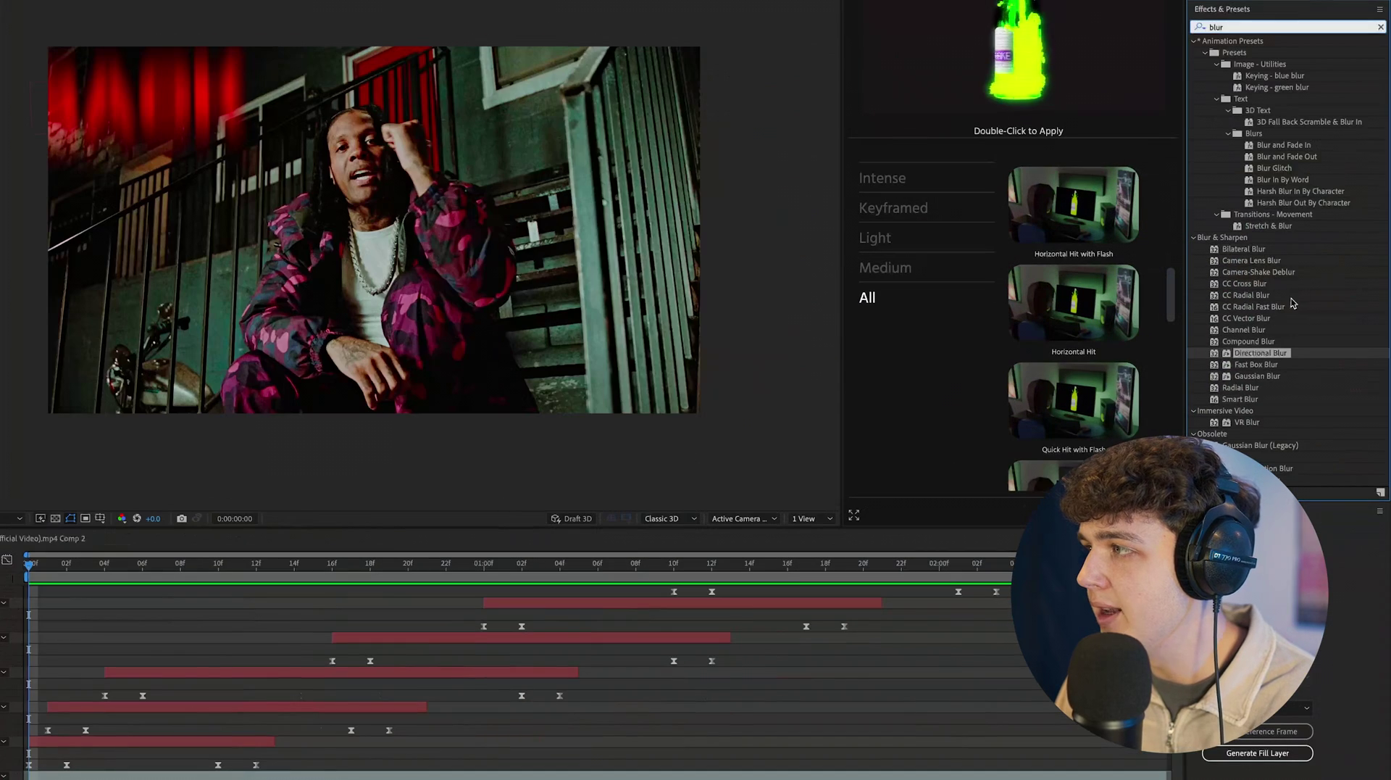
- Apply Gaussian Blur to the BACK text layer and go to 0:00:00:05
double_click(1282, 376)
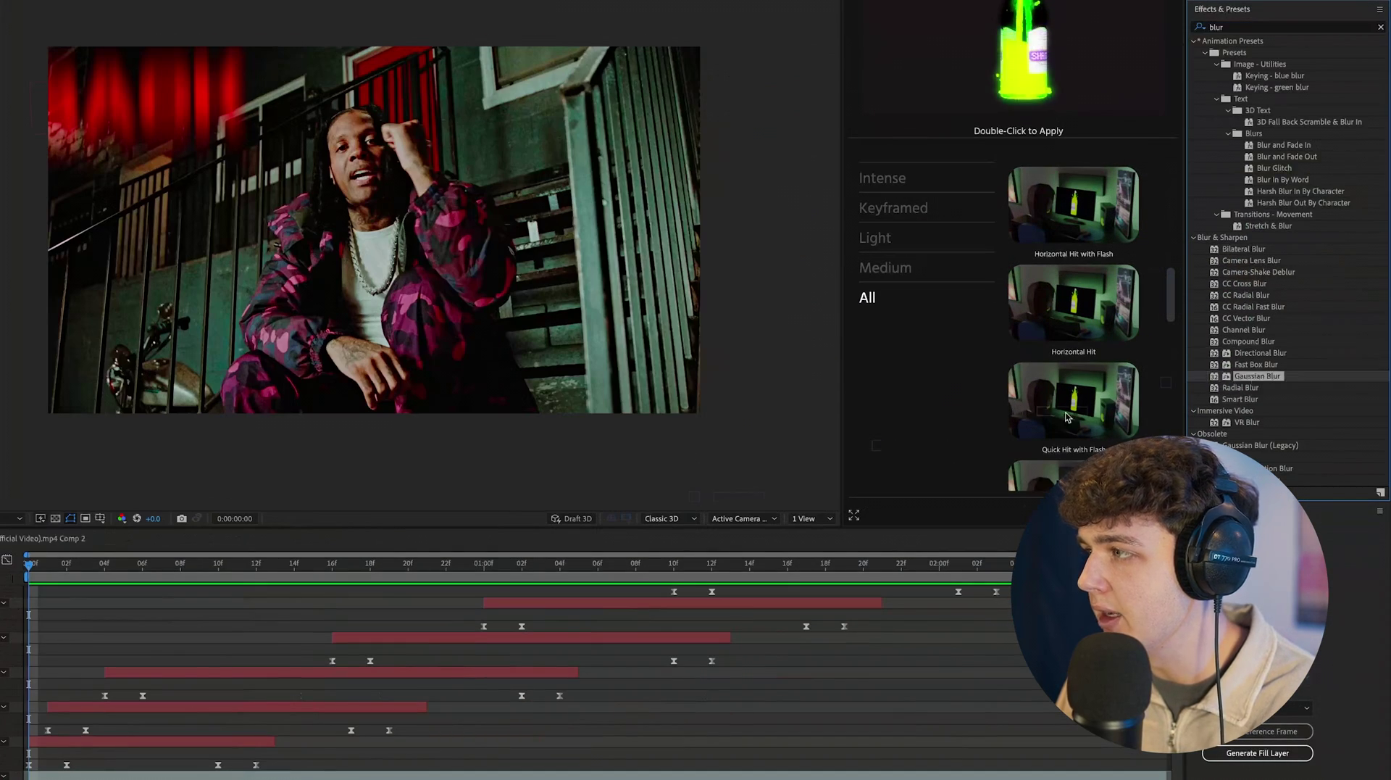
left_click(463, 540)
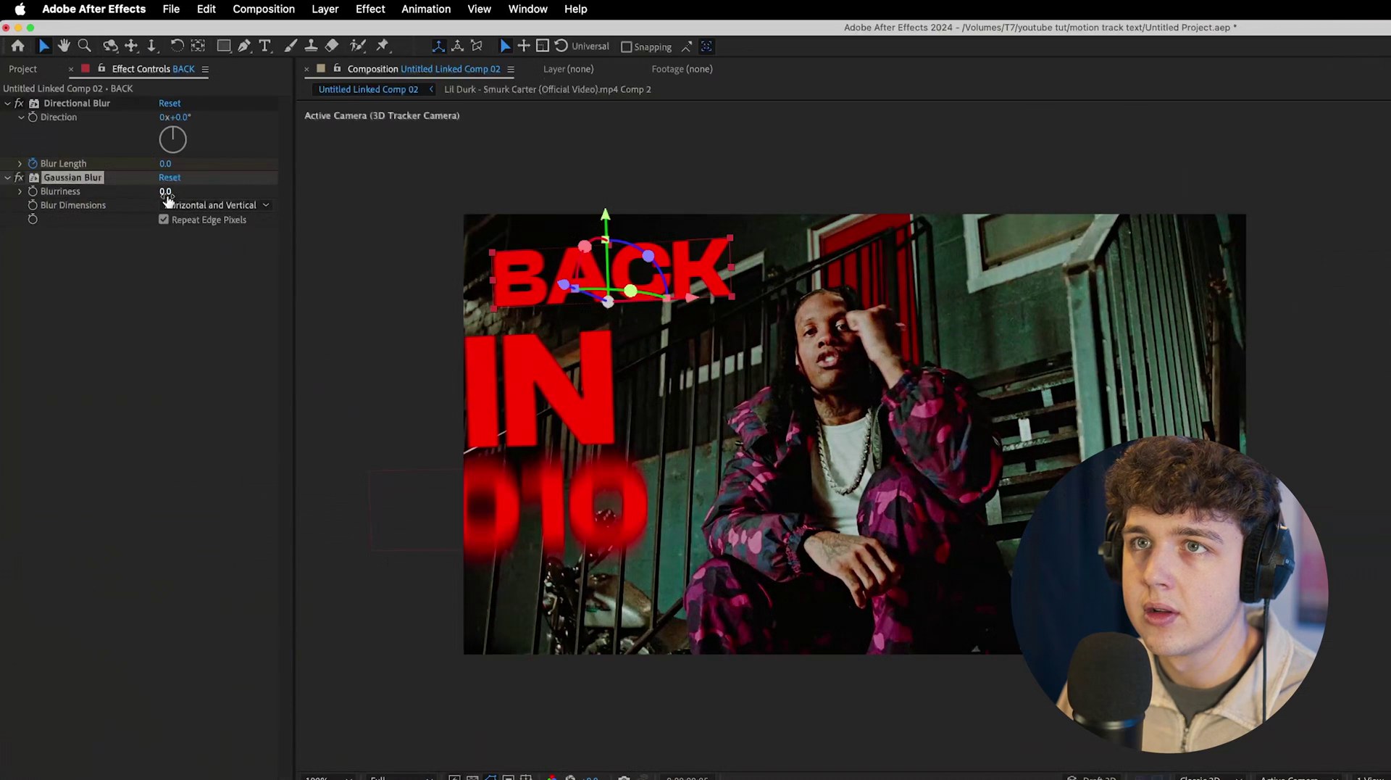
- Set the Gaussian Blur blurriness on BACK to 12.9 and apply the Noise effect to the same layer
left_click_drag(167, 194, 242, 198)
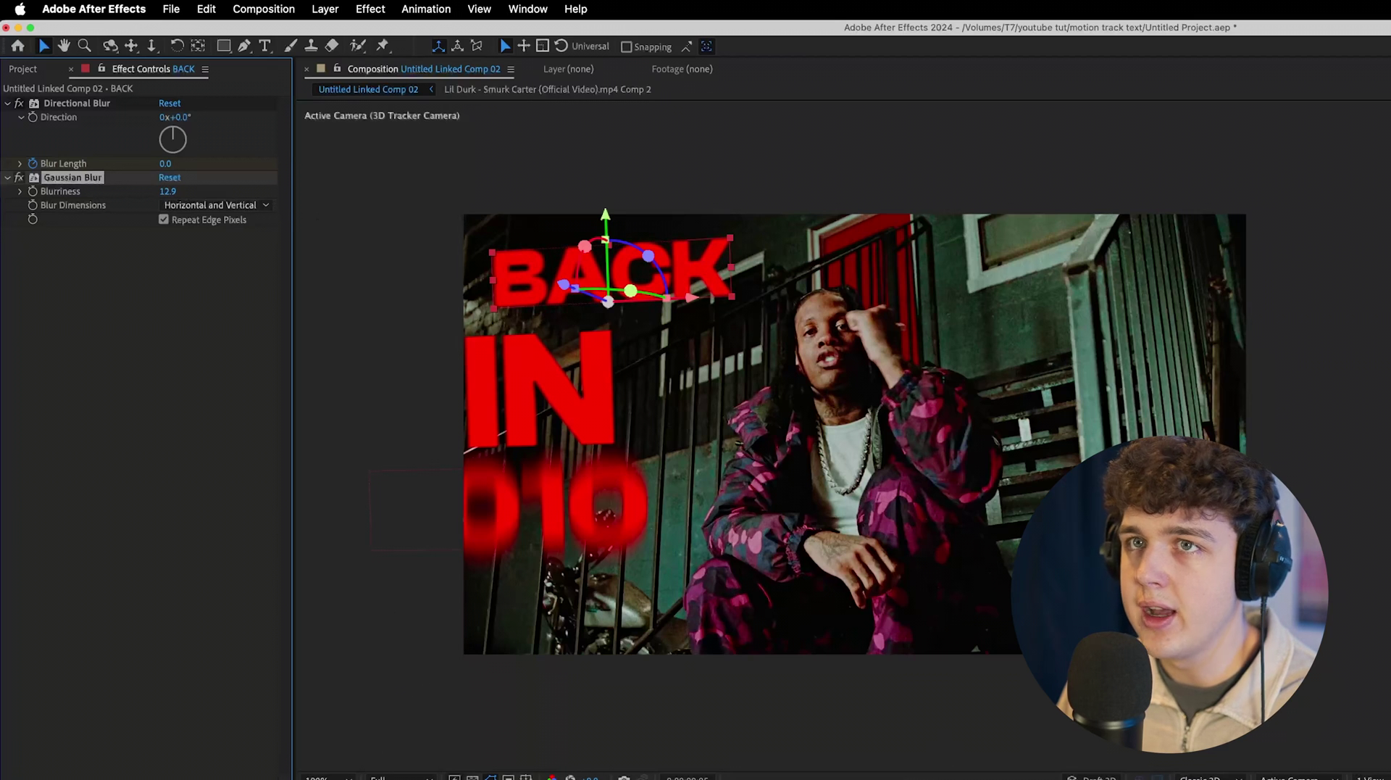
left_click(1233, 534)
type("noise")
left_click_drag(1217, 621, 176, 279)
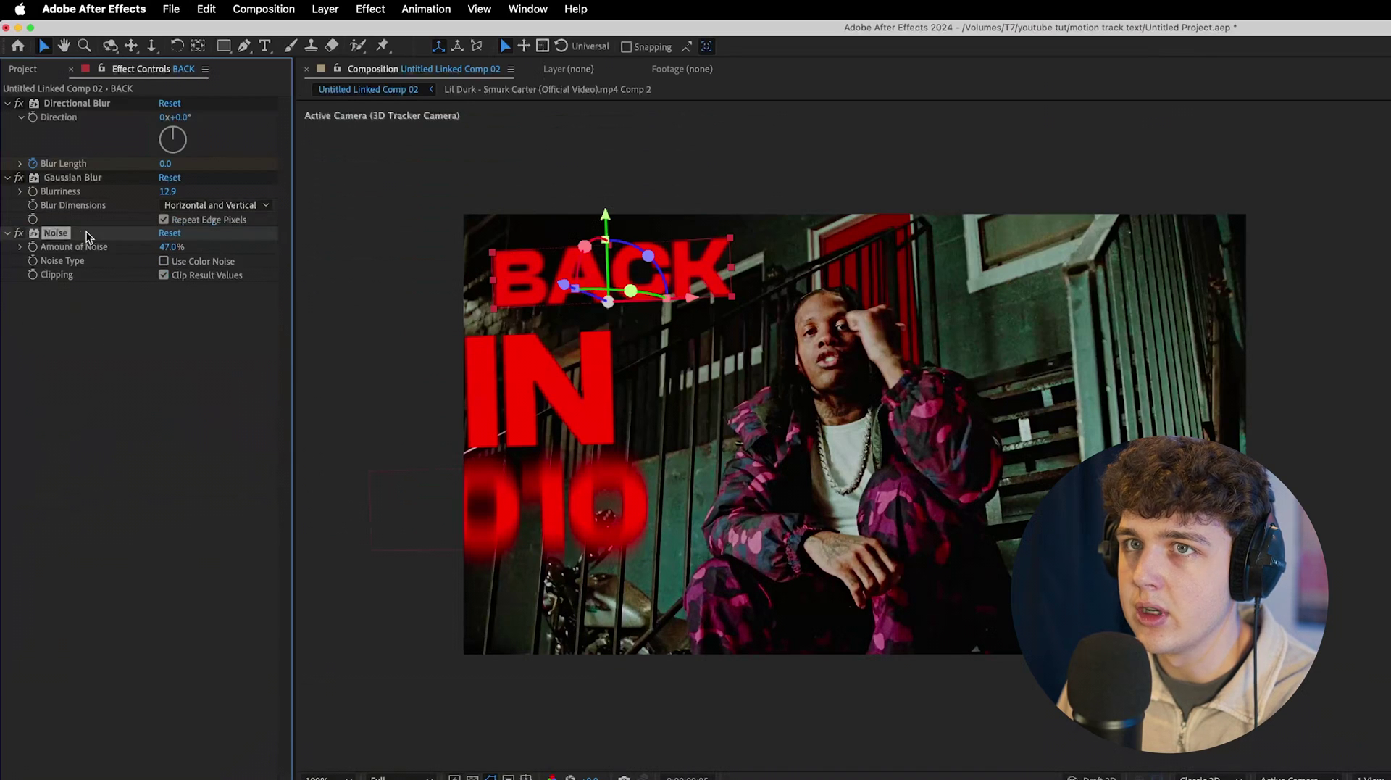
- Set the amount of noise on BACK to 38%, with Noise placed below Gaussian Blur in the effect order
left_click_drag(74, 105, 76, 102)
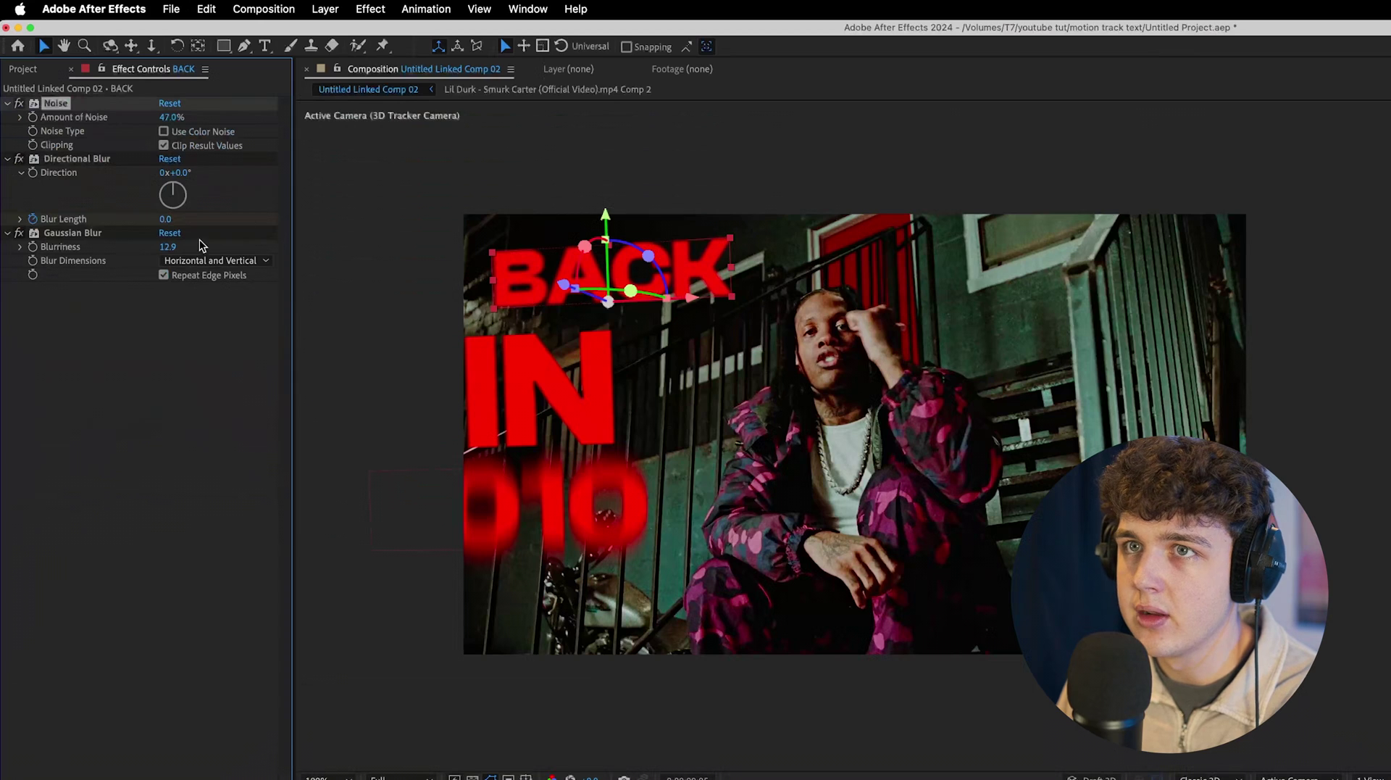
left_click_drag(261, 116, 165, 127)
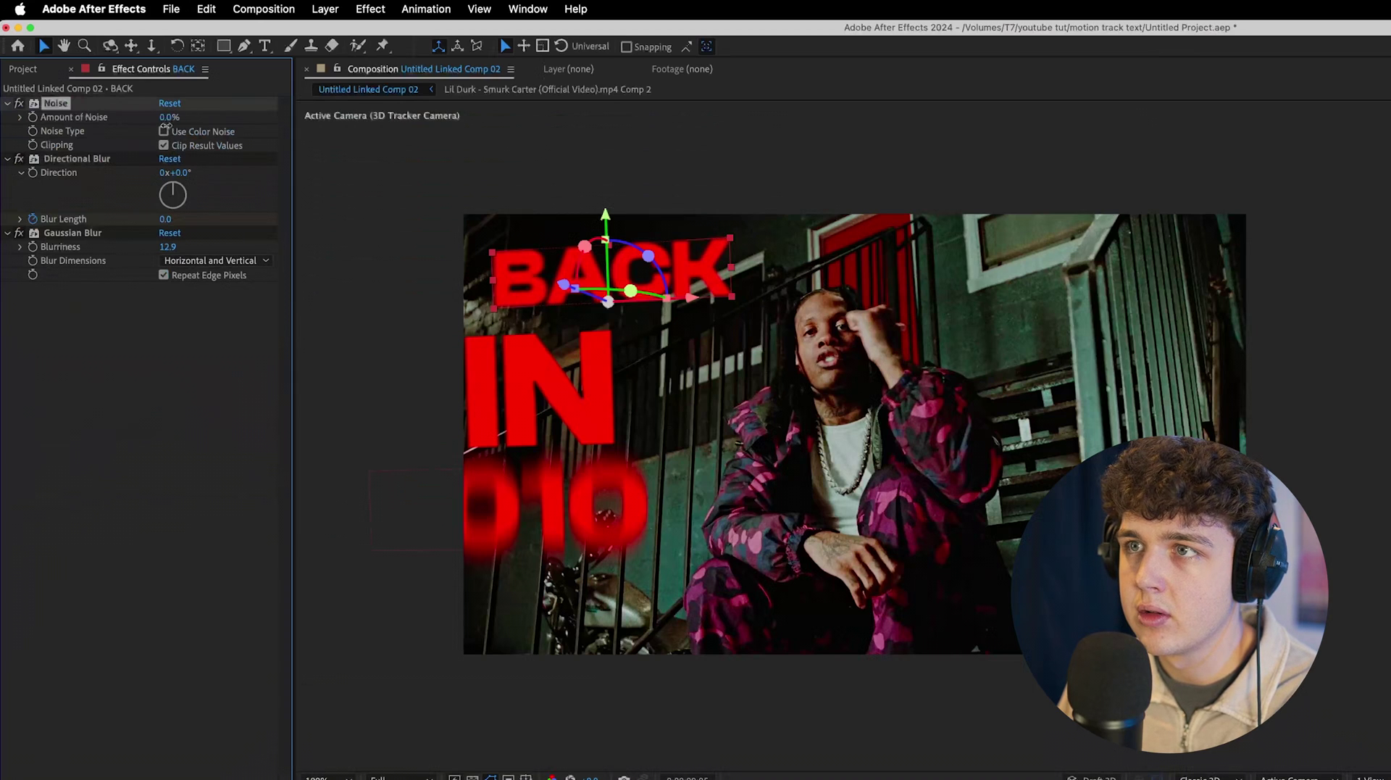
left_click_drag(41, 289, 163, 257)
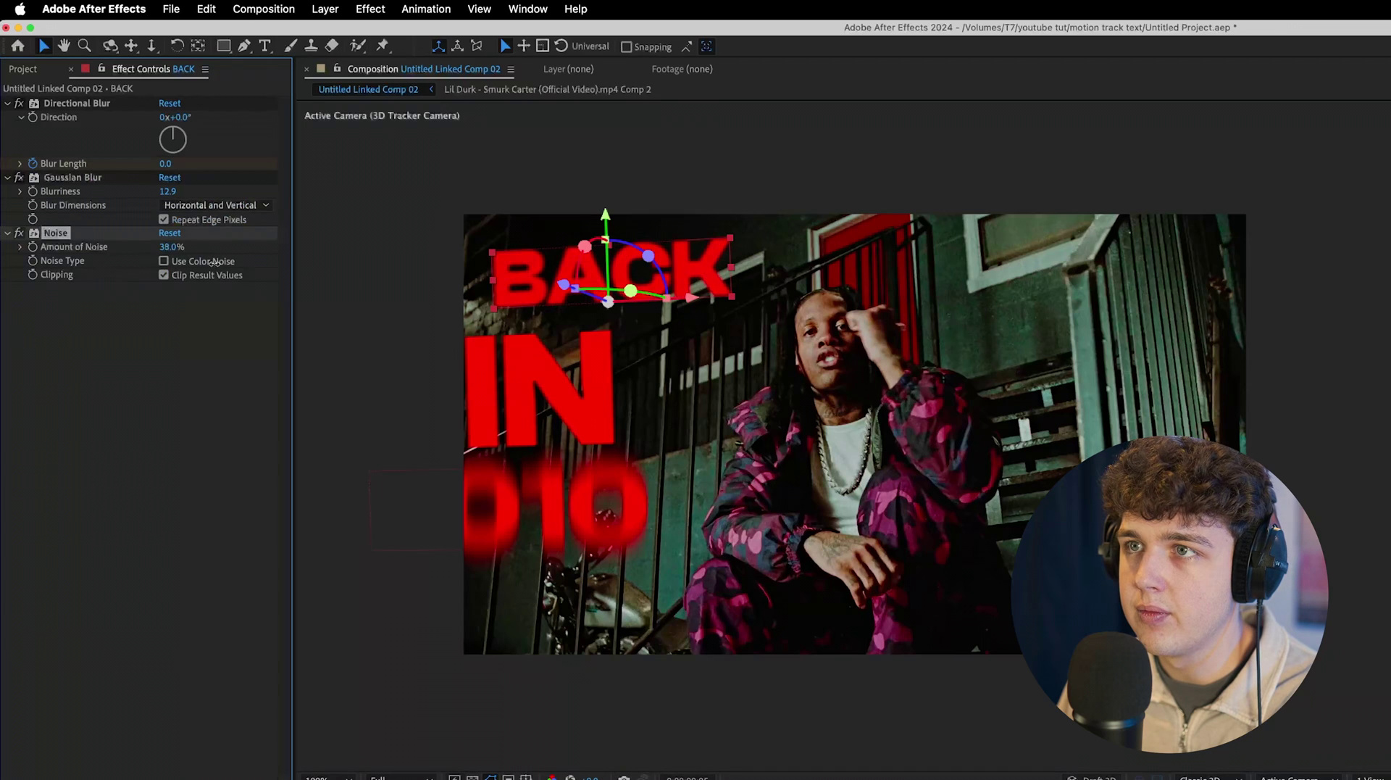
- Copy the Gaussian Blur and Noise effects together from the BACK layer
left_click(69, 178)
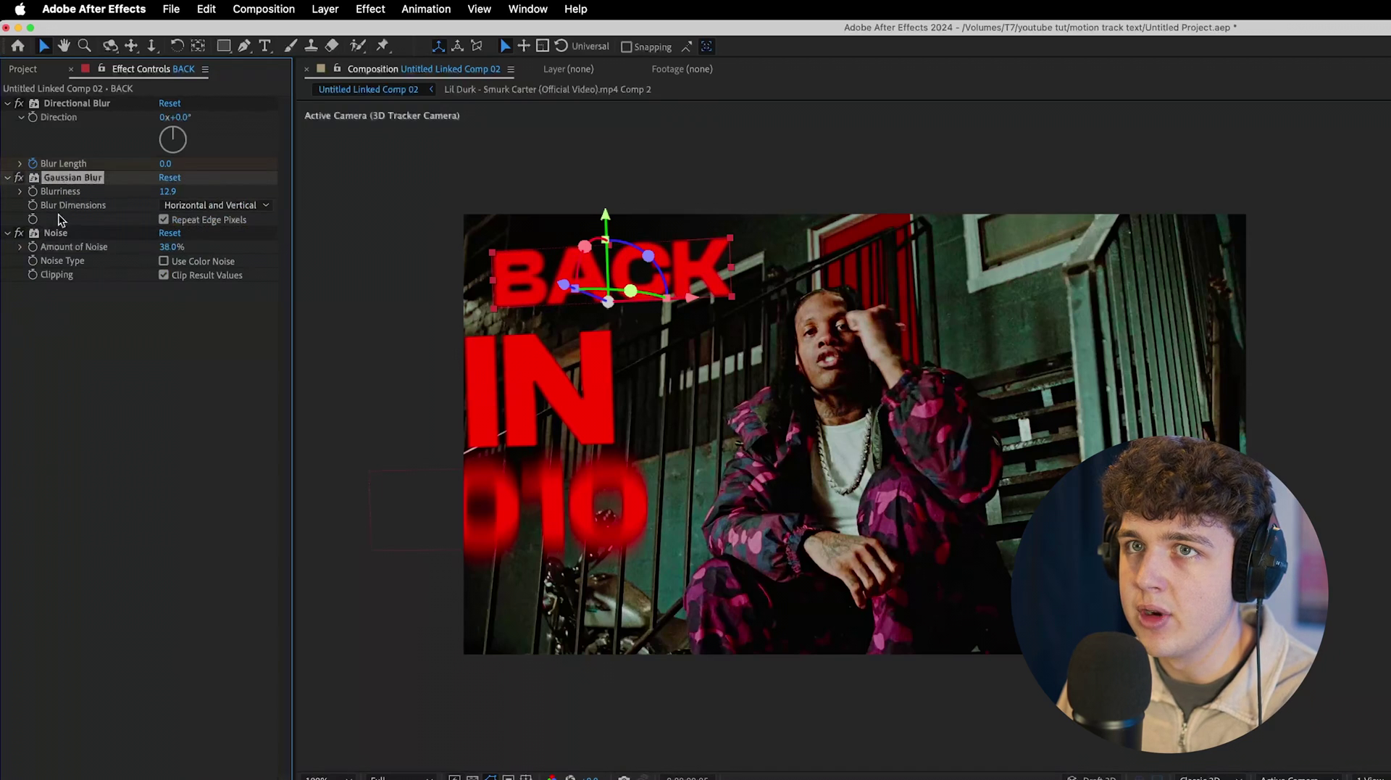
left_click(57, 234, "shift")
left_click(77, 299)
left_click(56, 233)
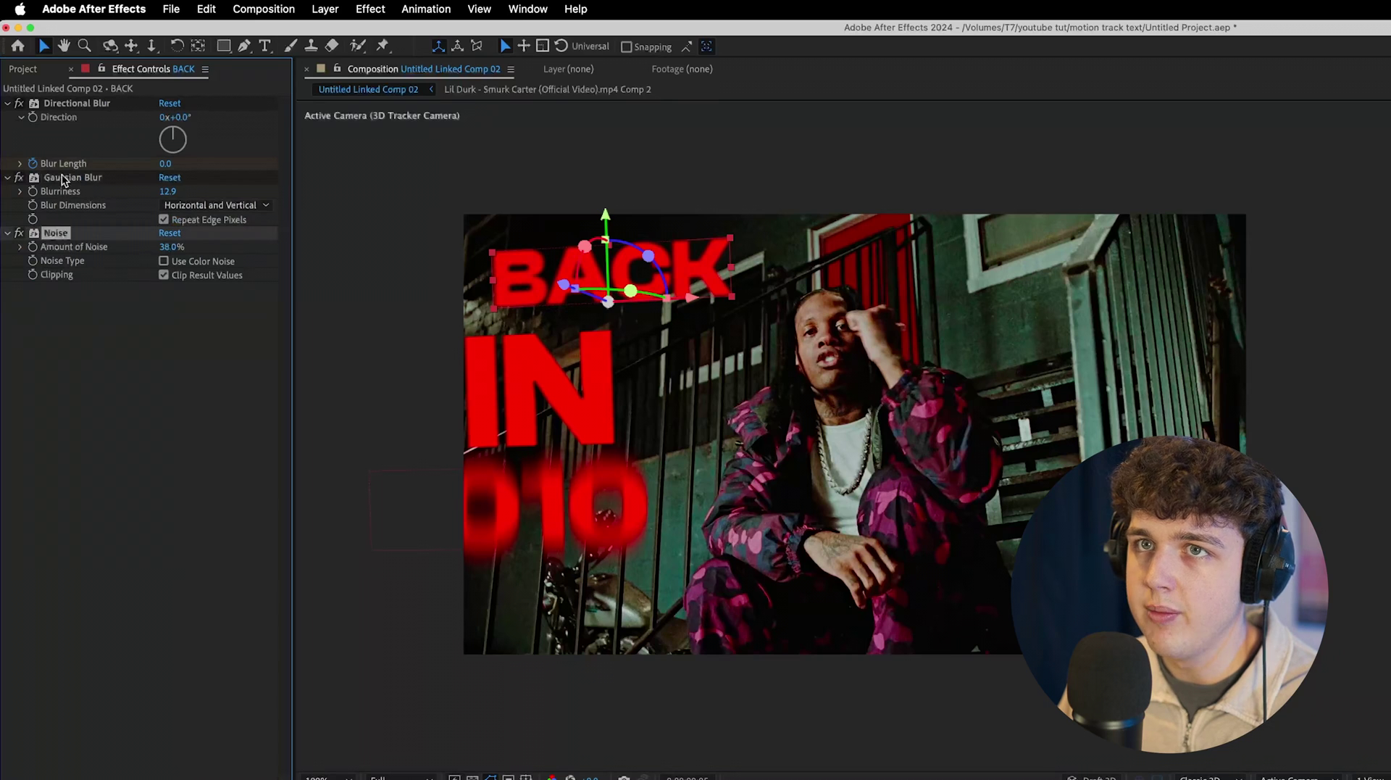
left_click(62, 177, "shift")
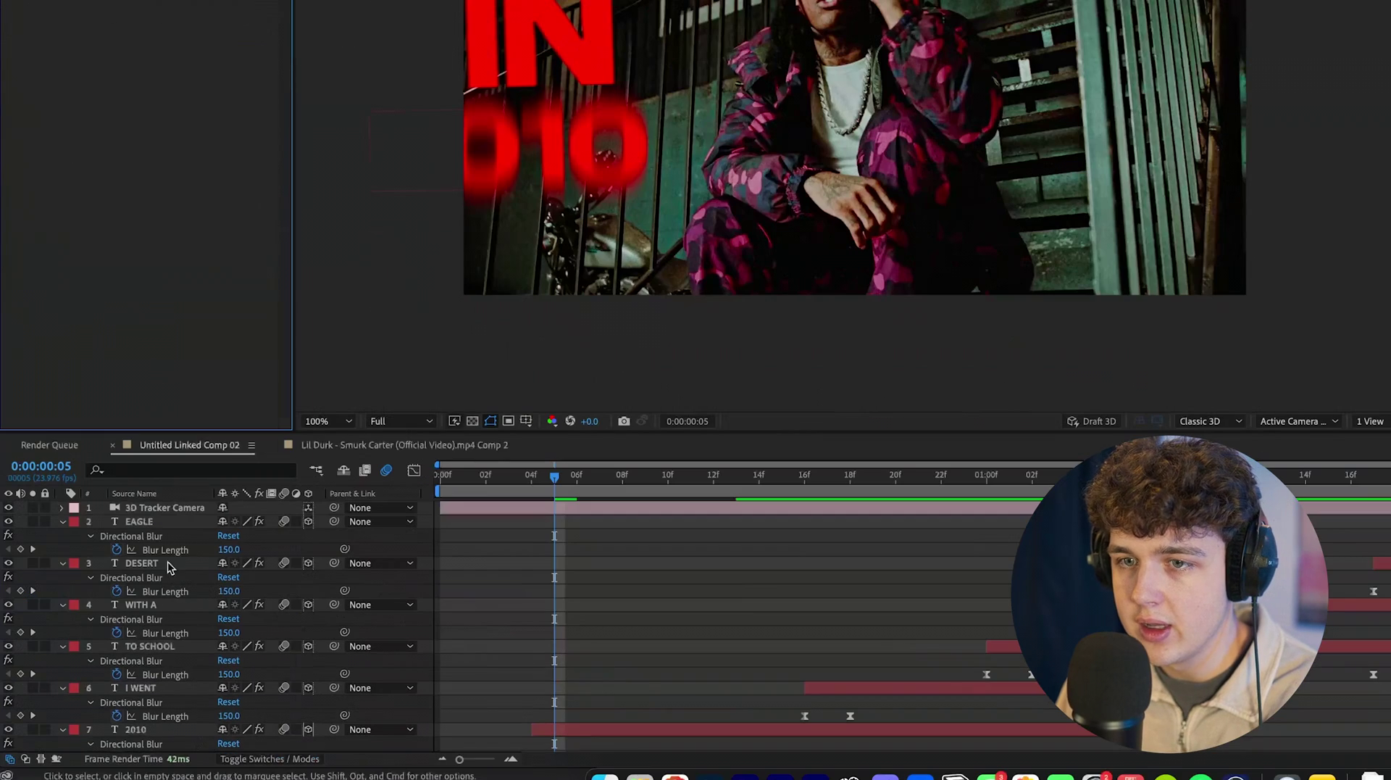
- Paste the copied Gaussian Blur and Noise effects onto the EAGLE, DESERT, WITH A and TO SCHOOL text layers
left_click(141, 523)
key("super+v")
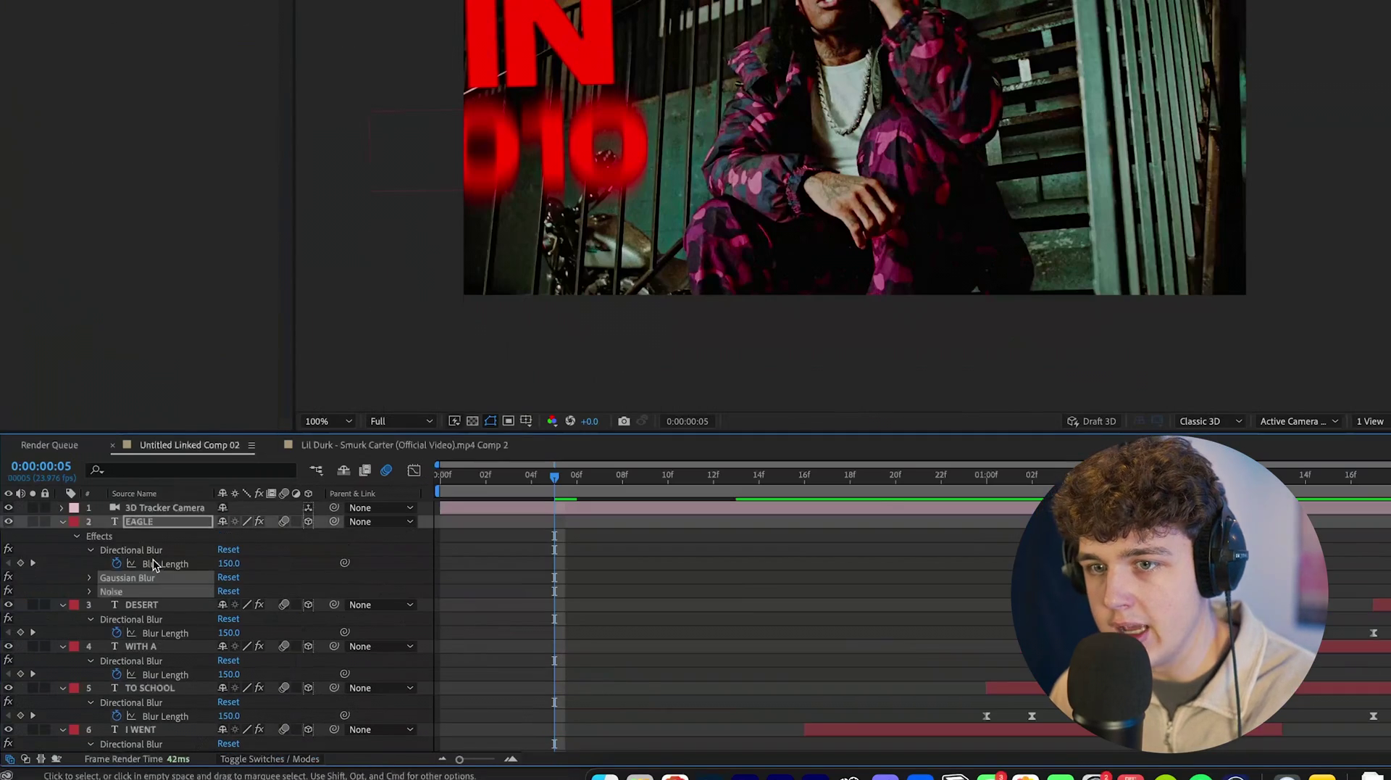
left_click(141, 605)
key("super+v")
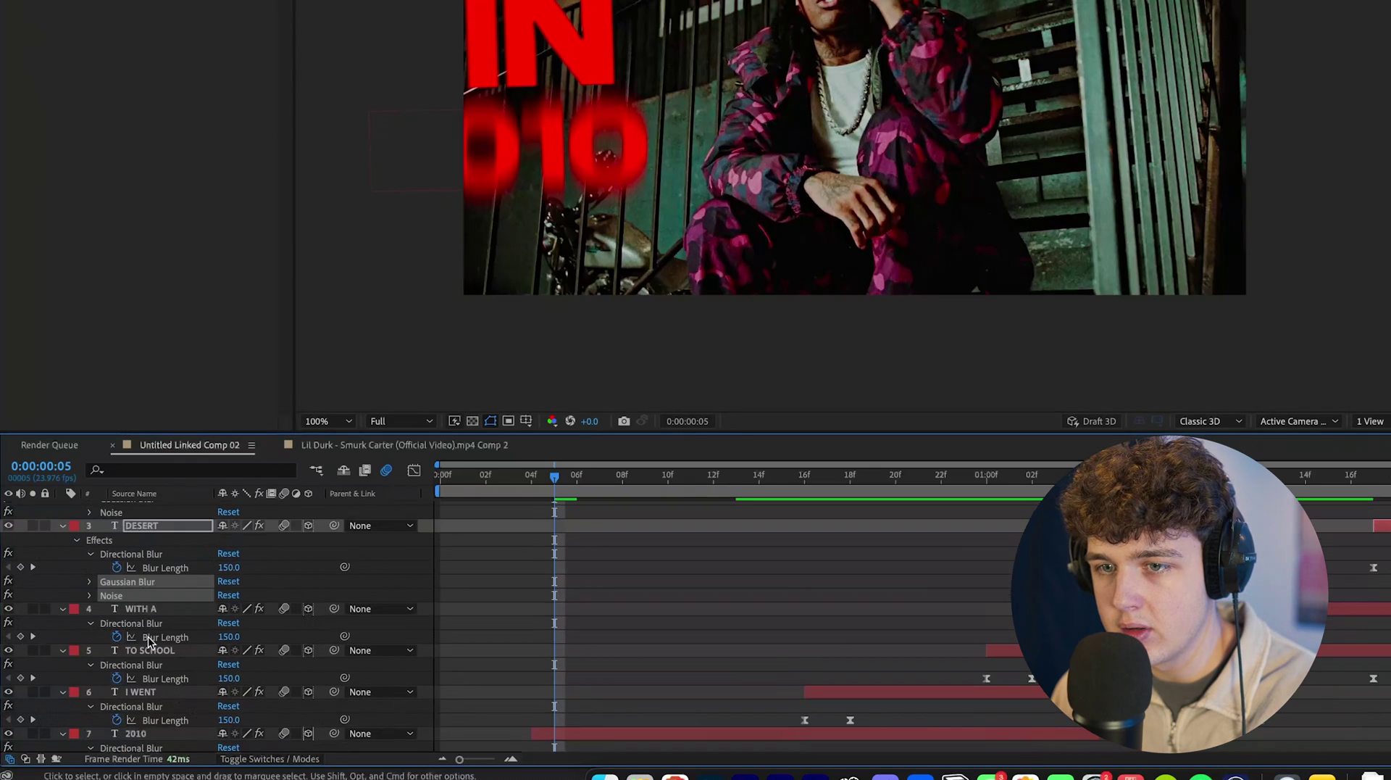
left_click(145, 610)
key("super+v")
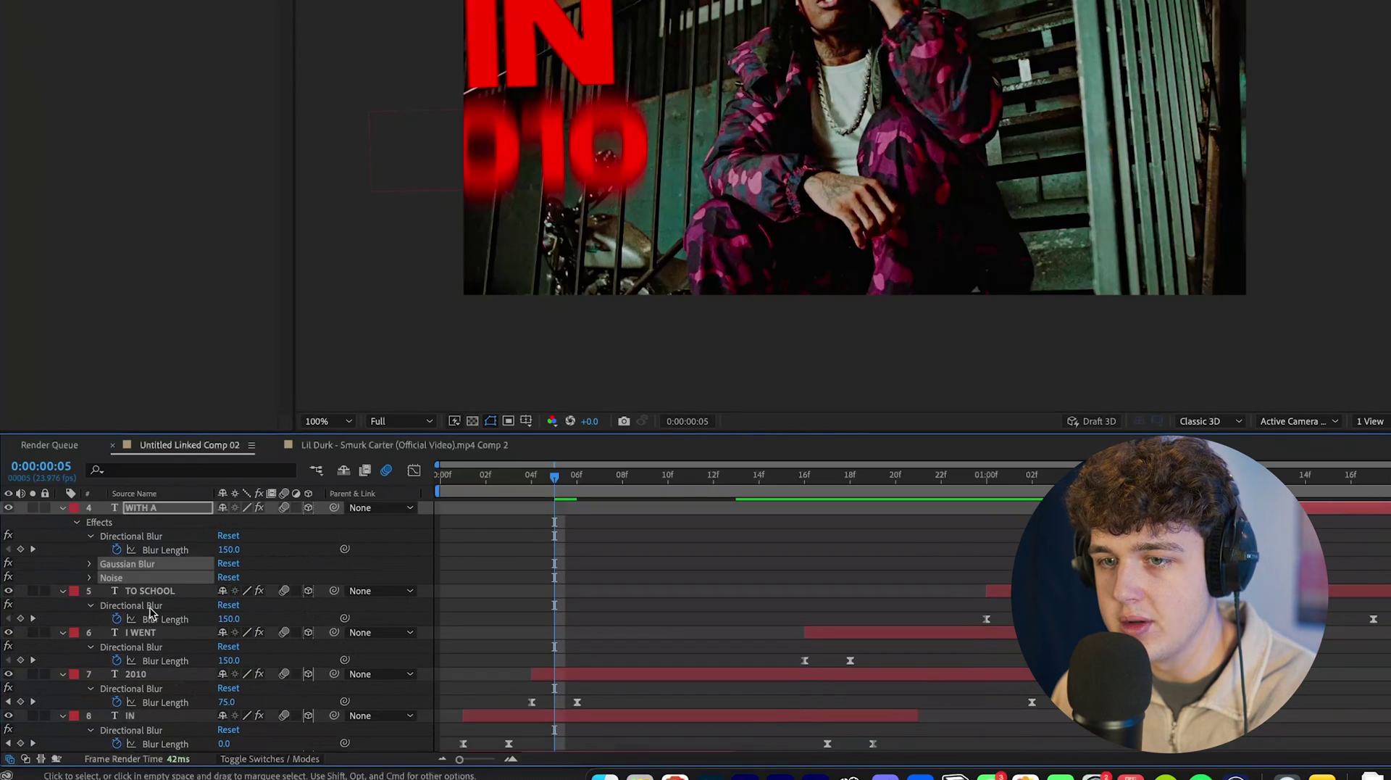
left_click(156, 607)
key("super+v")
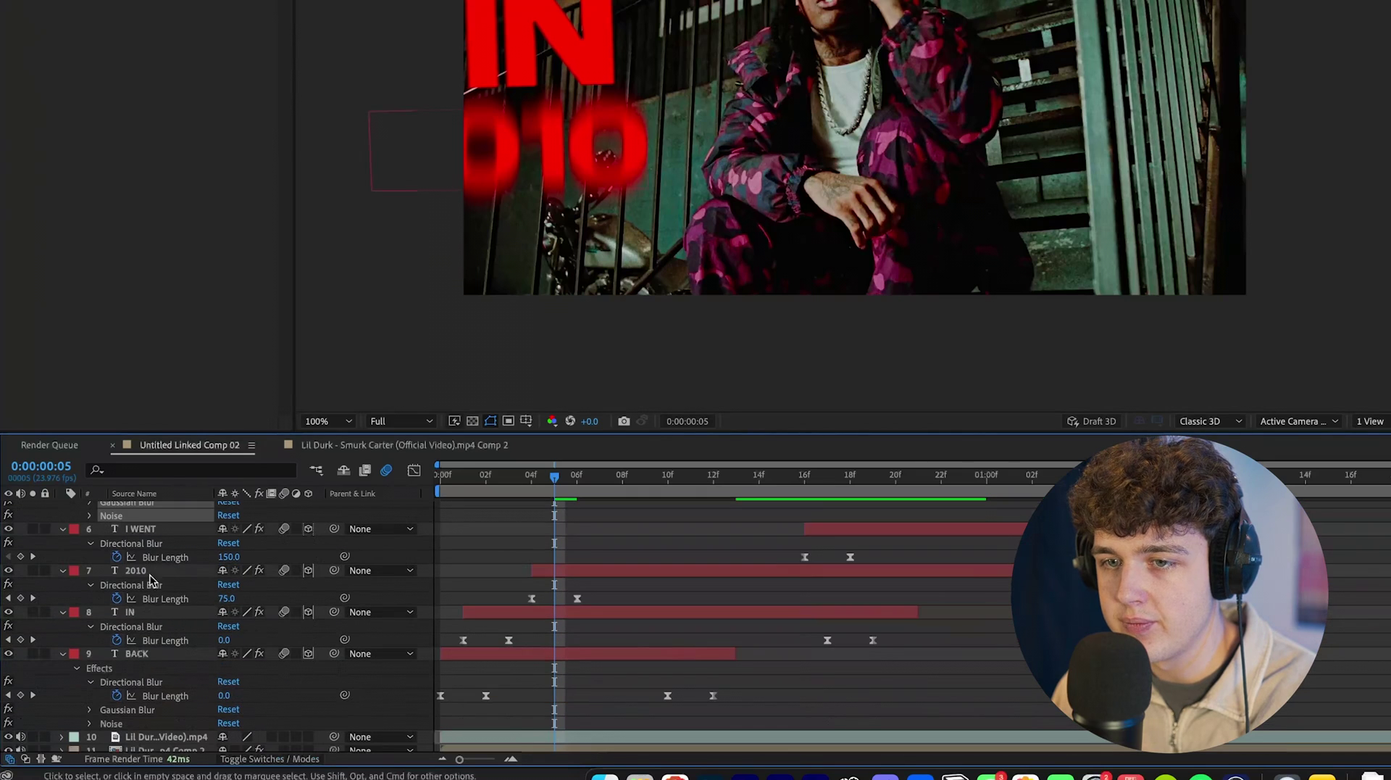
- Paste the copied Gaussian Blur and Noise effects onto the I WENT, 2010 and IN text layers
left_click(148, 534)
key("super+v")
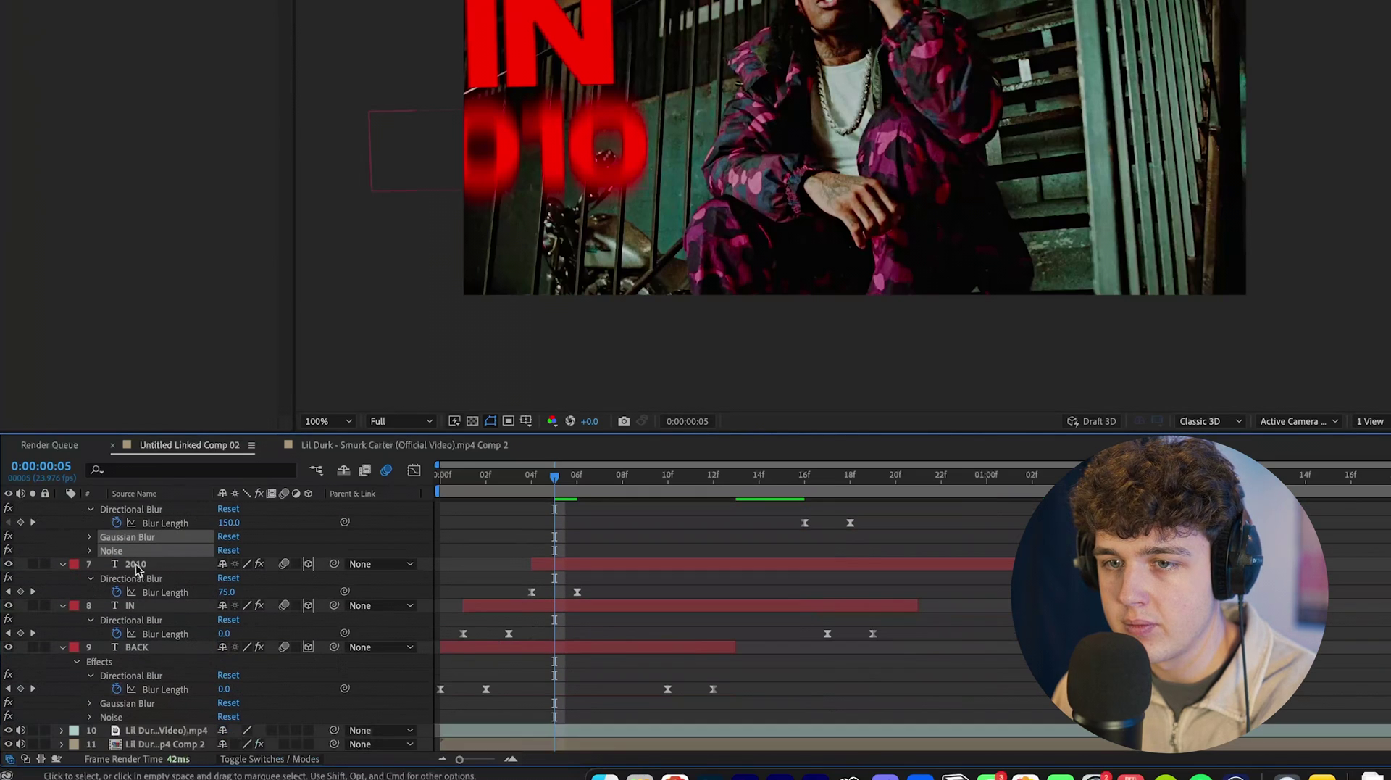
left_click(135, 568)
key("super+v")
left_click(156, 607)
key("super+v")
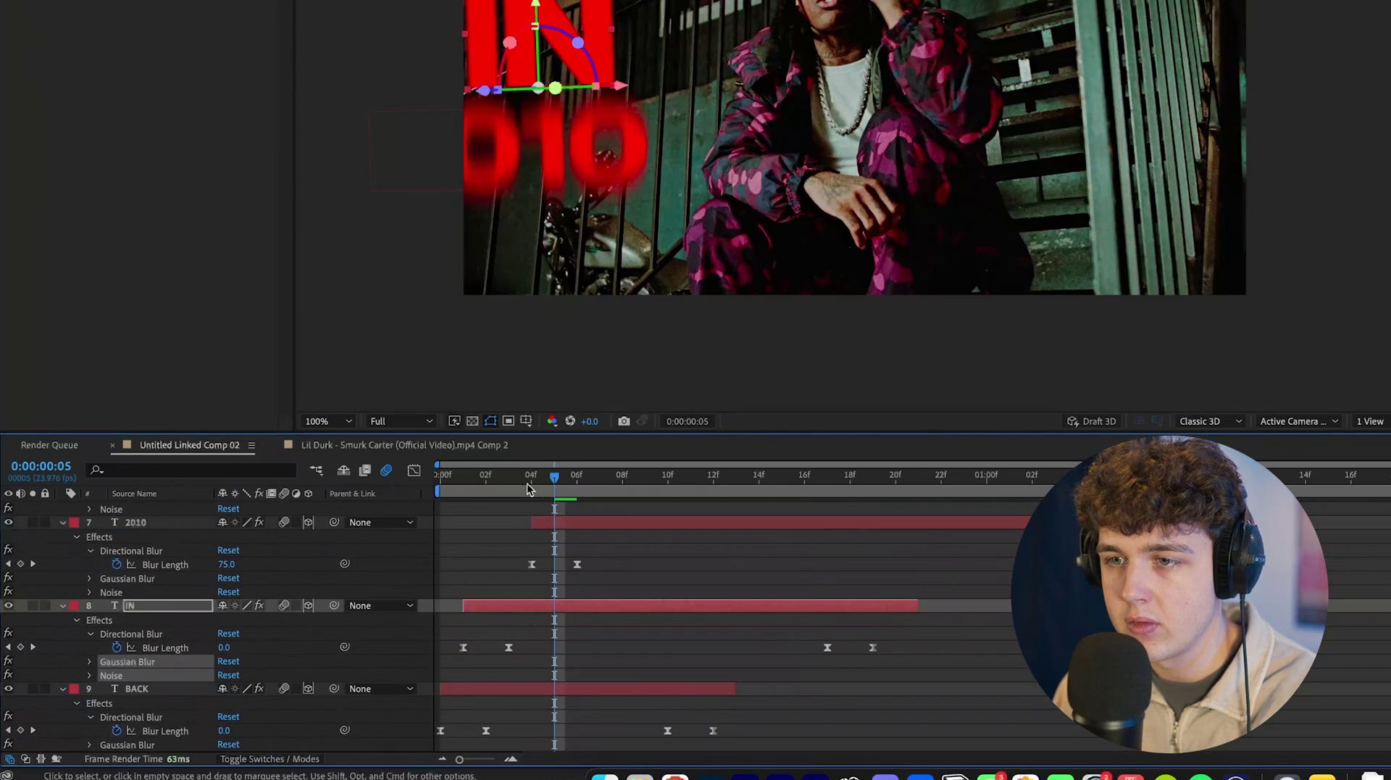
- Play back the text animation from the start with the blur and noise applied, and stop at 0:00:00:00
key("space")
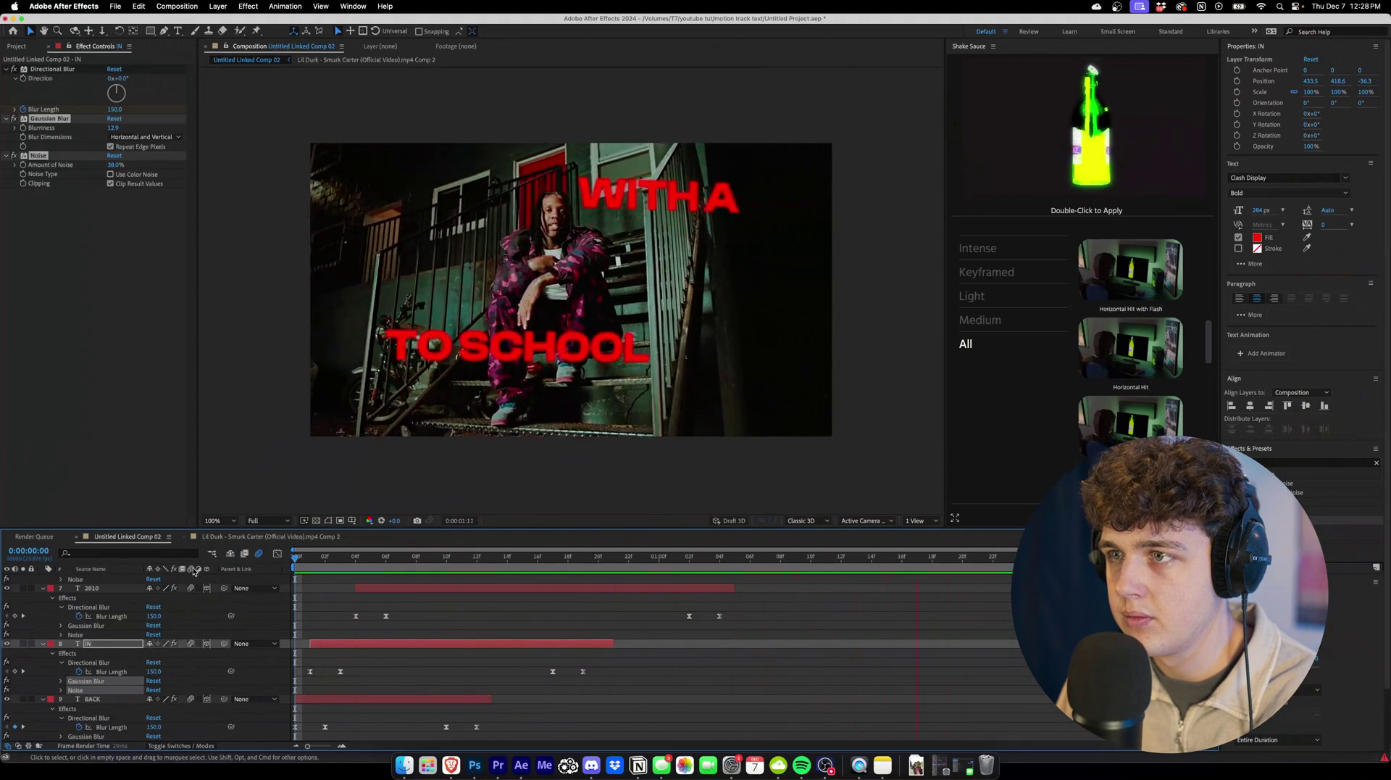
key("space")
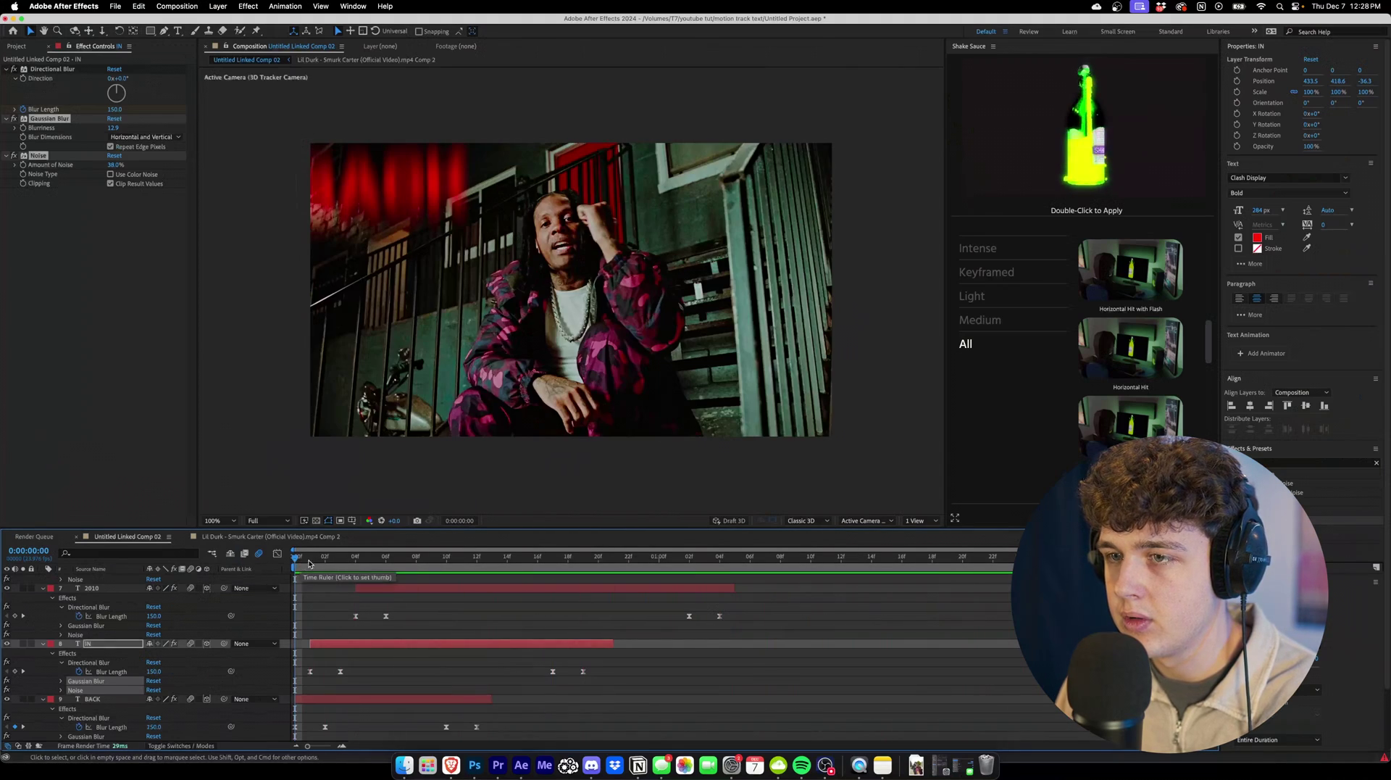
key("space")
key("space")
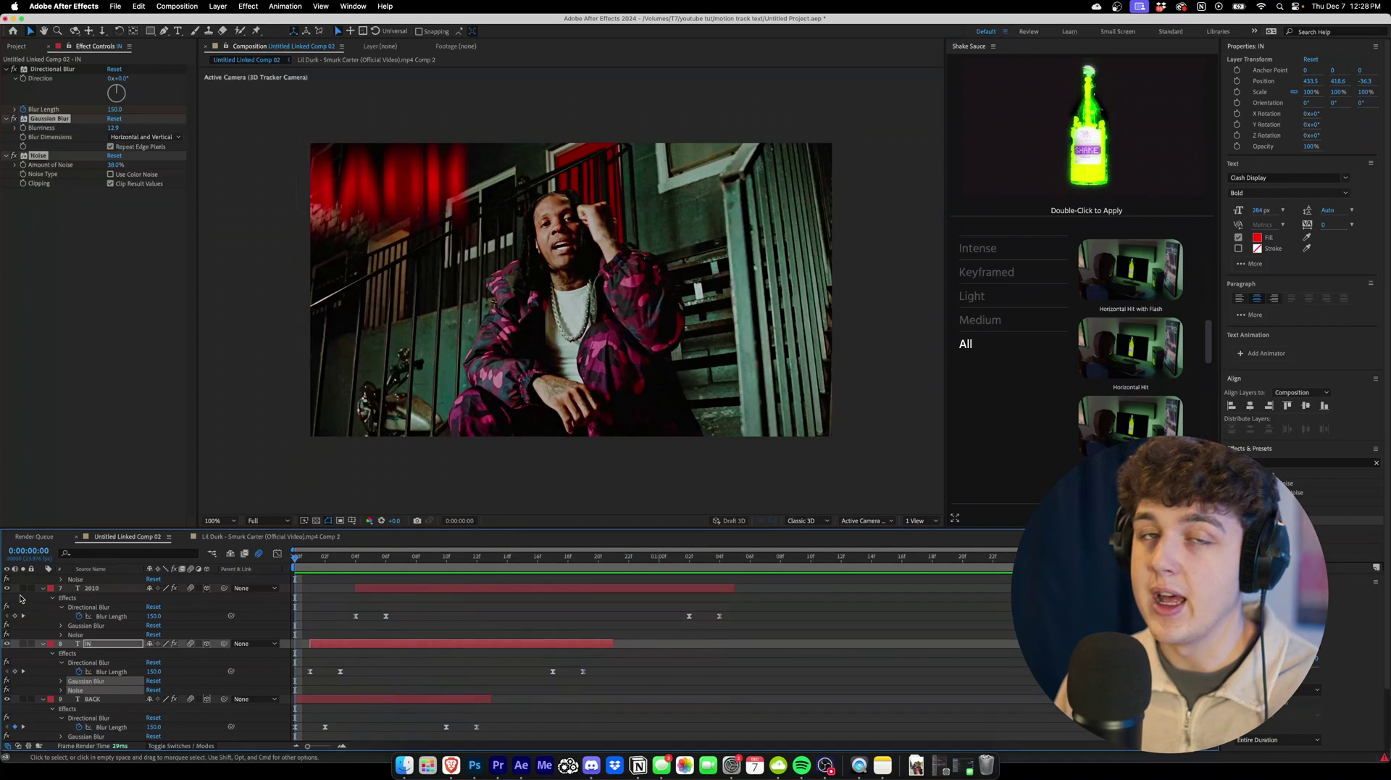